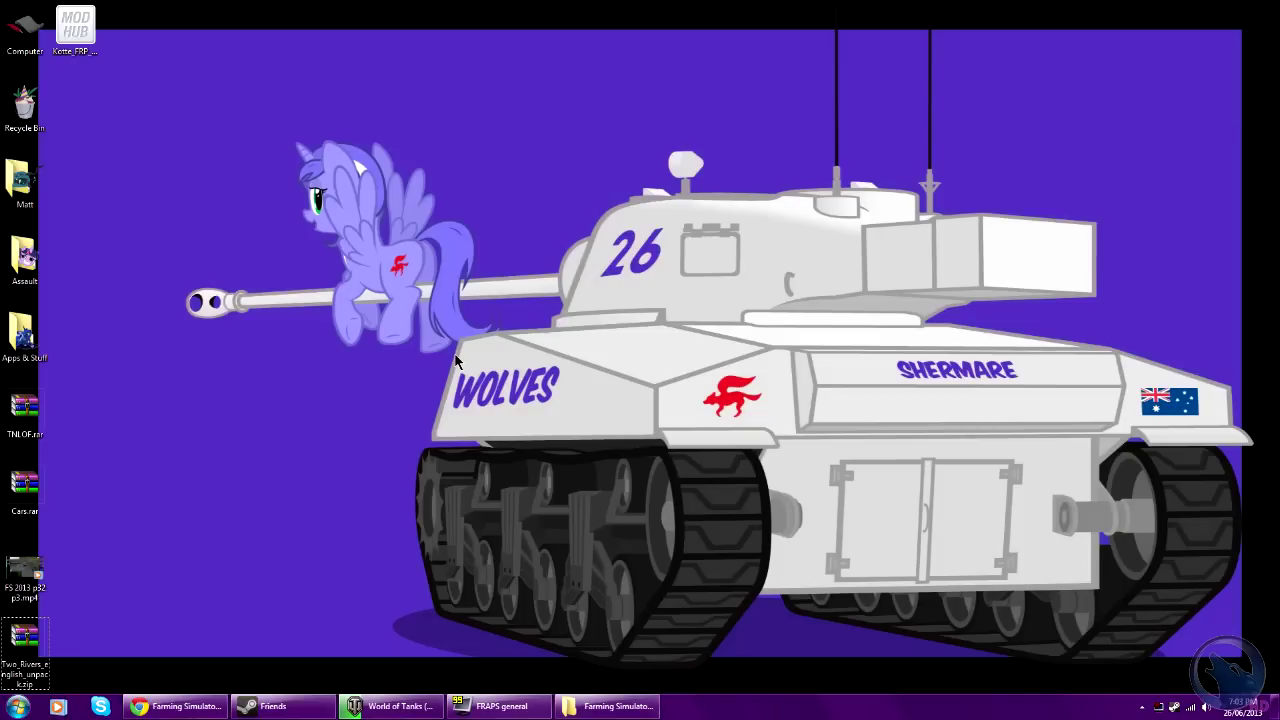
Open Two_Rivers_english_unpack.zip in WinRAR, dismiss the licence reminder, and return to the Central Kansas V2 page.
double_click(24, 648)
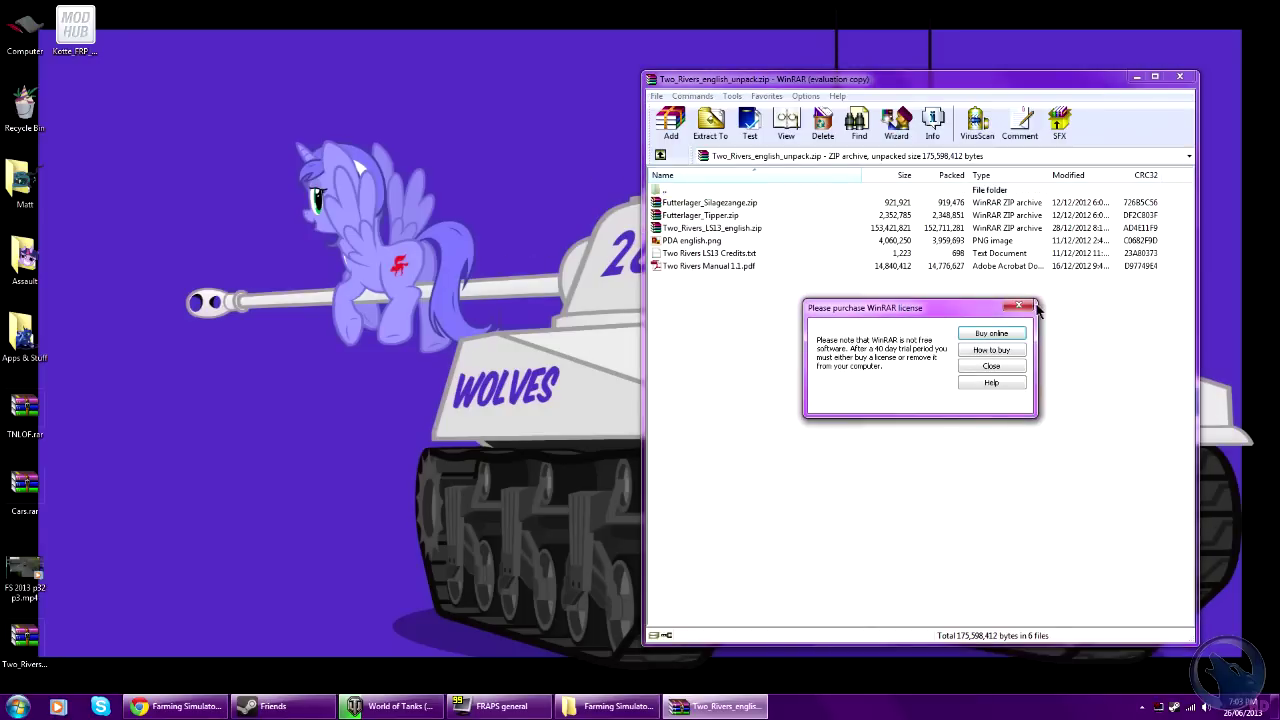
click(1020, 310)
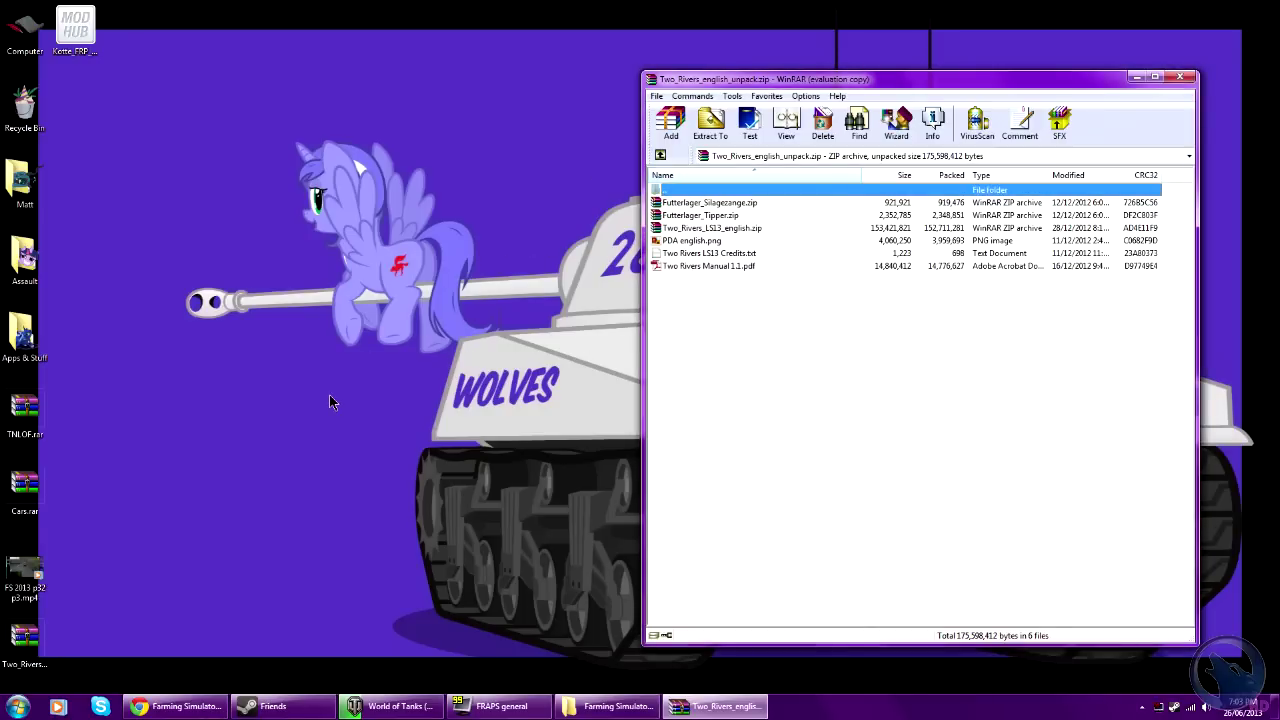
click(175, 706)
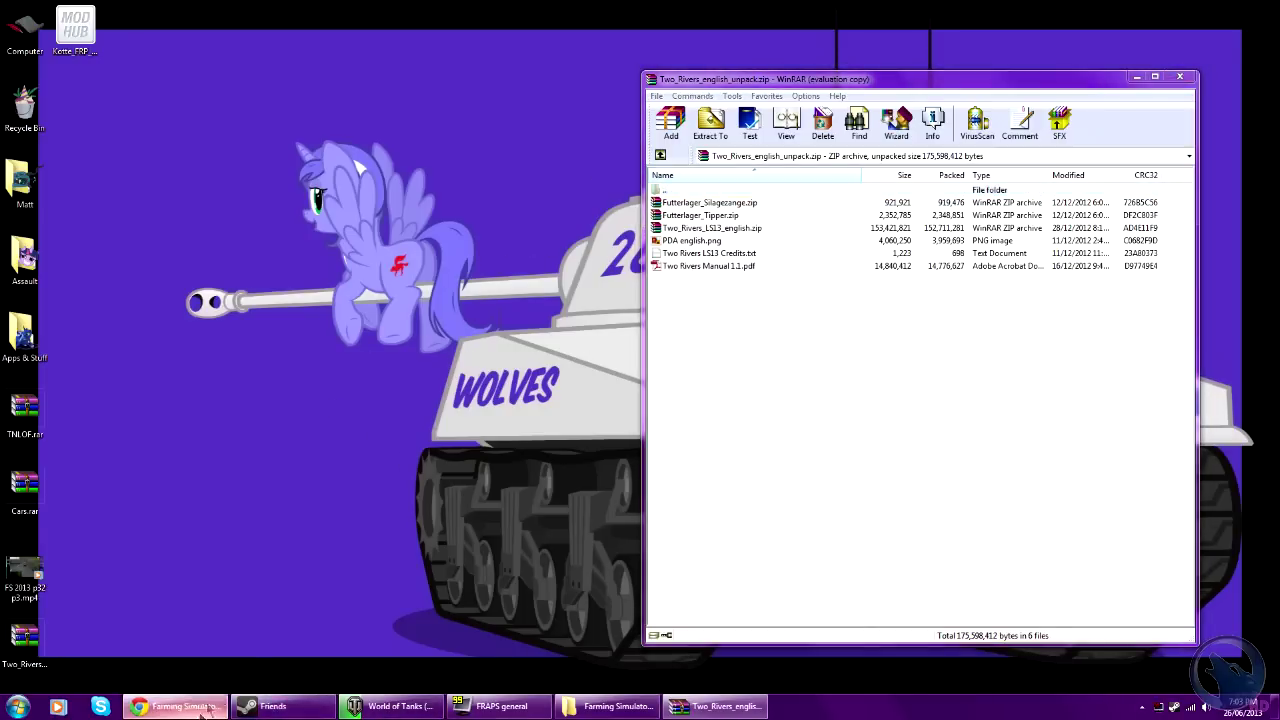
click(450, 9)
click(330, 9)
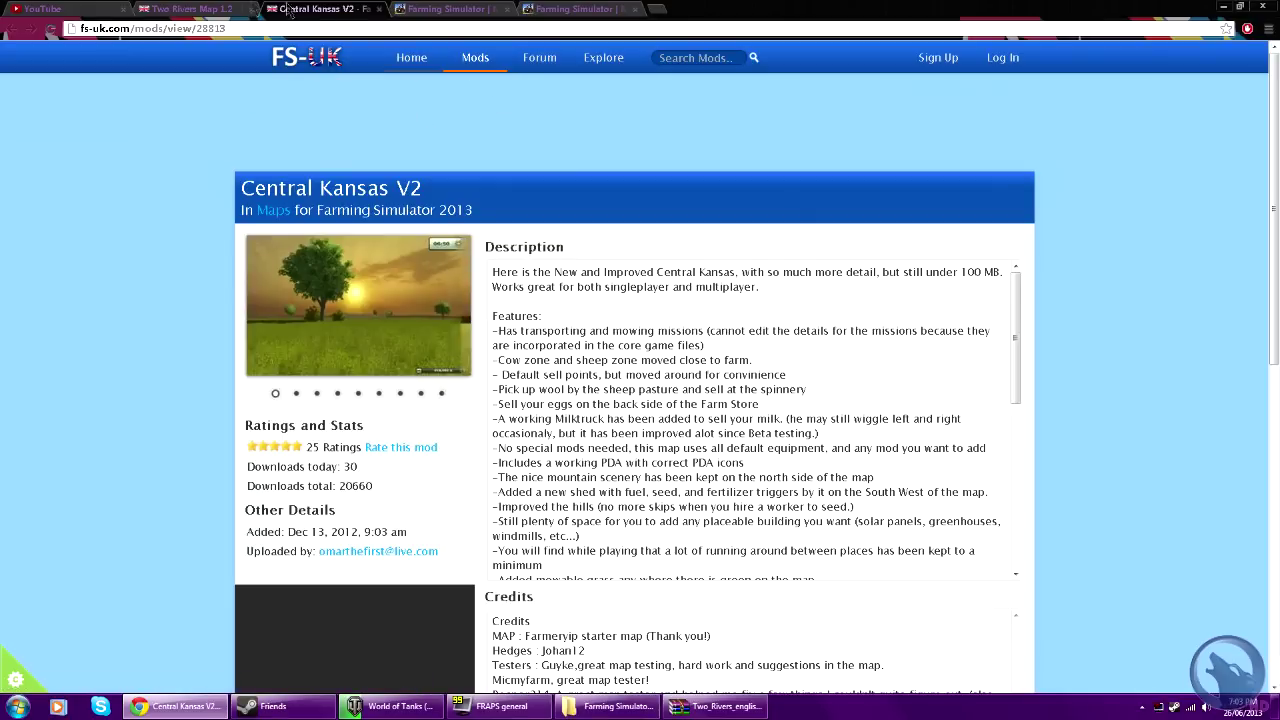
Show the Two Rivers Map 1.2 page and scroll to its Download section with the 166.6 MB zip.
click(185, 9)
scroll(138, 160, down, 5)
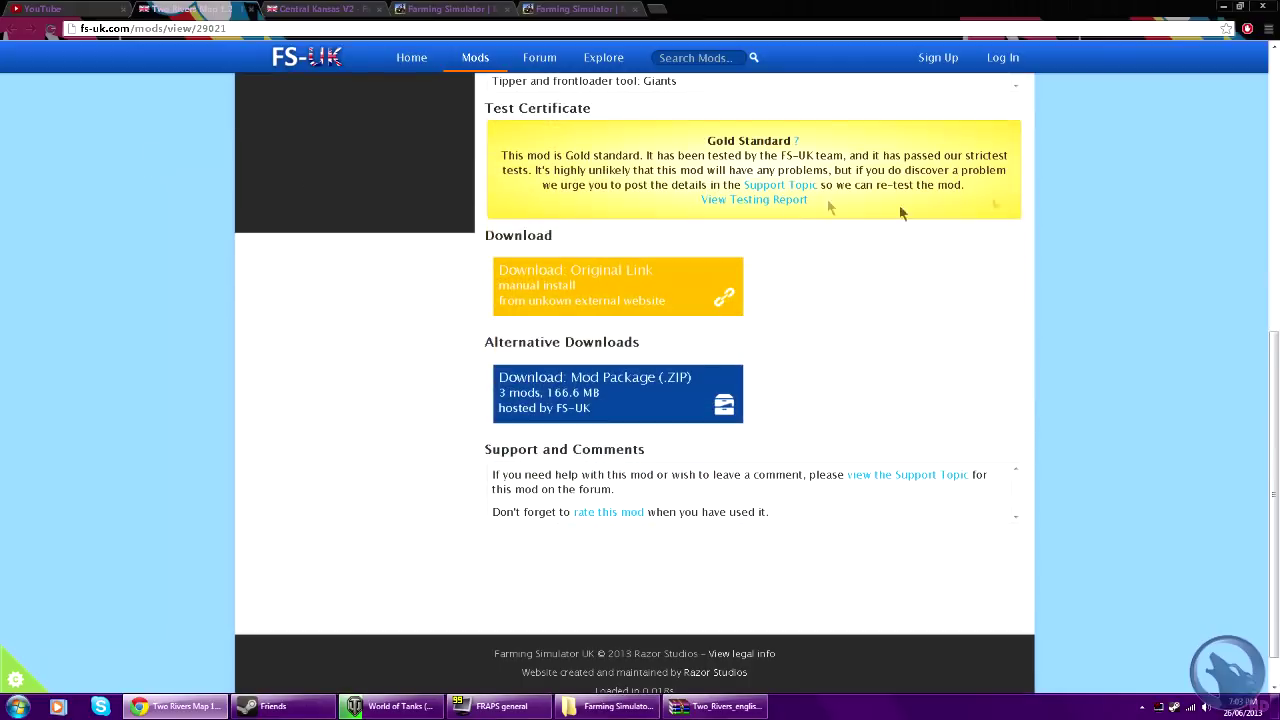
scroll(14, 197, up, 6)
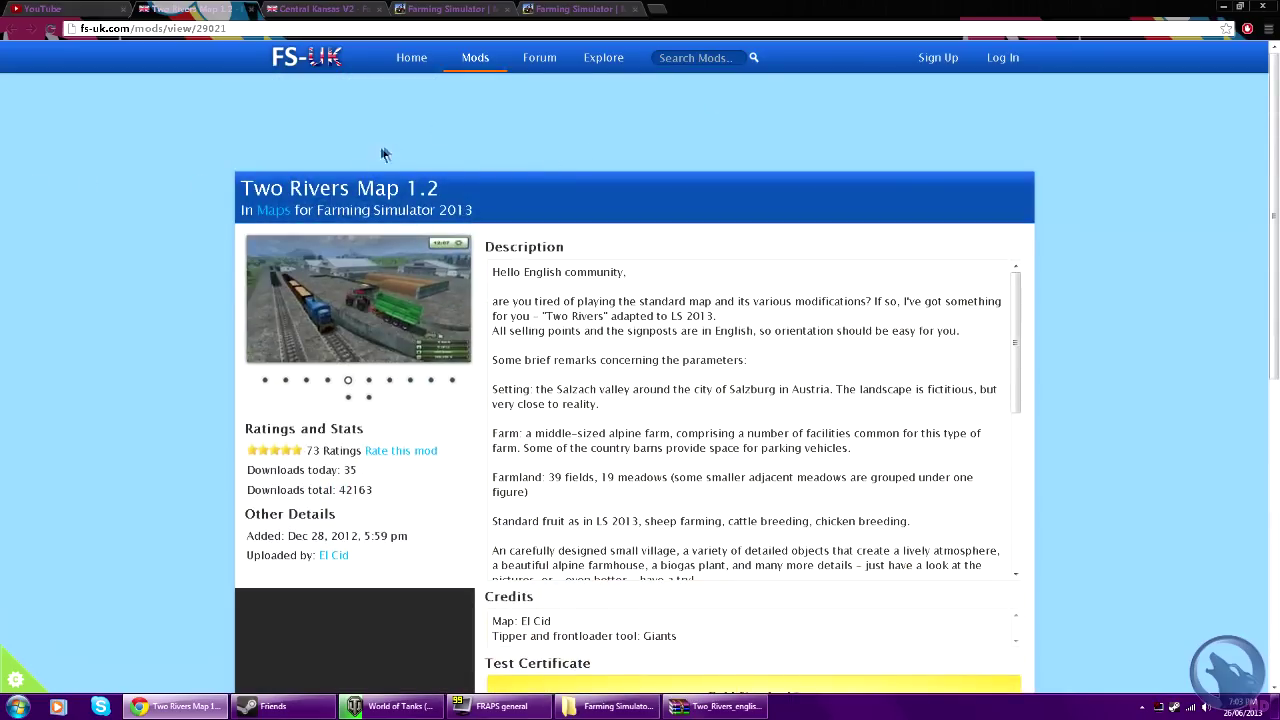
scroll(430, 150, down, 1)
scroll(431, 148, down, 4)
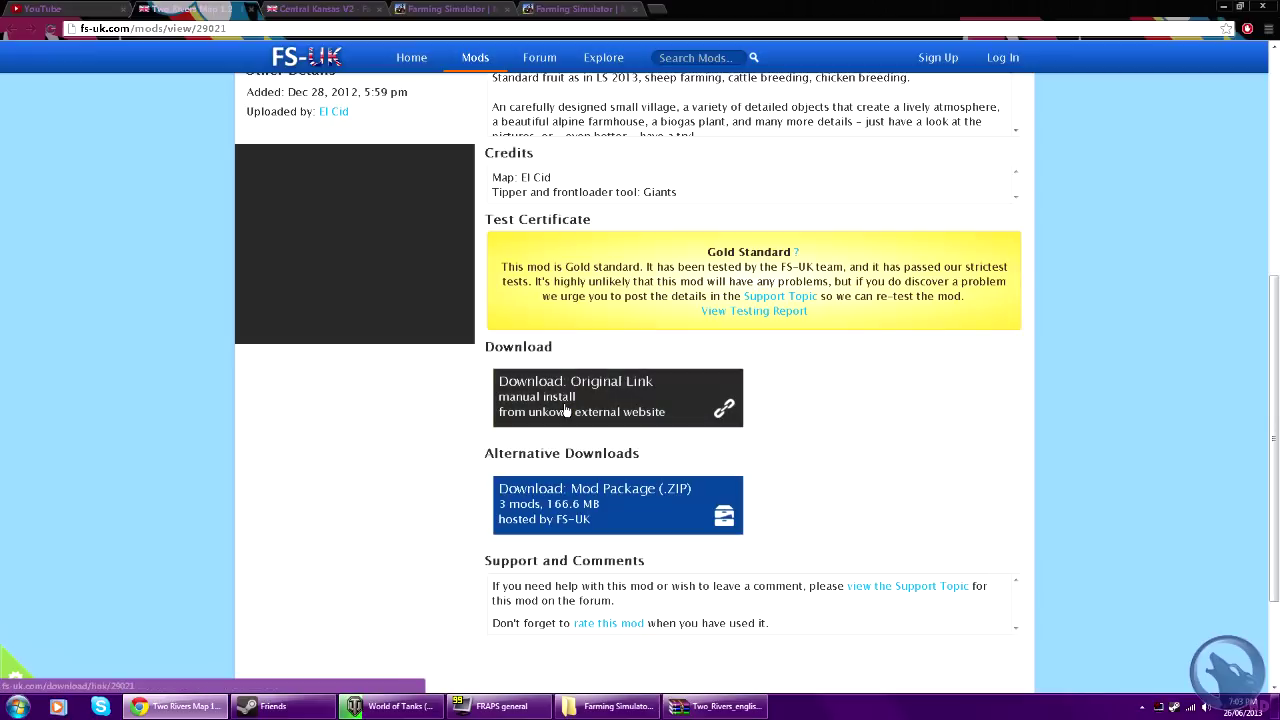
Request the Two Rivers Mod Package (.ZIP) download, cancel saving it, and go back a page.
click(619, 511)
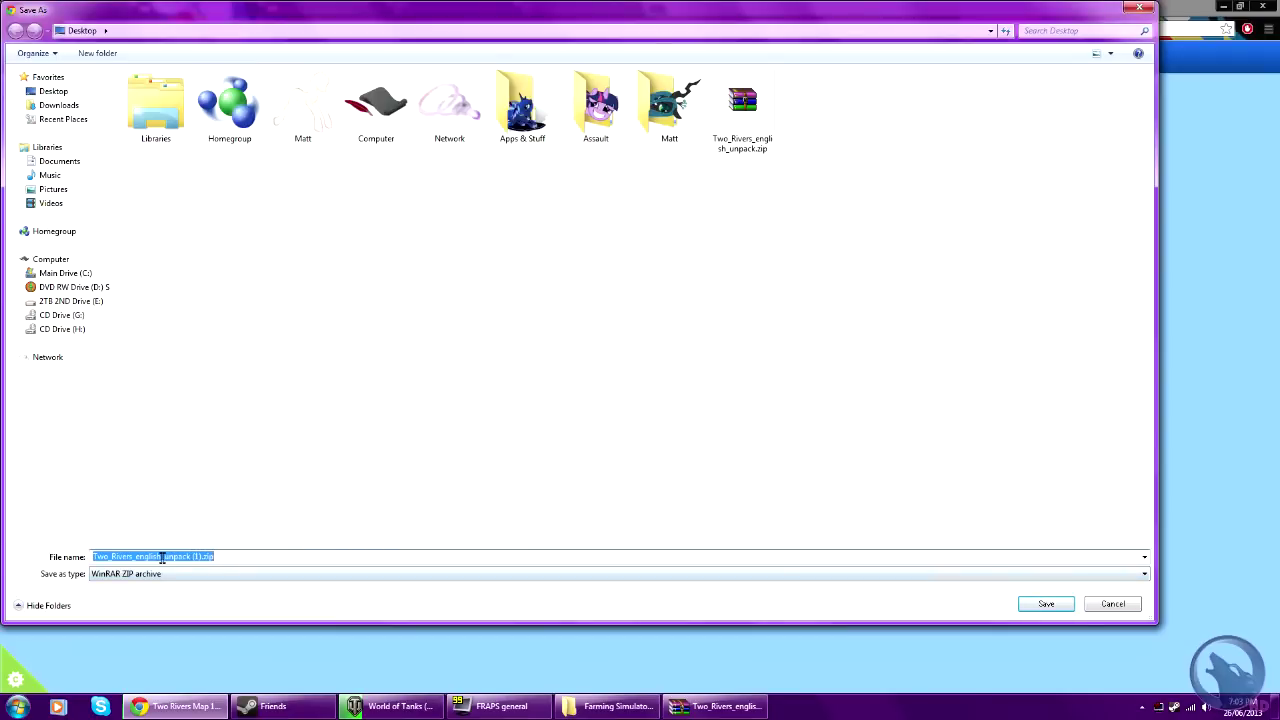
click(1114, 606)
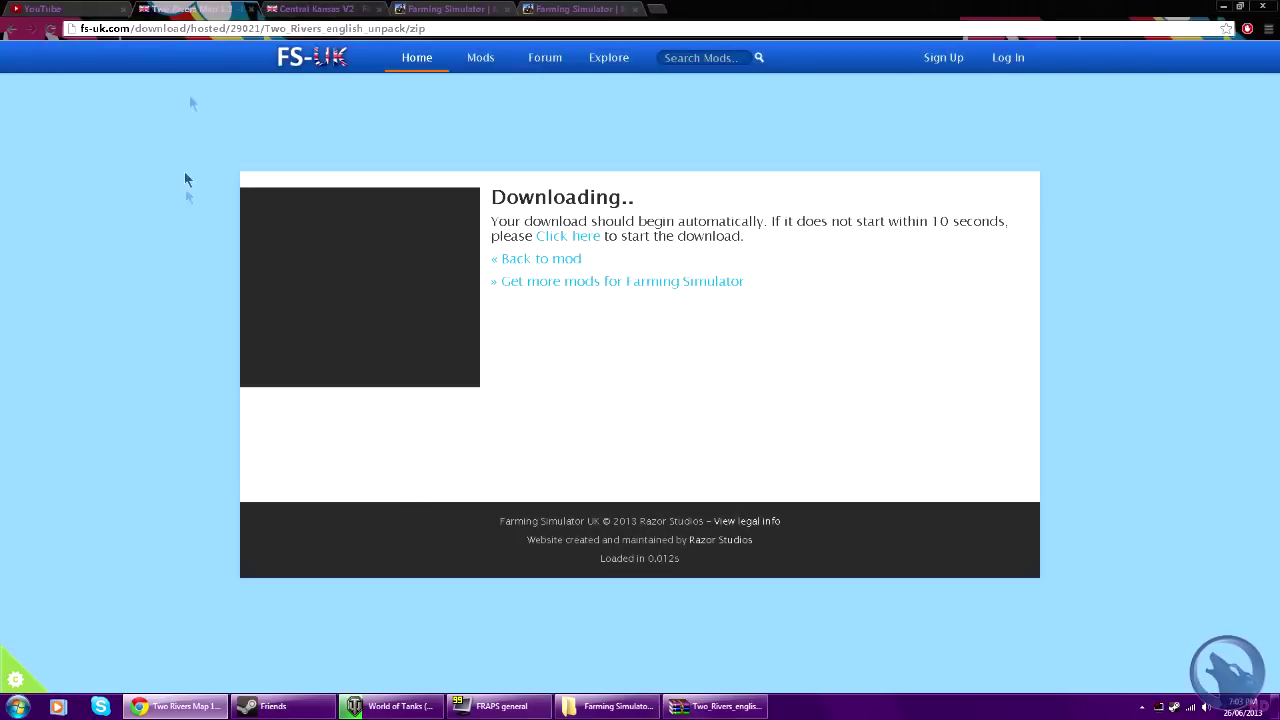
key(alt+Left)
Move on to the Farming Simulator ModHub tab and open the Ursus - Addon page ($19.99).
key(ctrl+Tab)
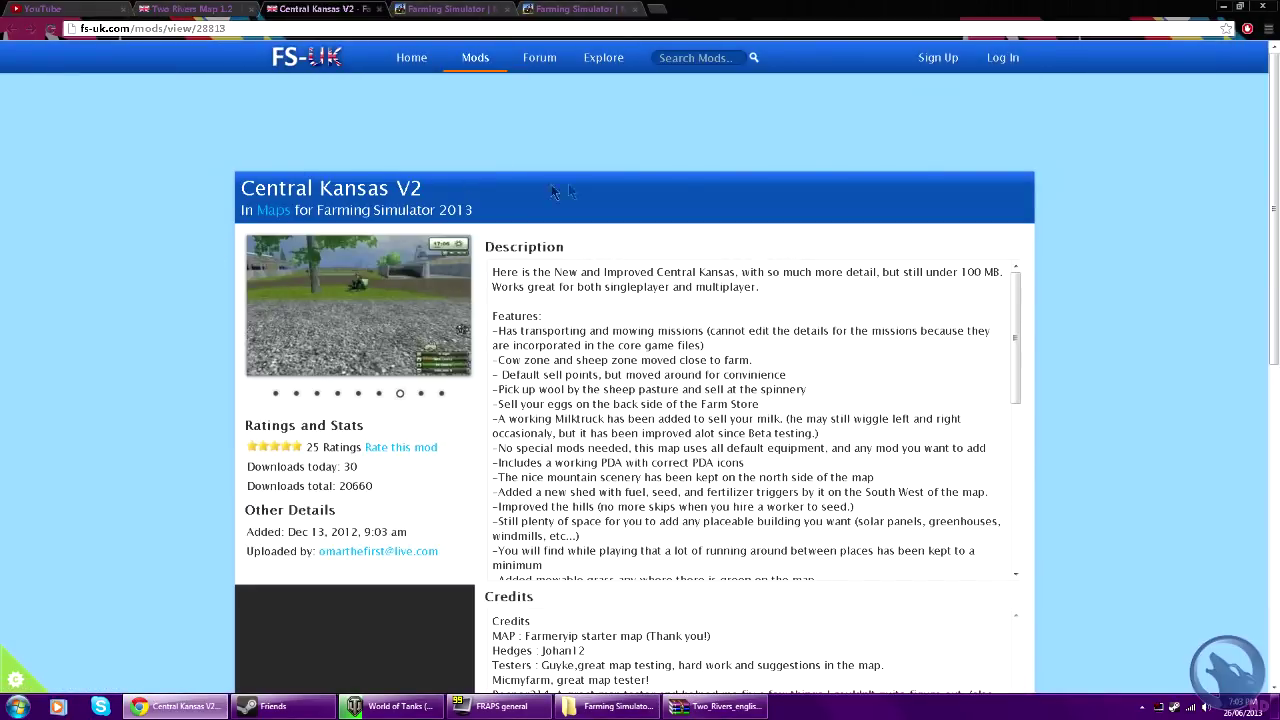
key(ctrl+Tab)
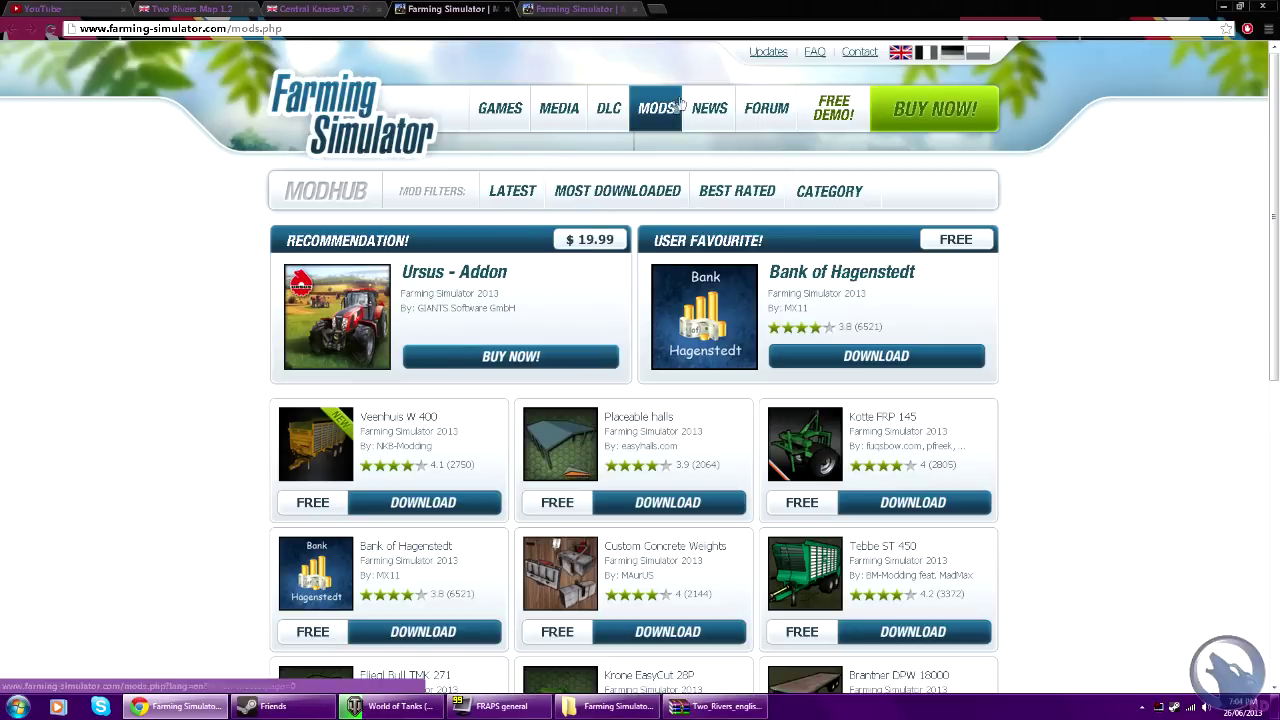
click(363, 320)
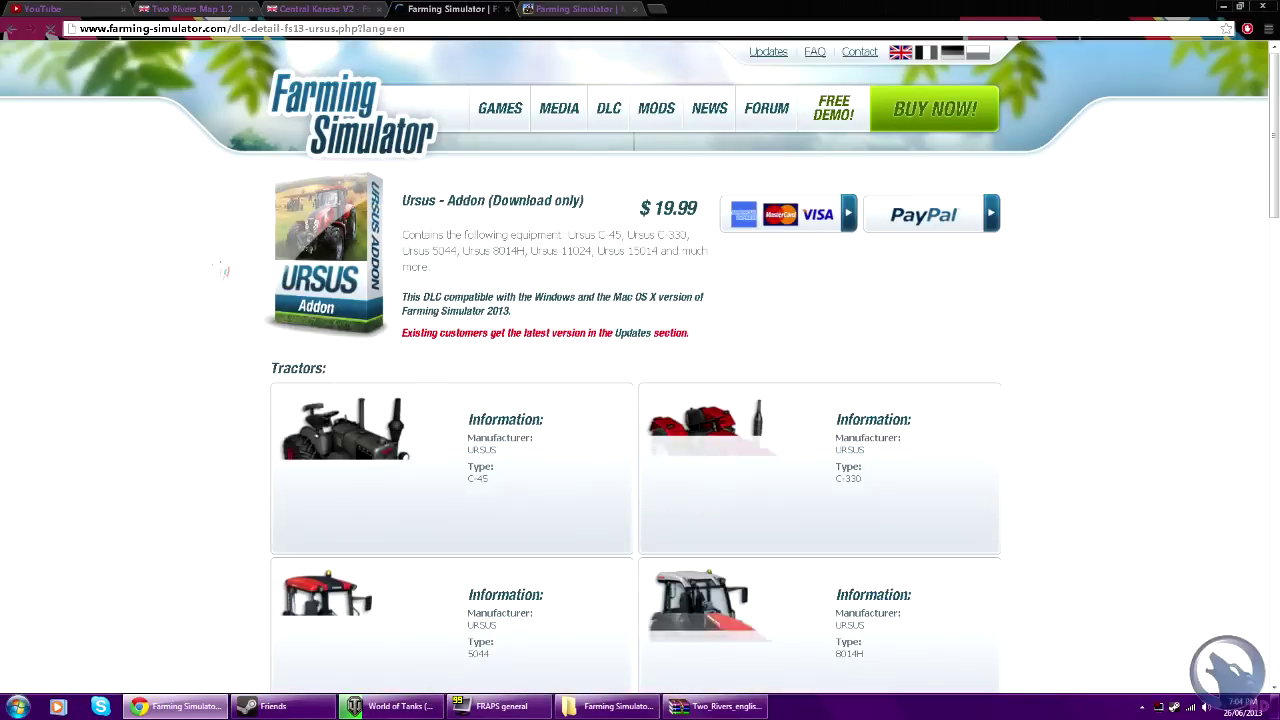
Scroll through the Ursus Addon DLC page.
scroll(842, 341, down, 1)
scroll(842, 341, down, 10)
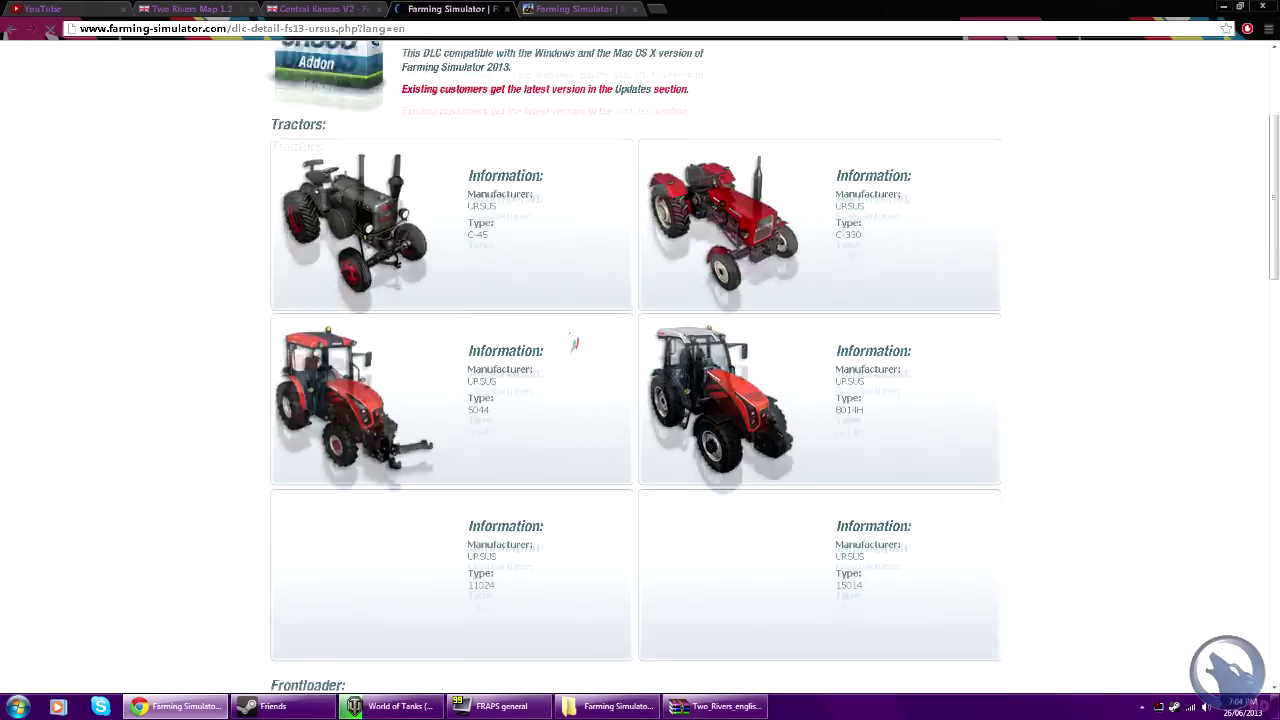
scroll(623, 389, down, 6)
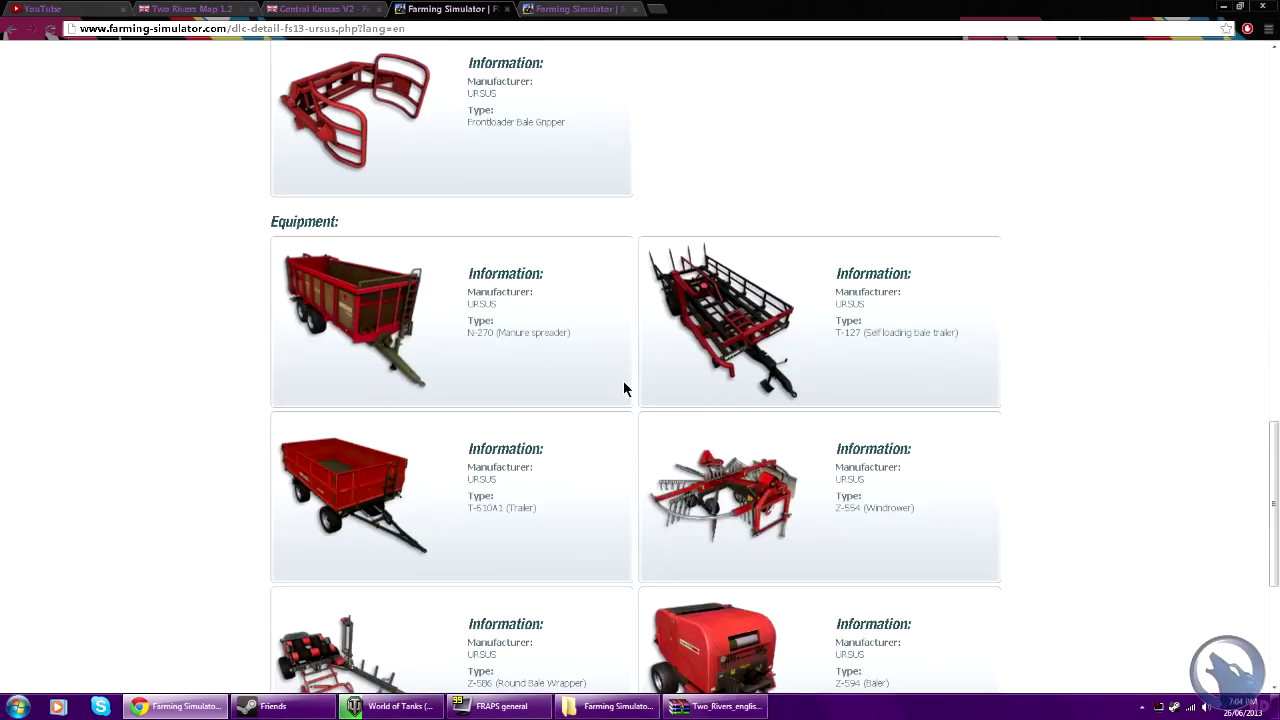
scroll(623, 389, up, 7)
scroll(623, 389, up, 12)
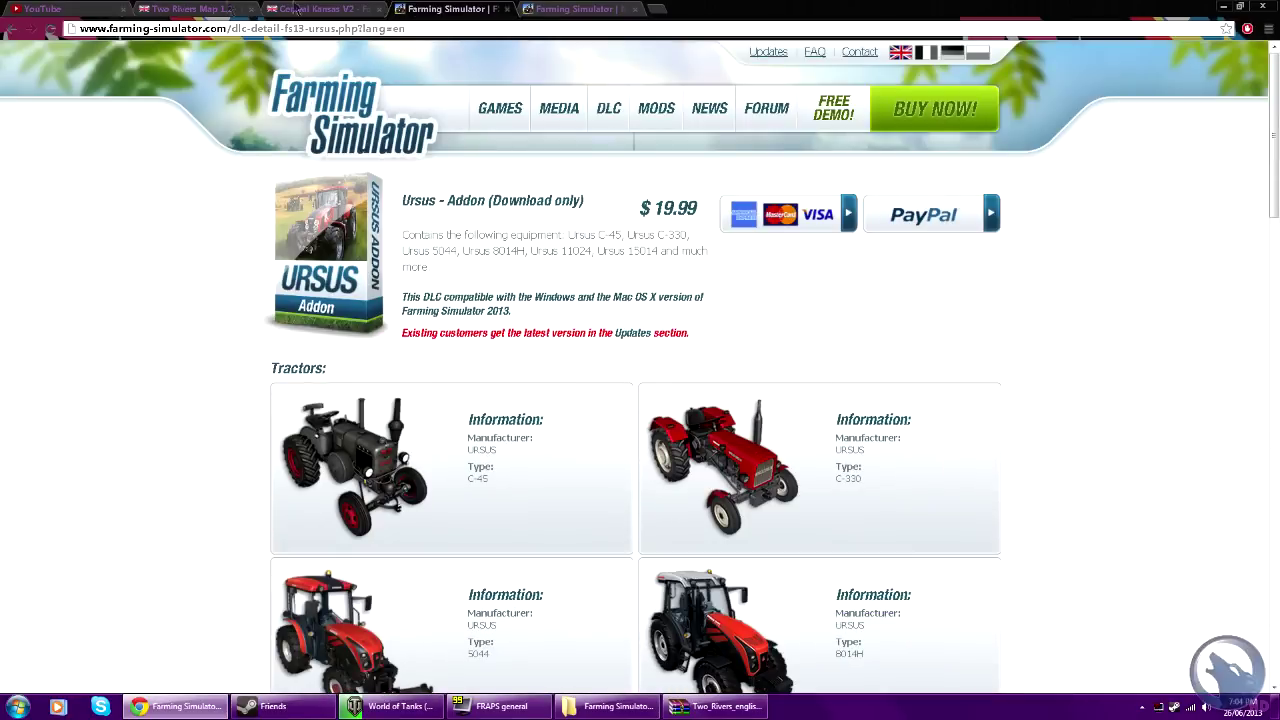
Look over the Kotte FRP 145 mod page, then minimise the browser to show the desktop.
click(542, 9)
scroll(711, 318, down, 3)
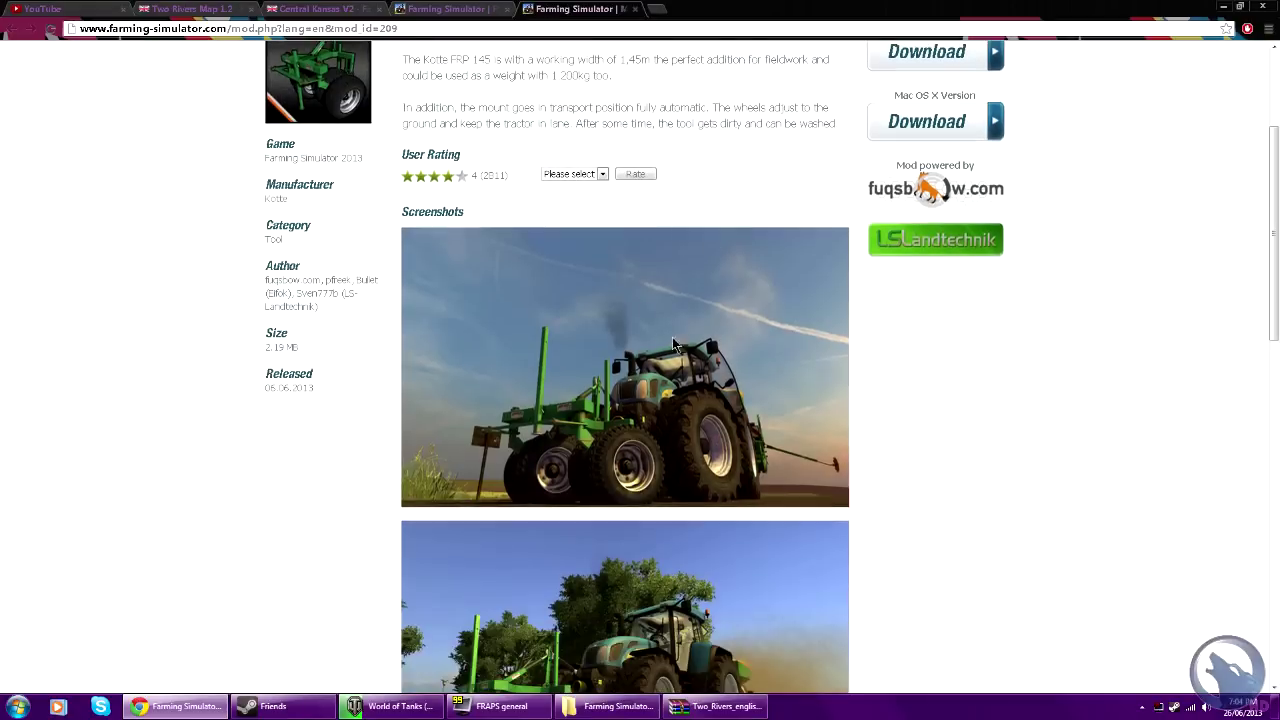
scroll(711, 318, up, 5)
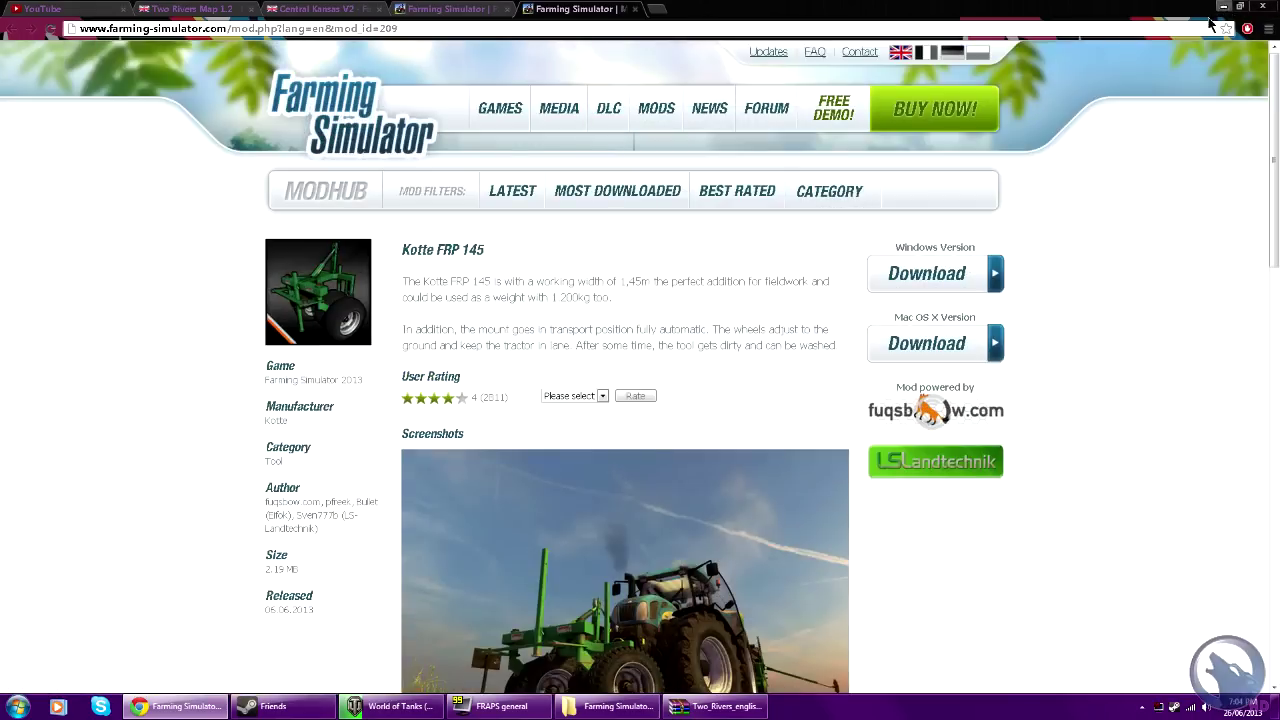
click(1265, 8)
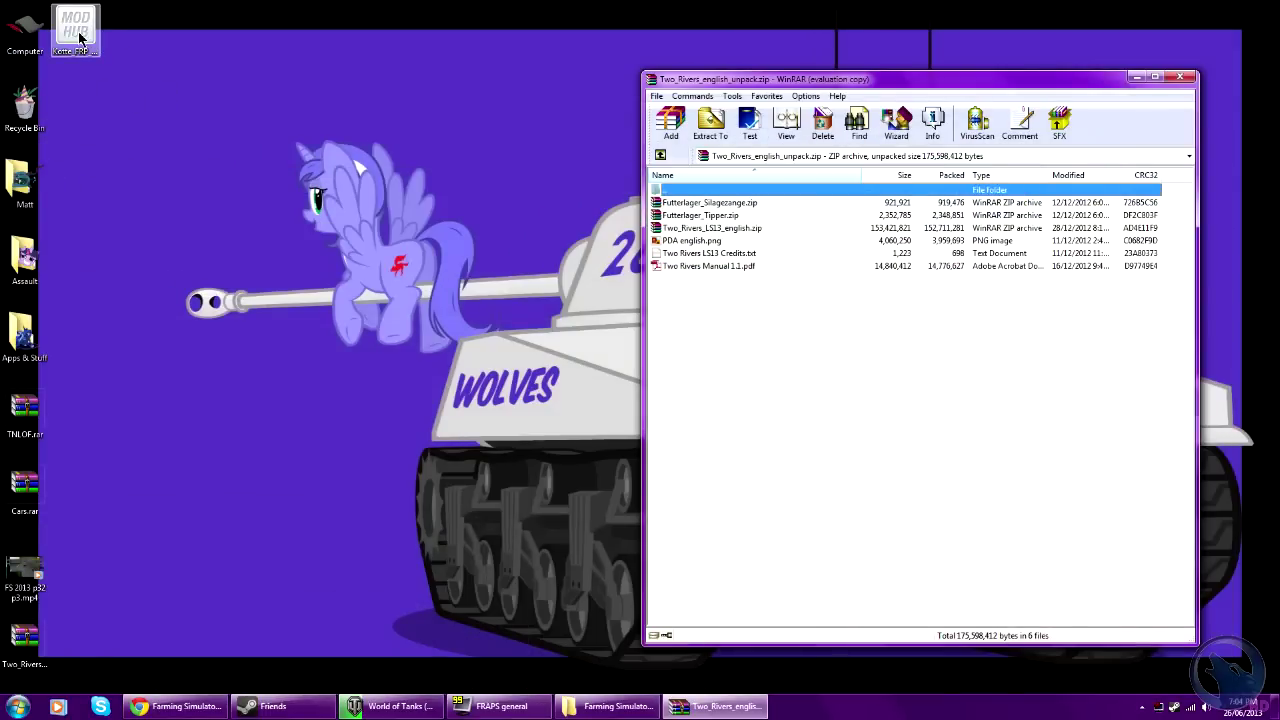
Run Kotte_FRP_145.exe to install the mod for Farming Simulator 2013, then delete the installer.
click(80, 38)
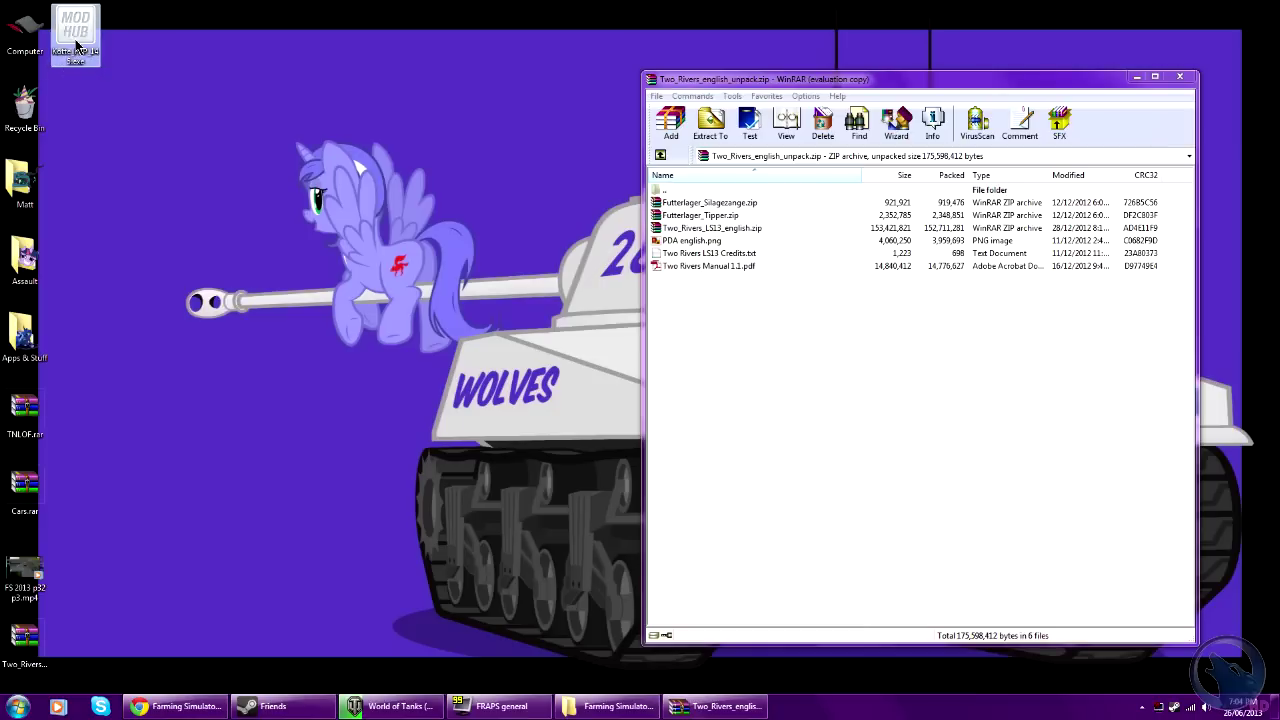
double_click(78, 36)
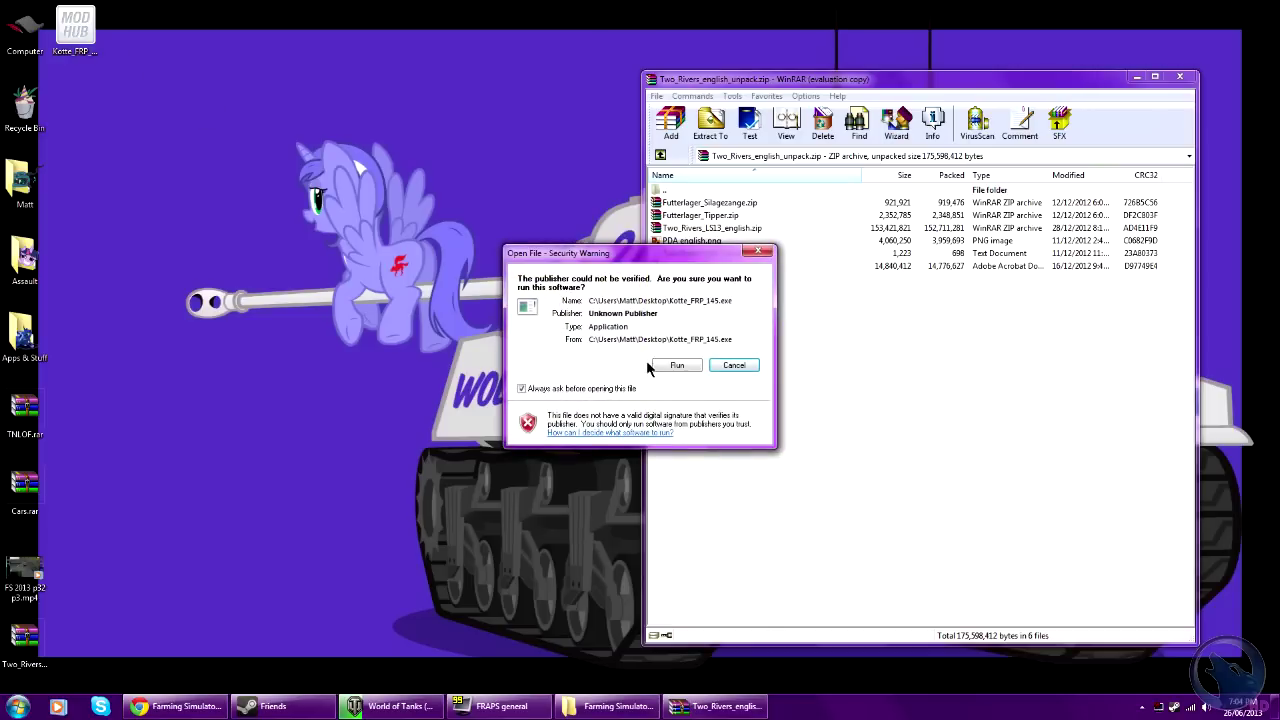
click(676, 365)
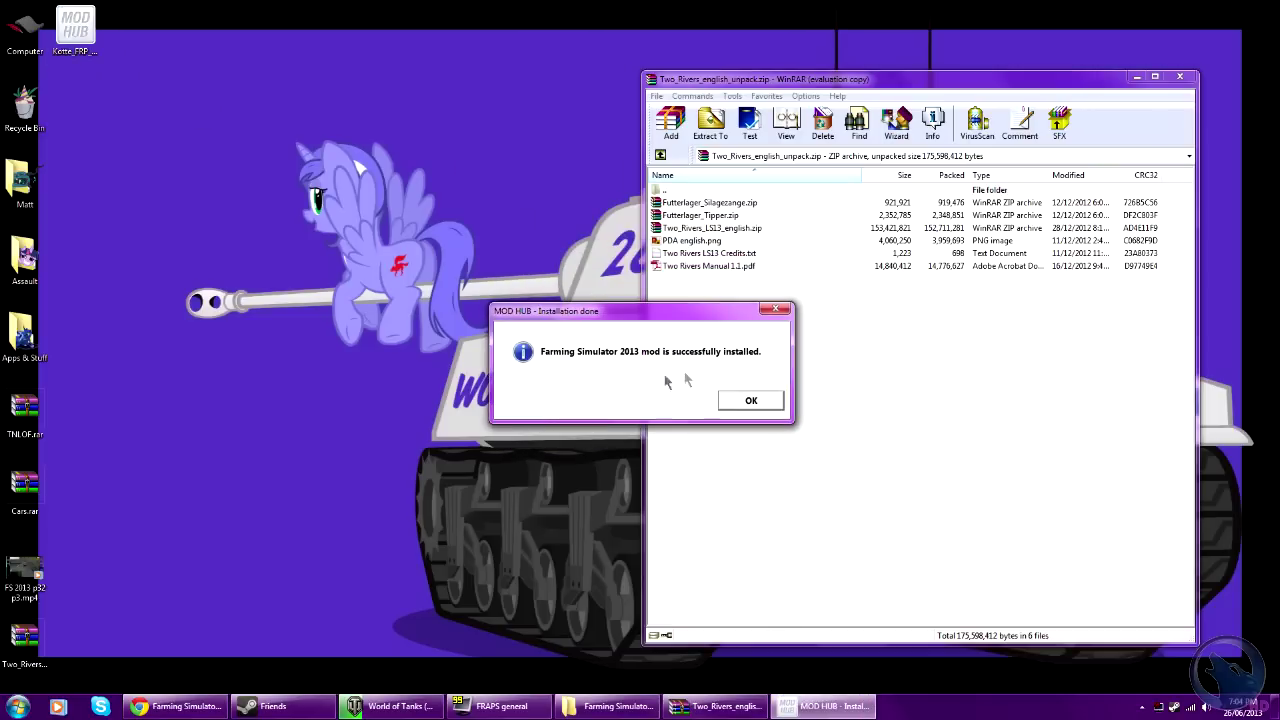
click(751, 400)
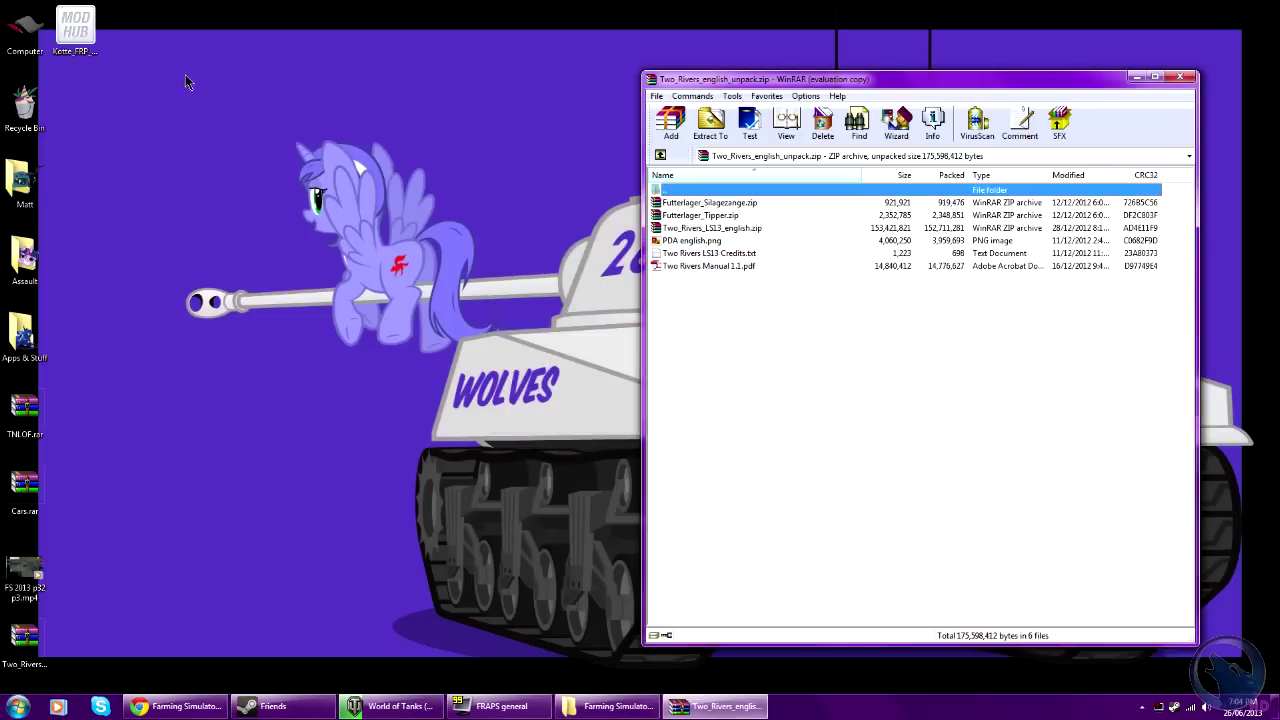
drag(78, 38, 36, 118)
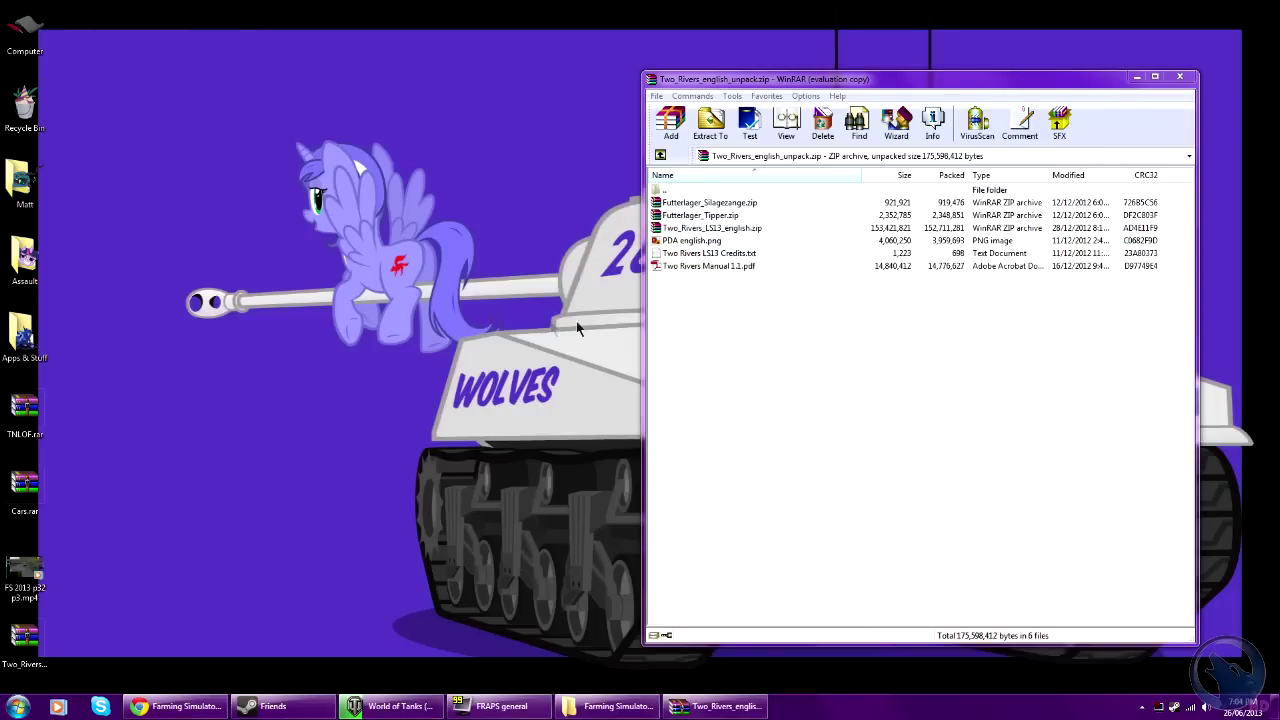
Revisit the Two Rivers Map tab, then select Two_Rivers_LS13_english.zip in the WinRAR archive.
click(178, 706)
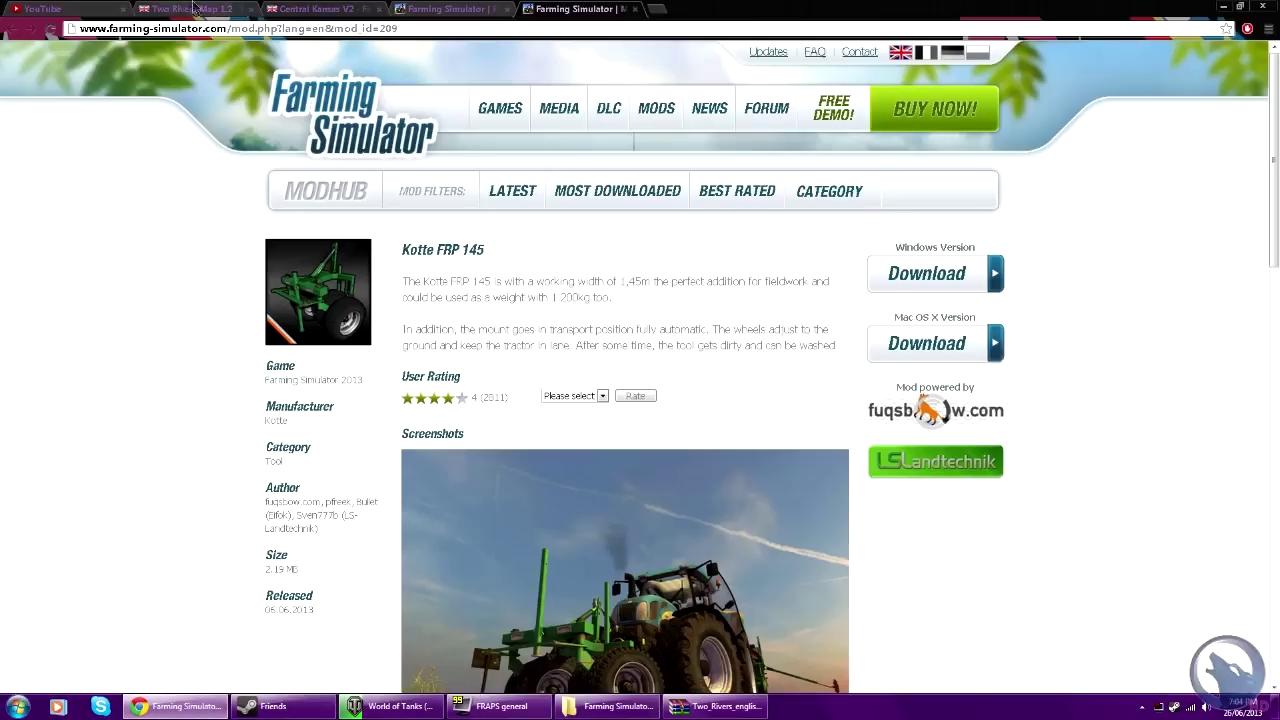
click(188, 9)
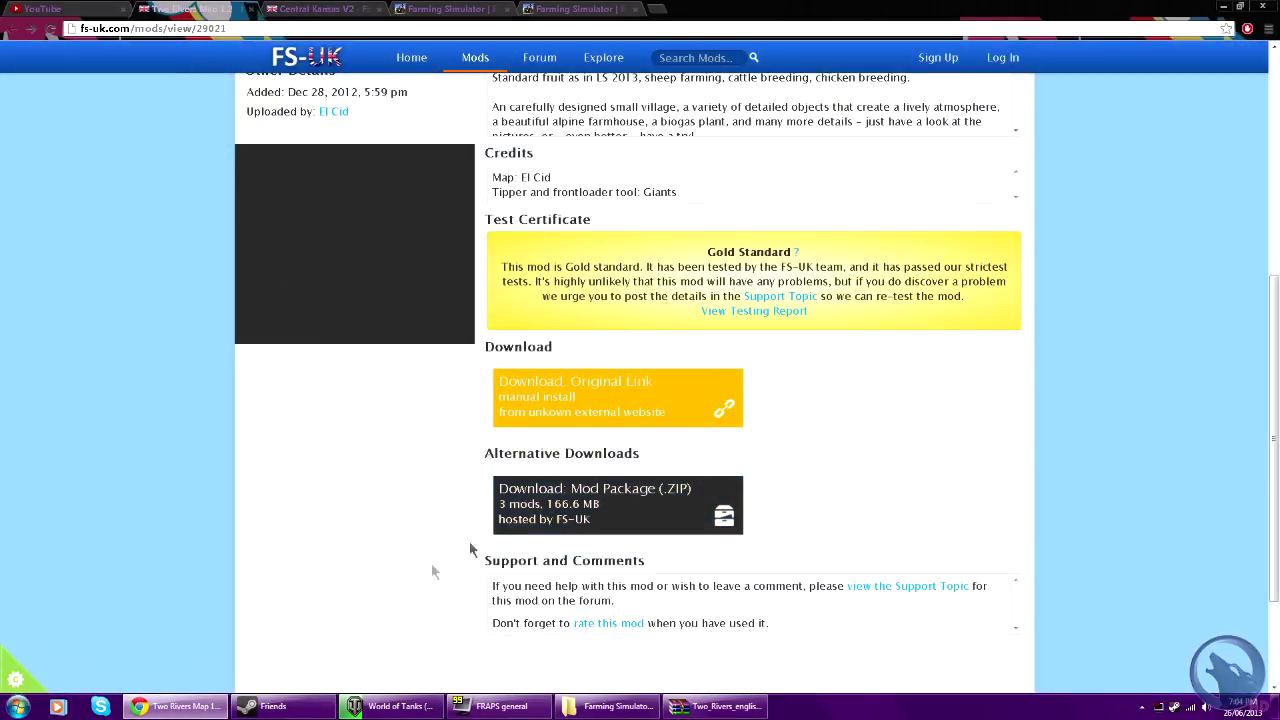
click(178, 706)
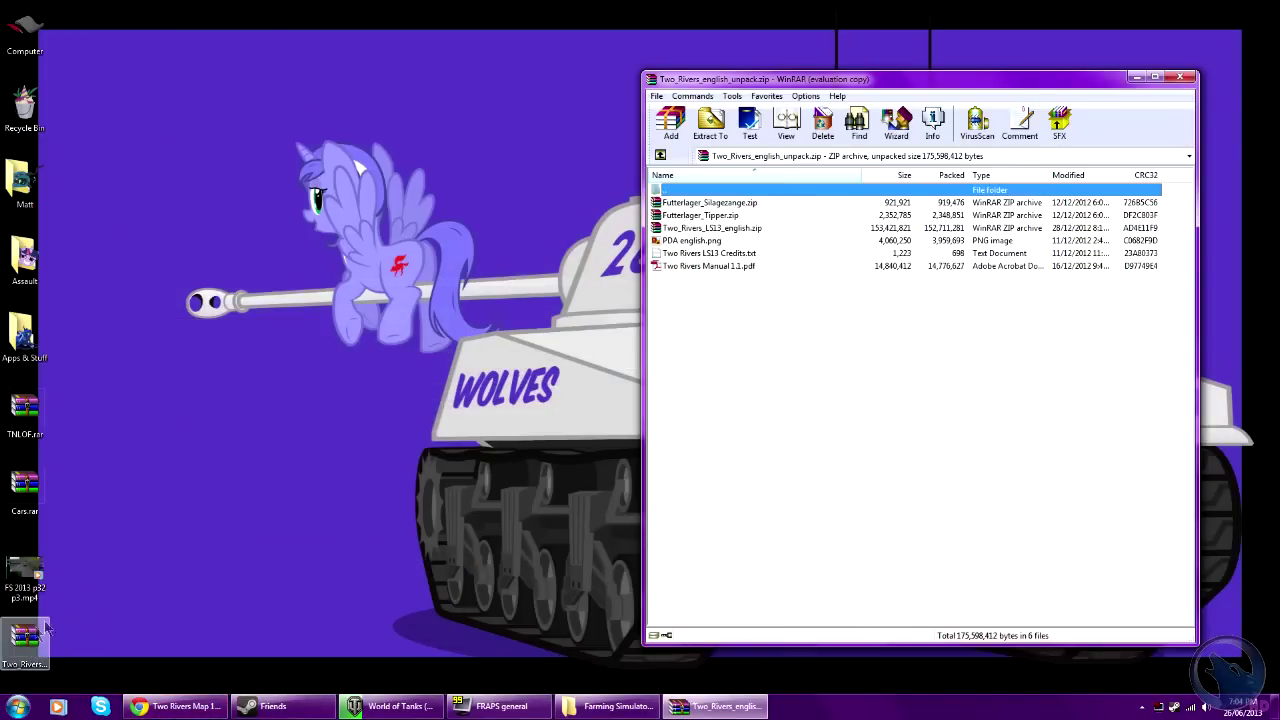
click(735, 229)
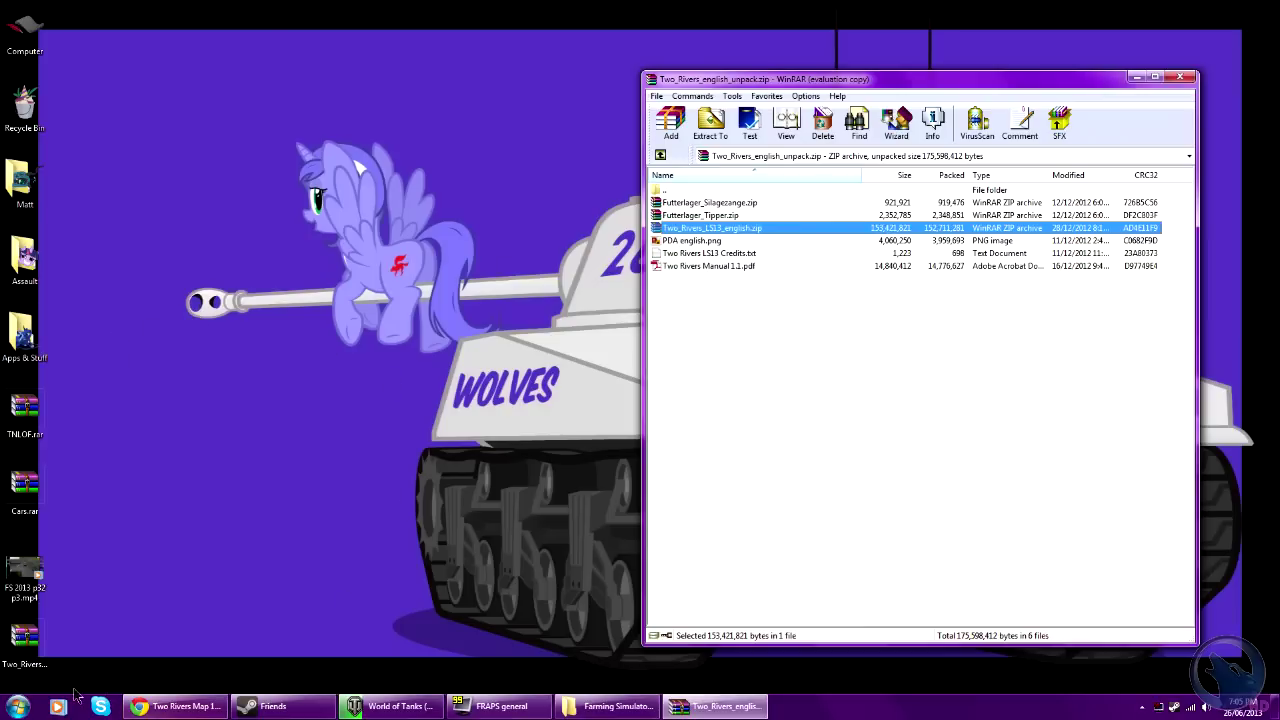
click(16, 707)
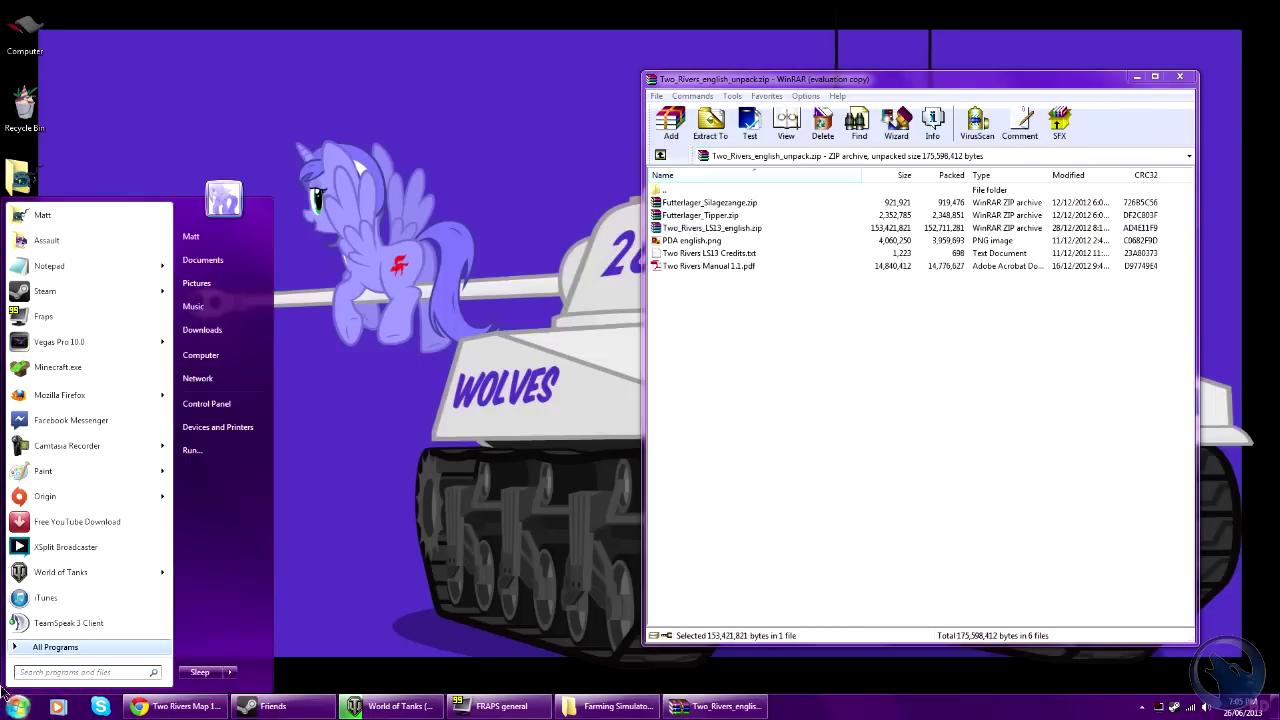
Browse Explorer to Documents > my games > FarmingSimulator2013 > mods.
click(222, 261)
scroll(225, 262, down, 5)
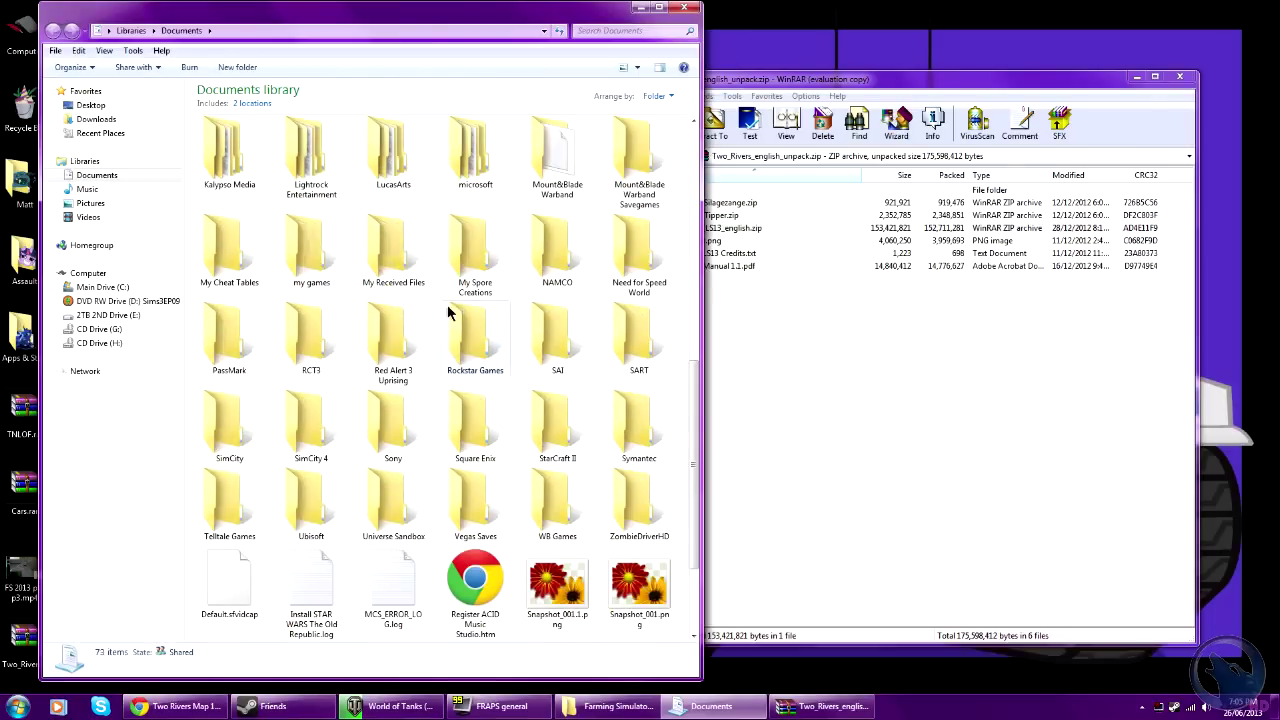
double_click(290, 268)
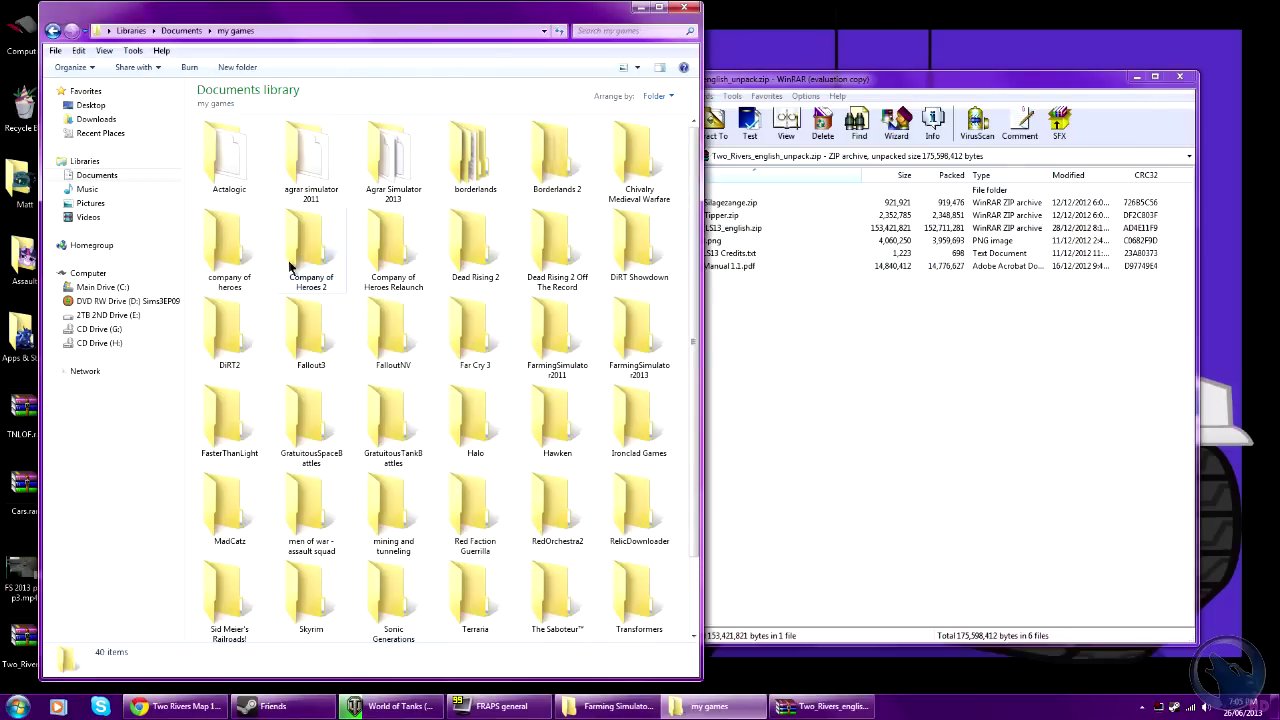
double_click(612, 320)
double_click(240, 170)
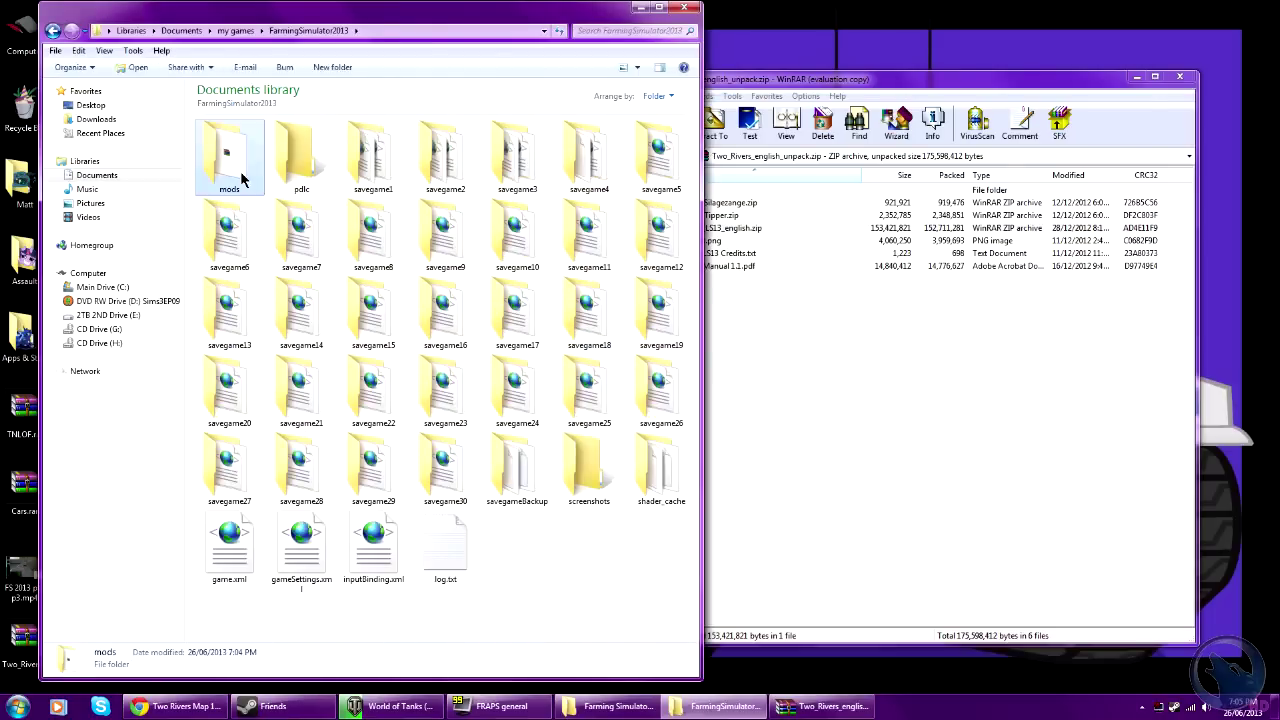
scroll(482, 263, down, 6)
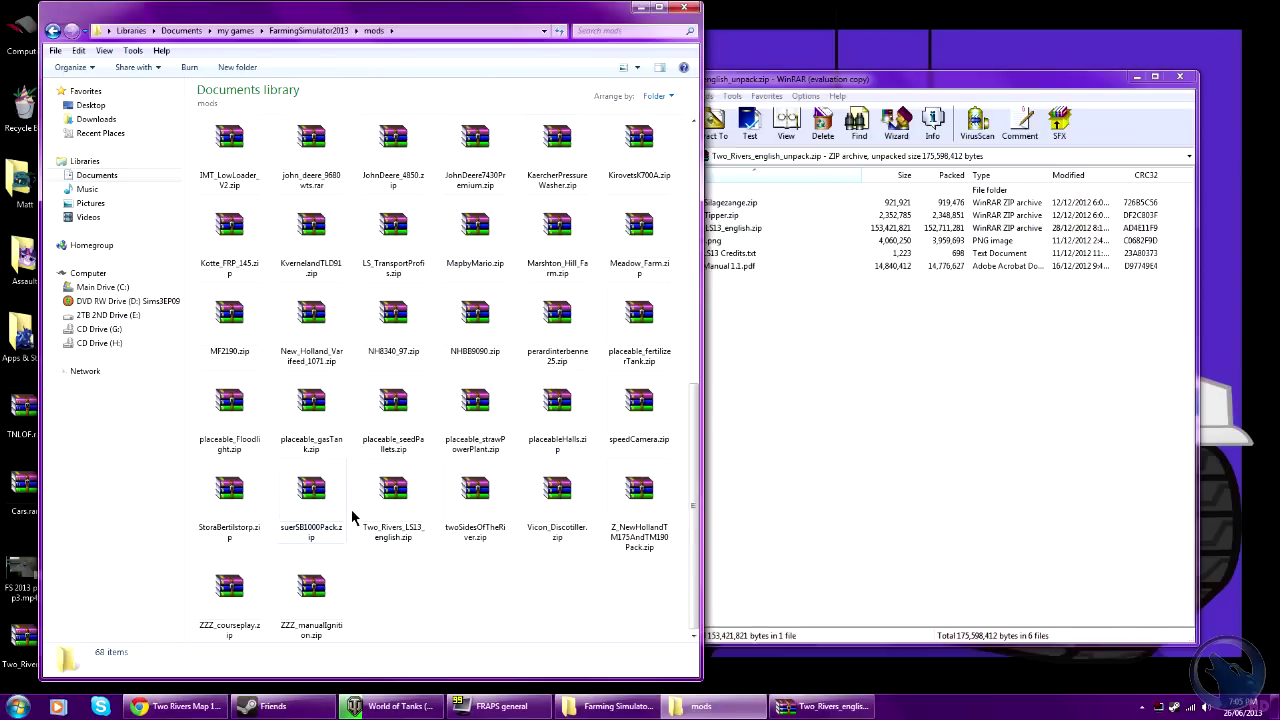
click(407, 515)
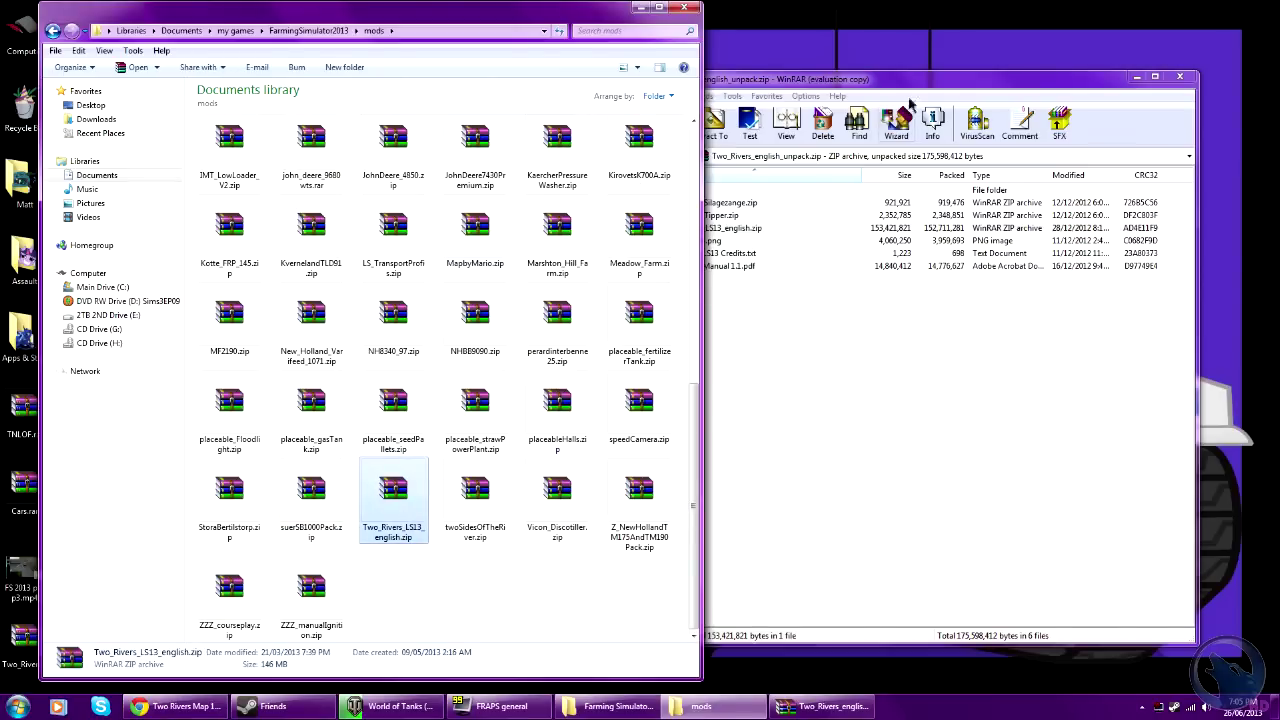
click(912, 112)
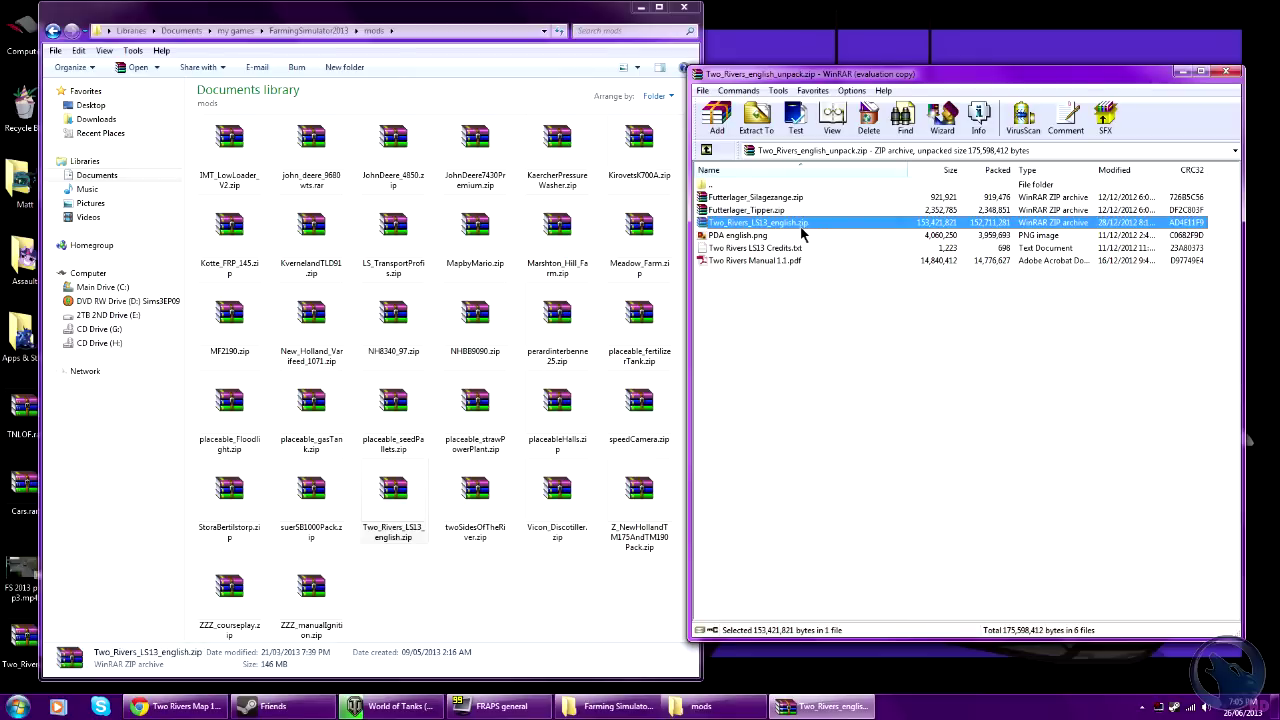
click(406, 523)
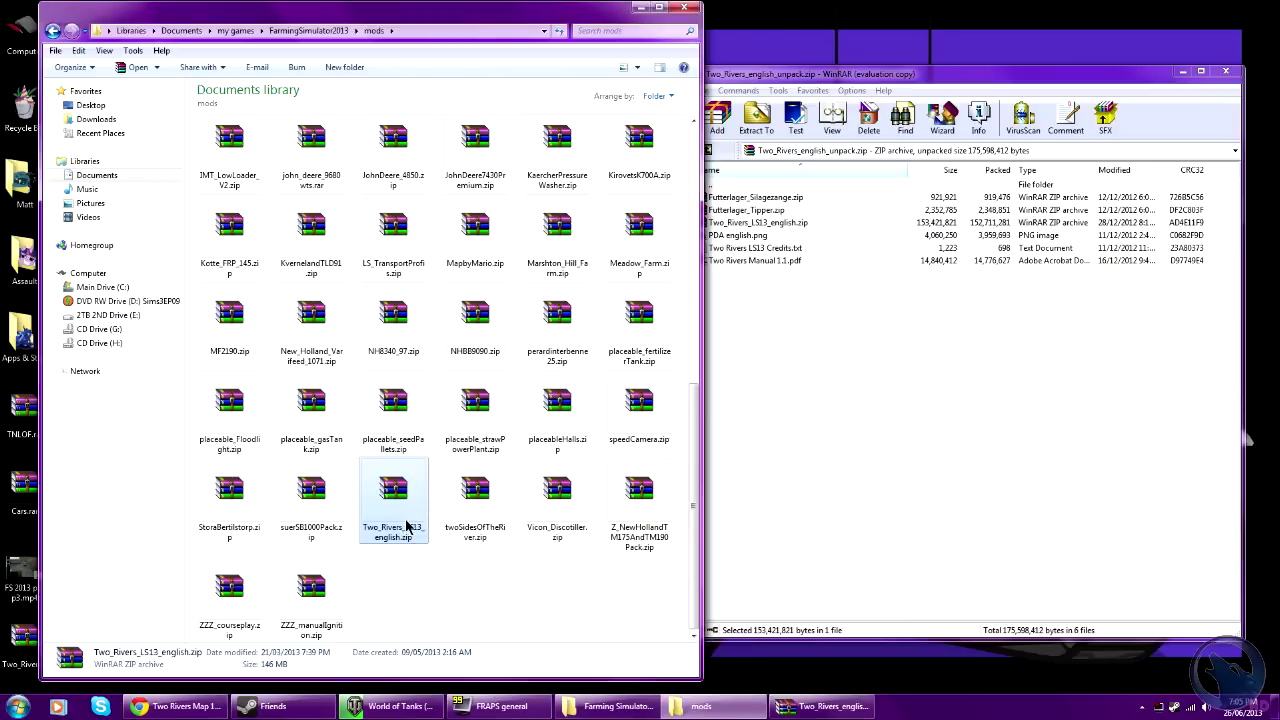
click(487, 538)
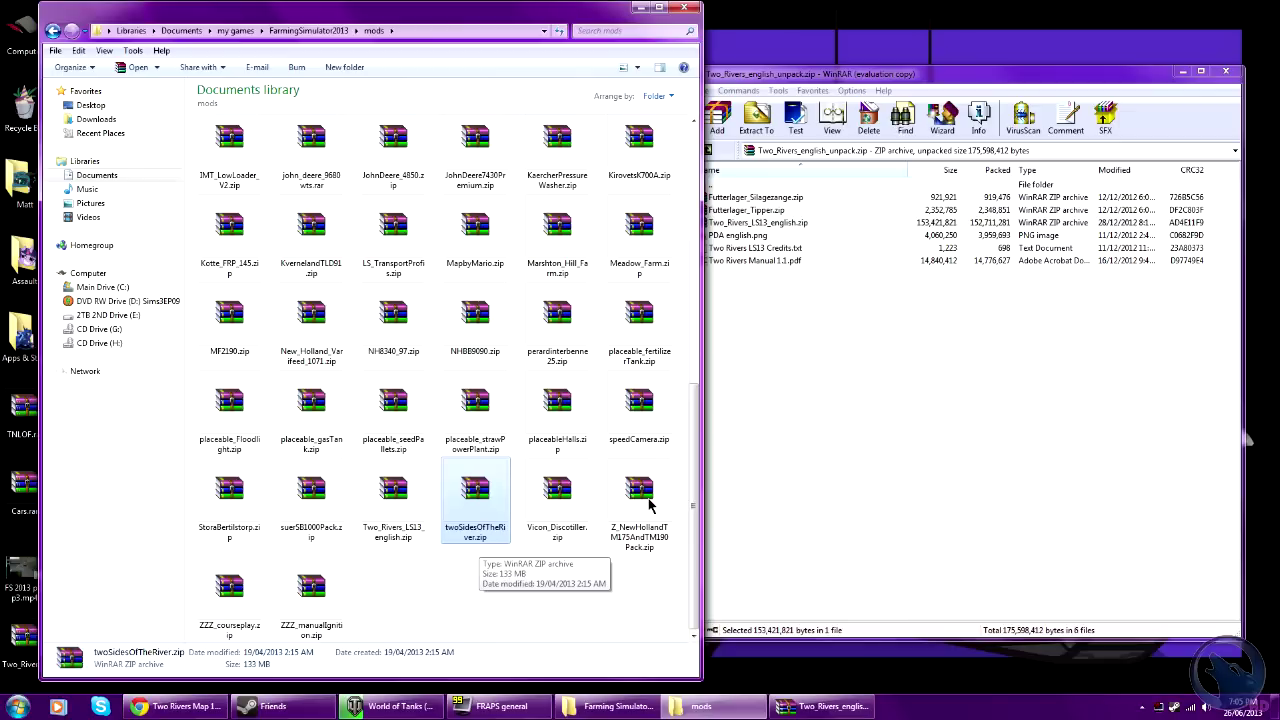
click(871, 486)
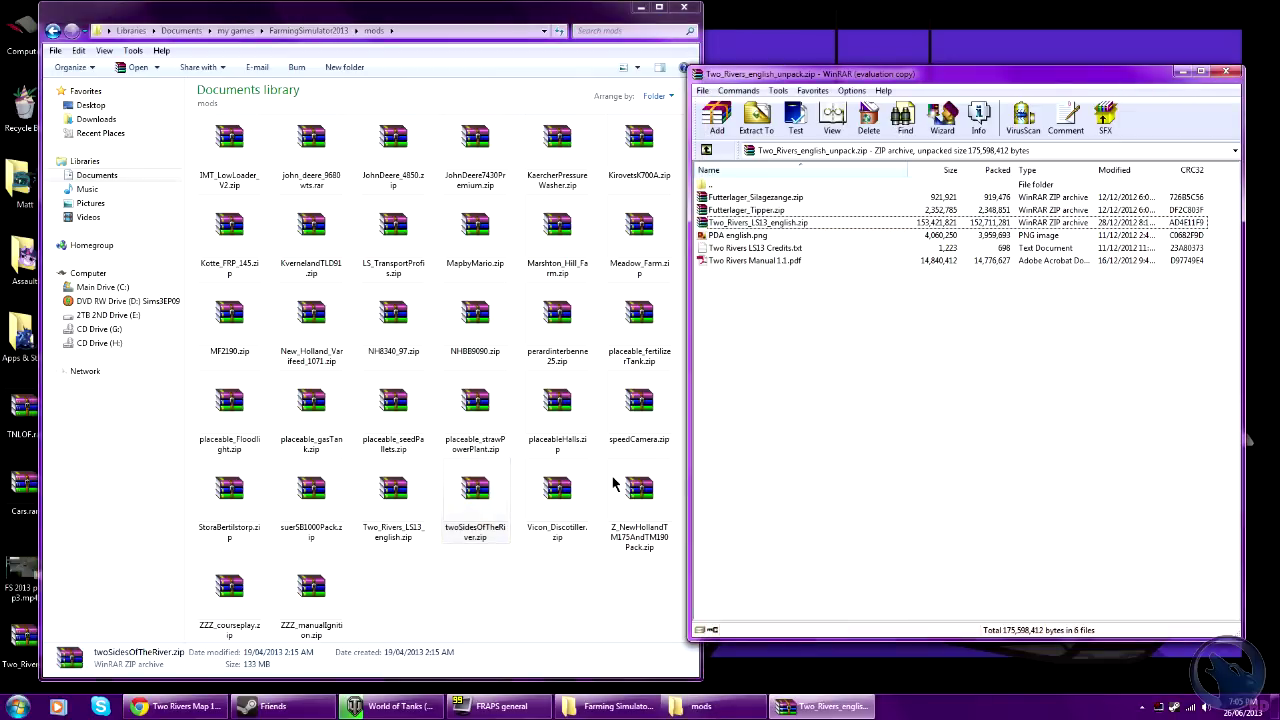
click(490, 497)
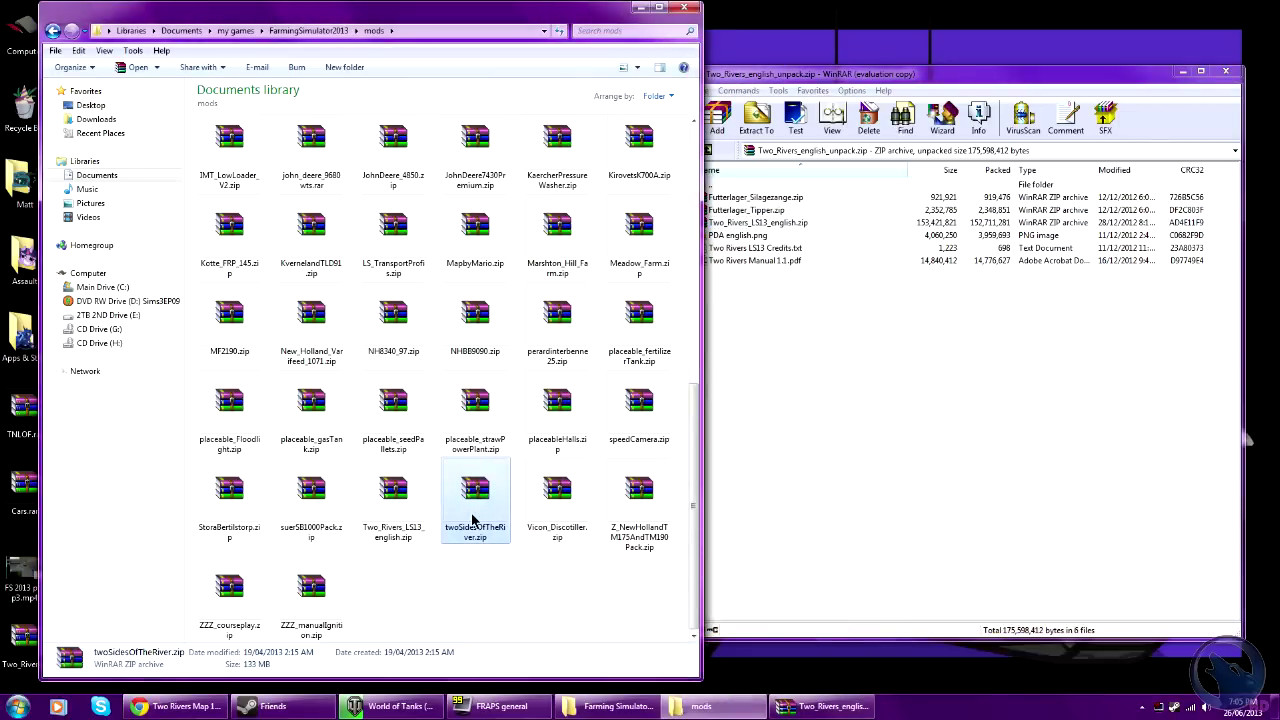
click(395, 508)
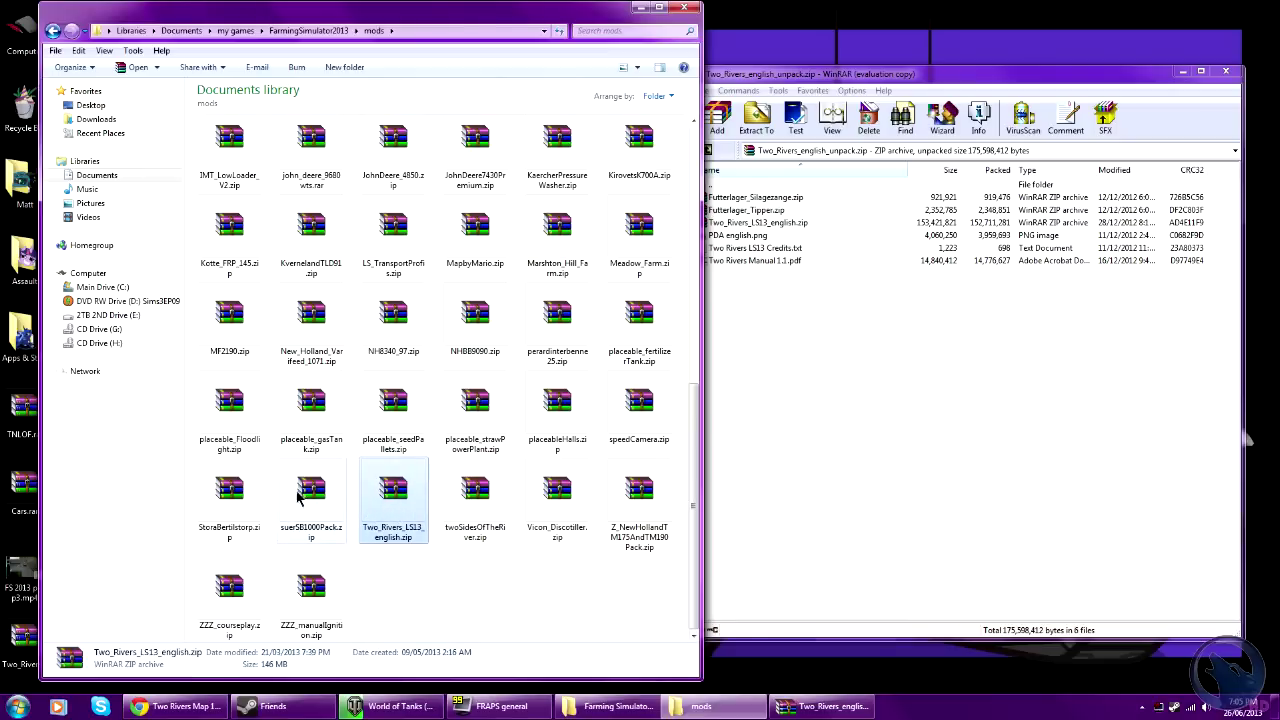
drag(390, 495, 782, 348)
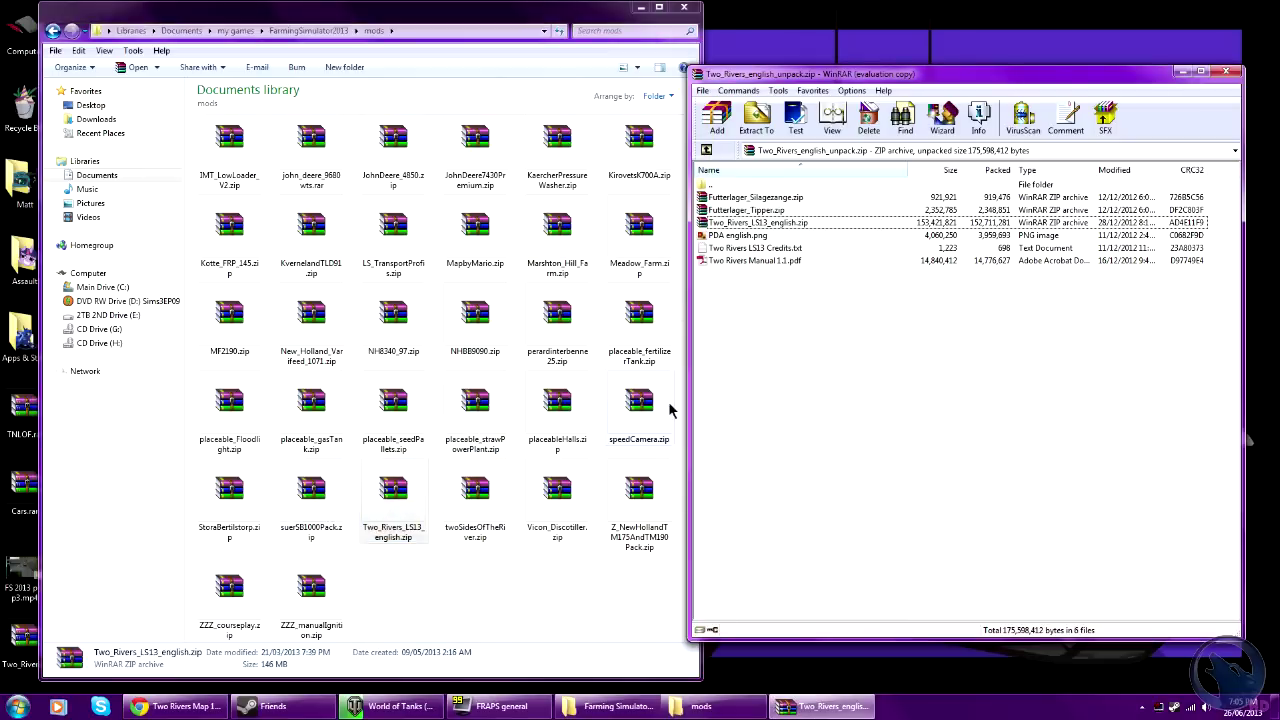
Peek inside Futterlager_Tipper.zip in WinRAR and close it, dismissing the evaluation reminder.
double_click(745, 210)
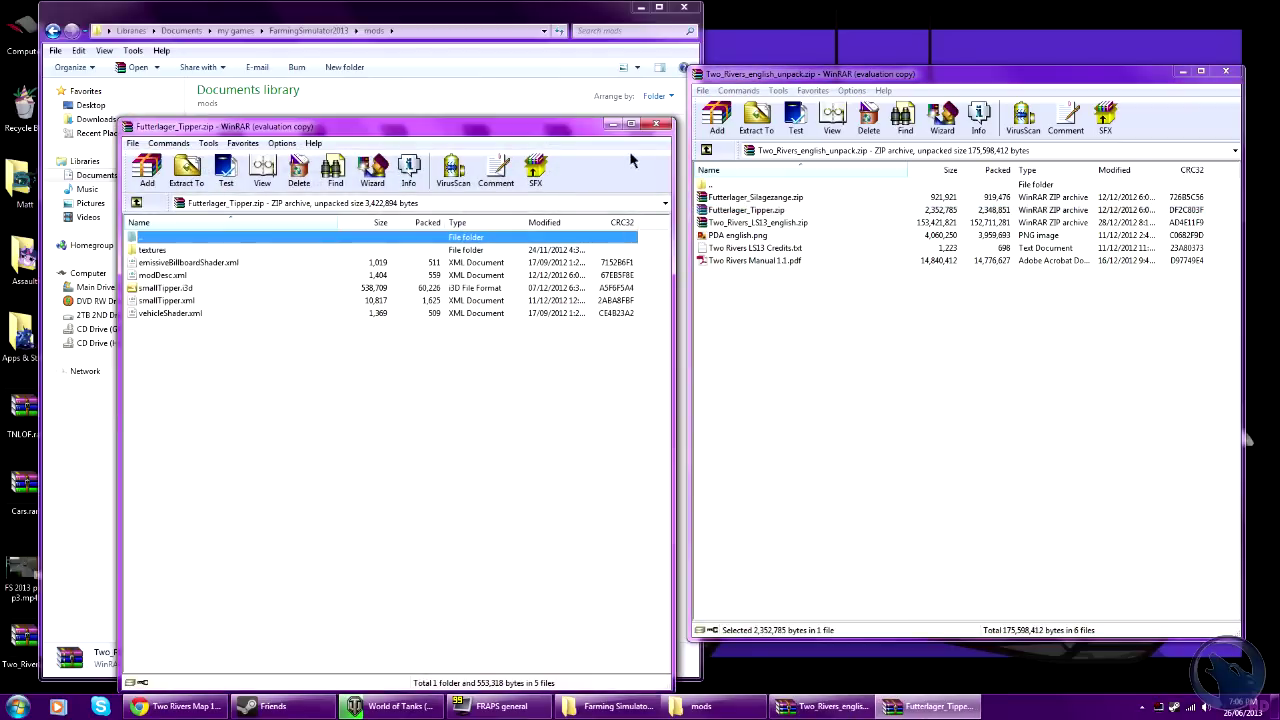
click(495, 356)
click(656, 123)
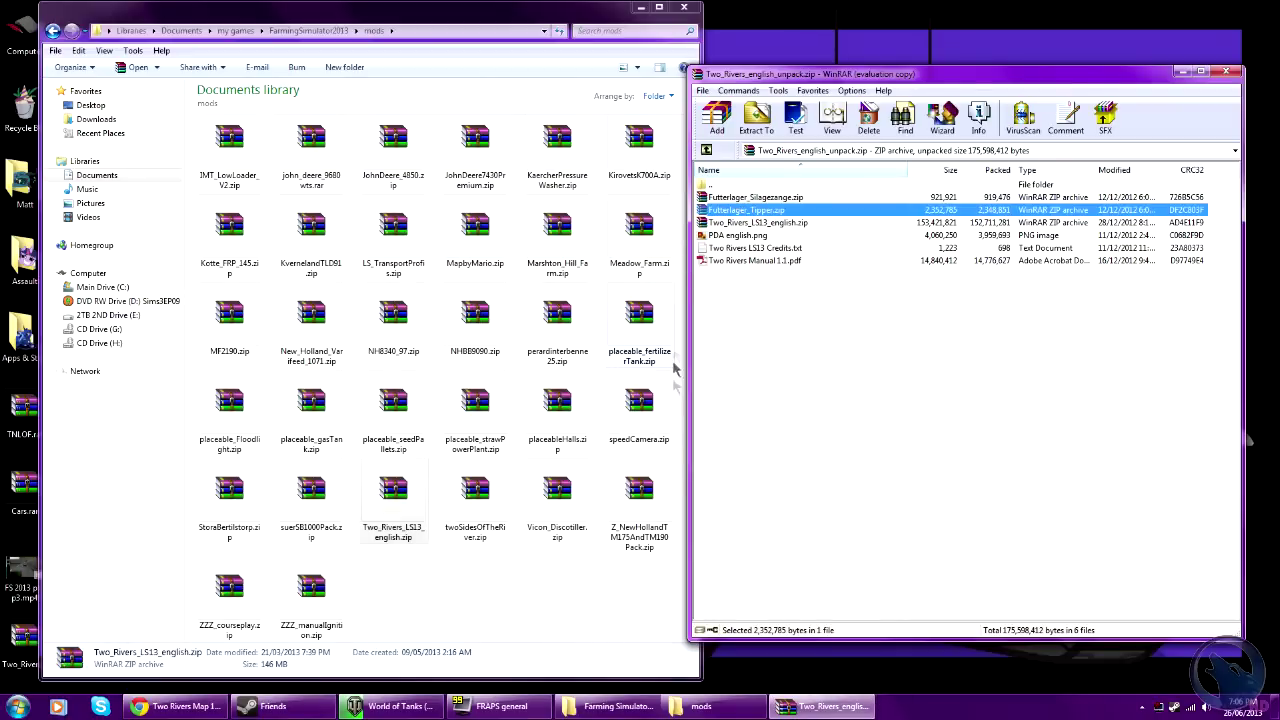
Select Two_Rivers_LS13_english.zip and both Futterlager zips and drag them into the mods folder.
click(506, 581)
drag(694, 490, 700, 306)
click(786, 222)
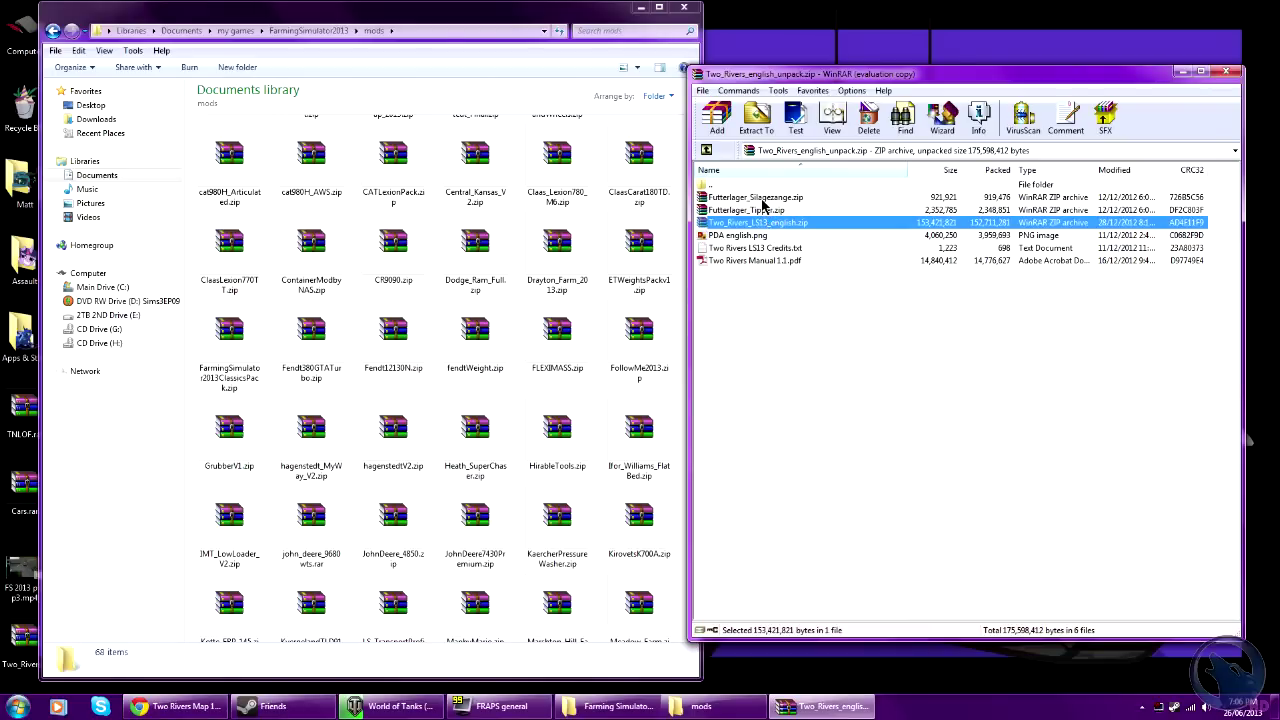
shift+click(762, 199)
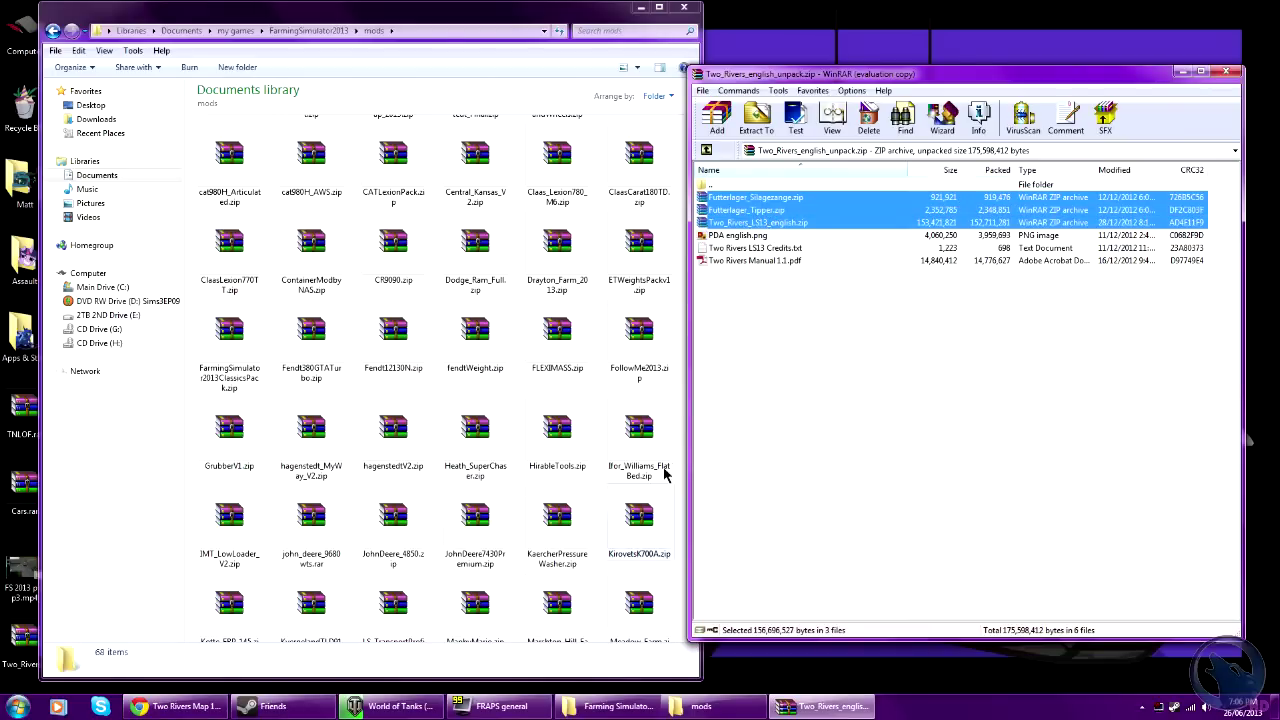
click(682, 385)
drag(760, 222, 688, 292)
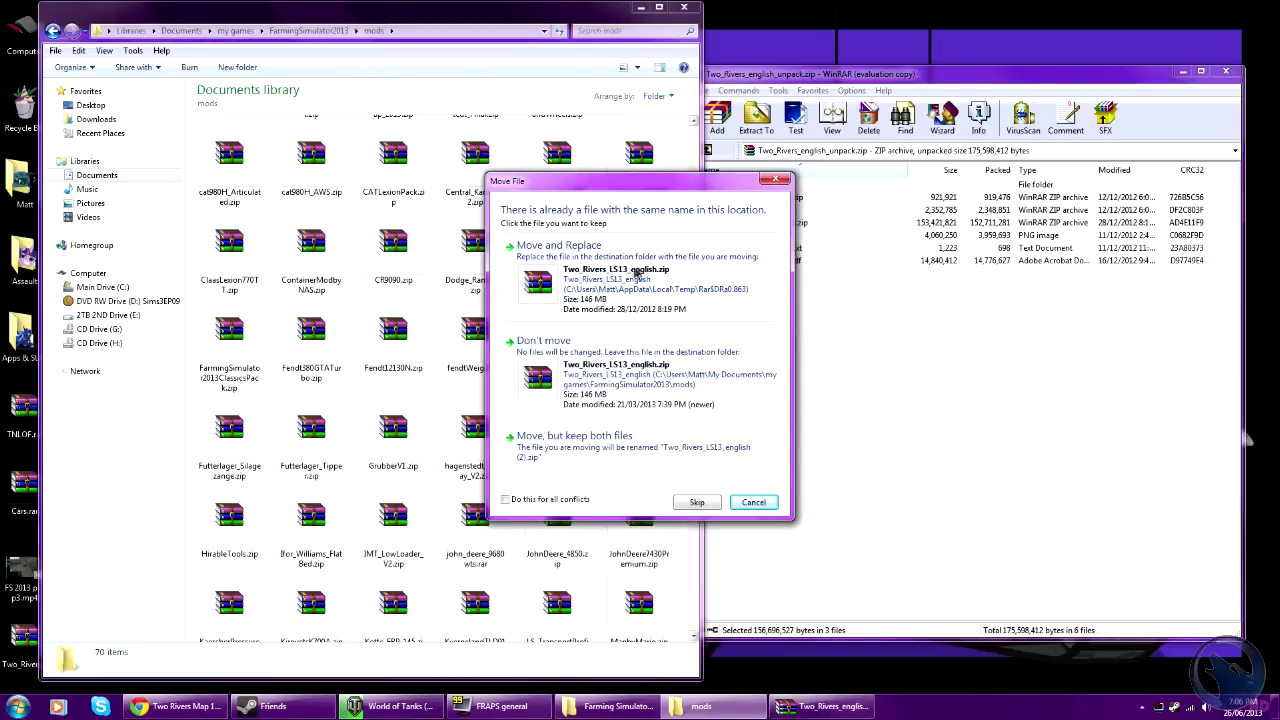
Move and replace for all conflicts, then undo the move of the three archives.
click(548, 499)
click(617, 293)
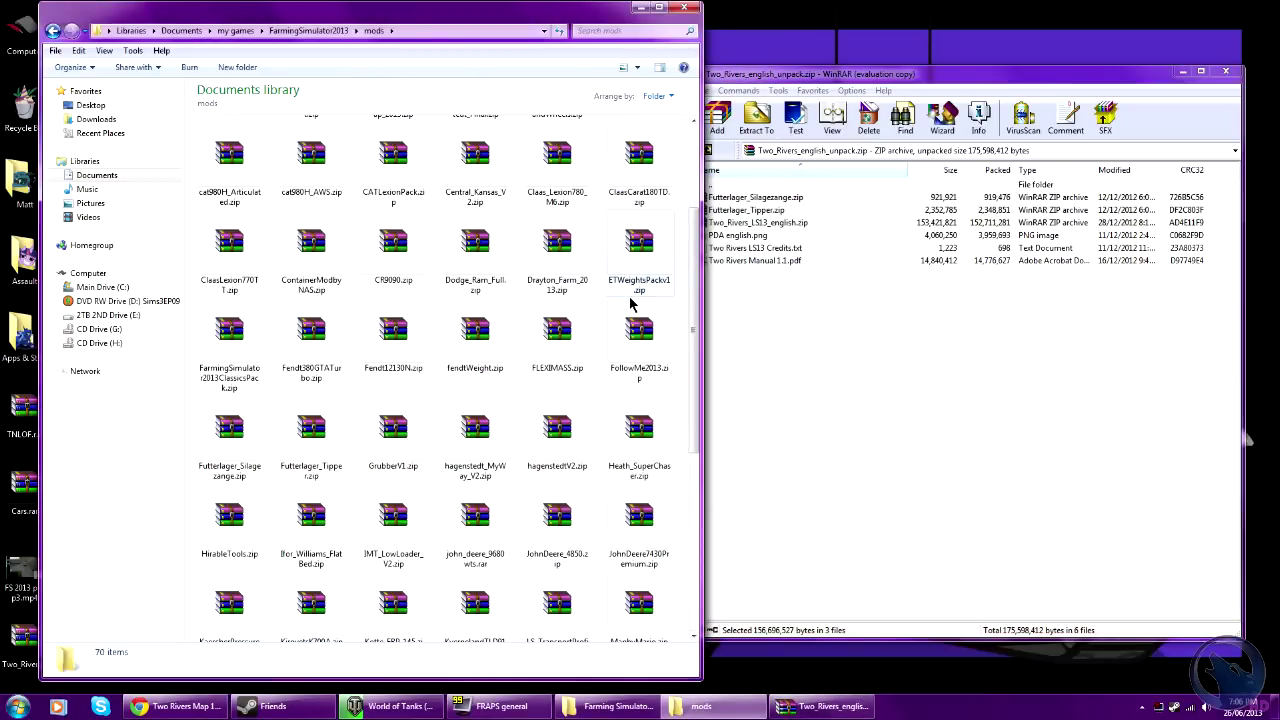
drag(692, 323, 688, 547)
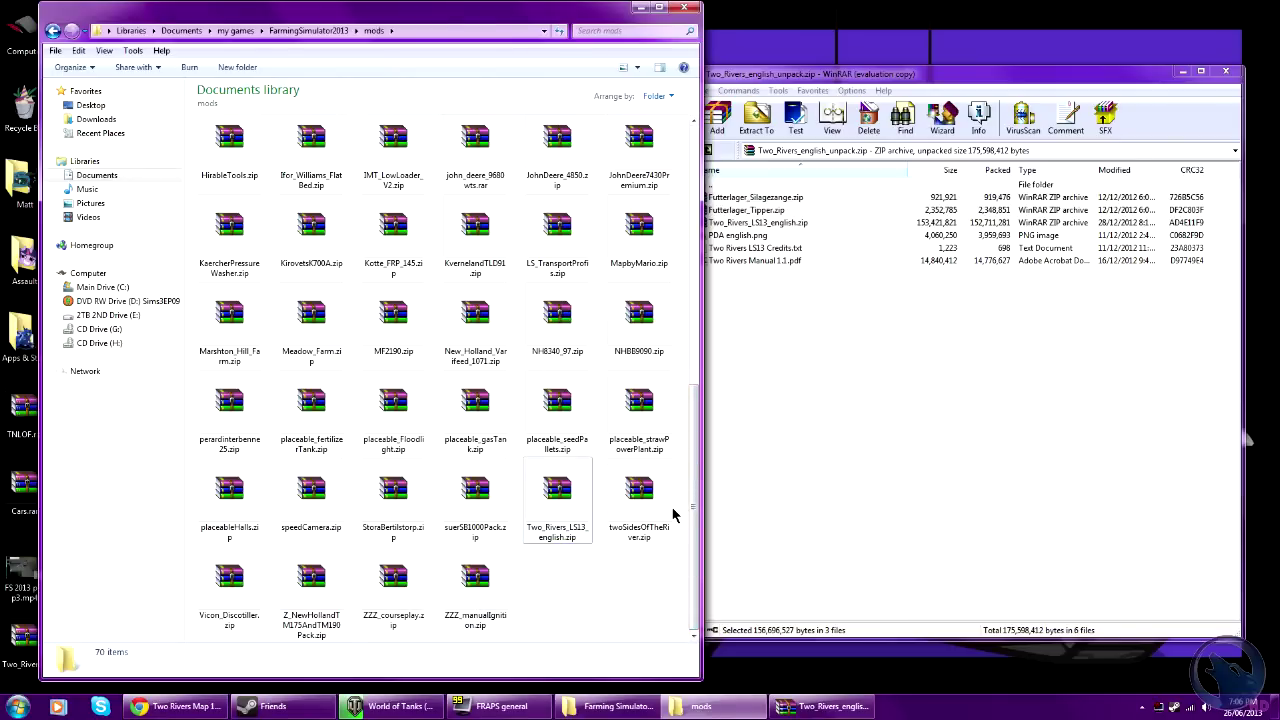
right_click(570, 567)
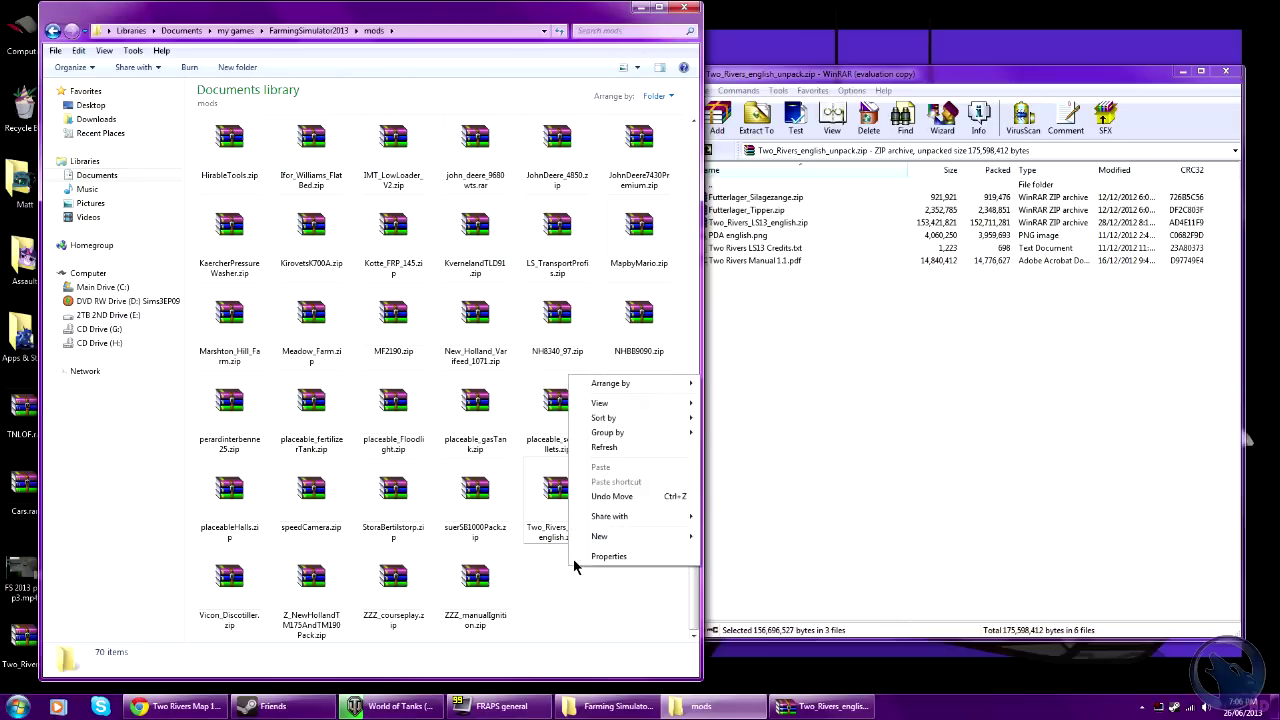
click(613, 500)
Drag only Two_Rivers_LS13_english.zip from the WinRAR archive into the mods folder.
click(793, 334)
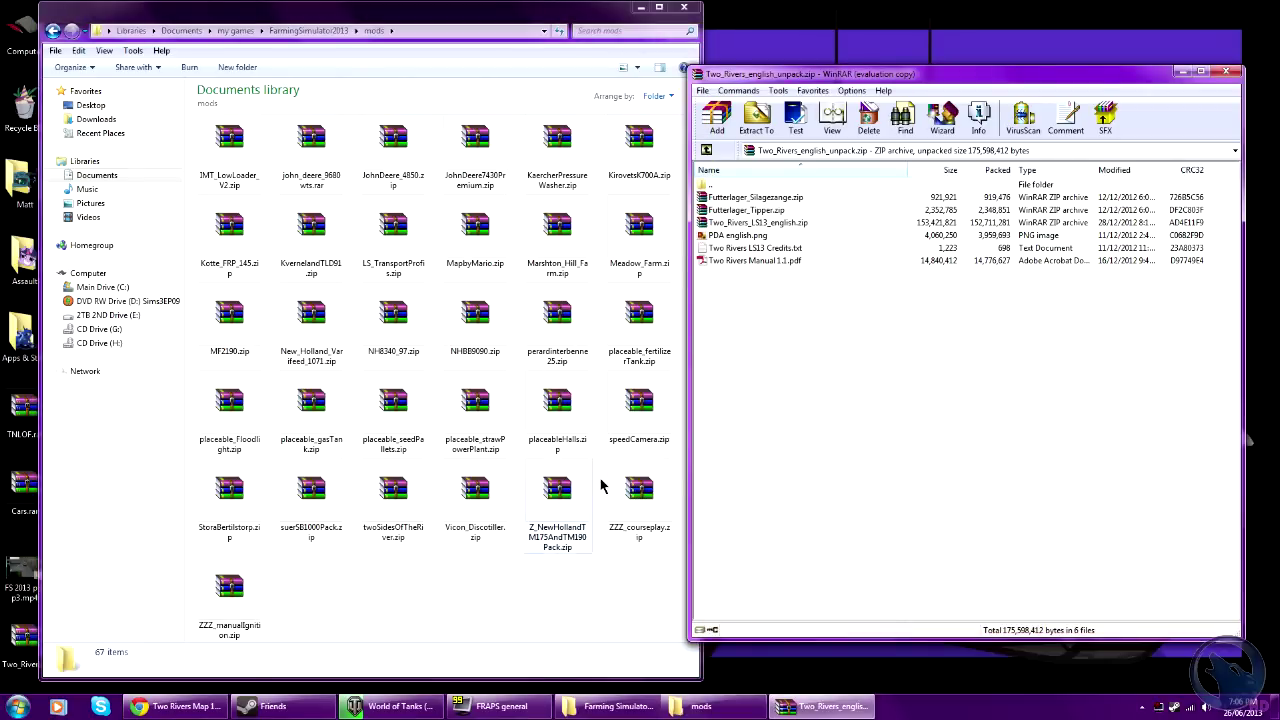
click(757, 226)
drag(757, 226, 610, 604)
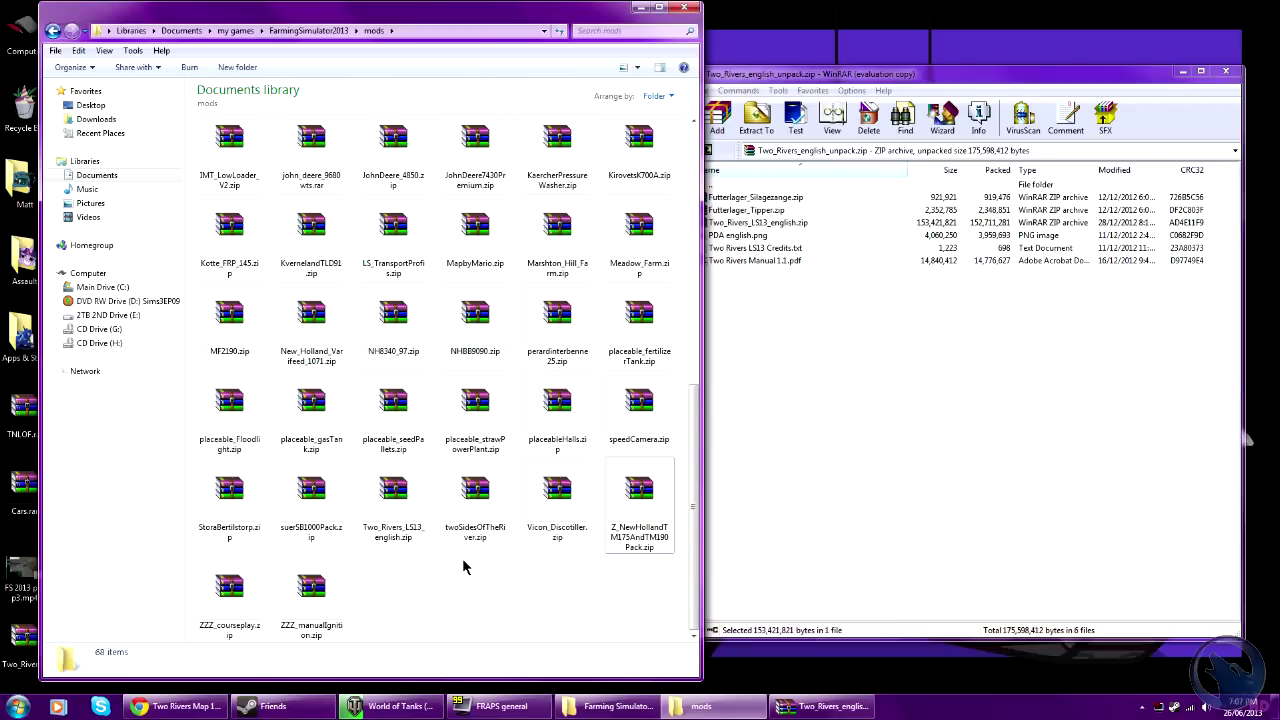
click(873, 348)
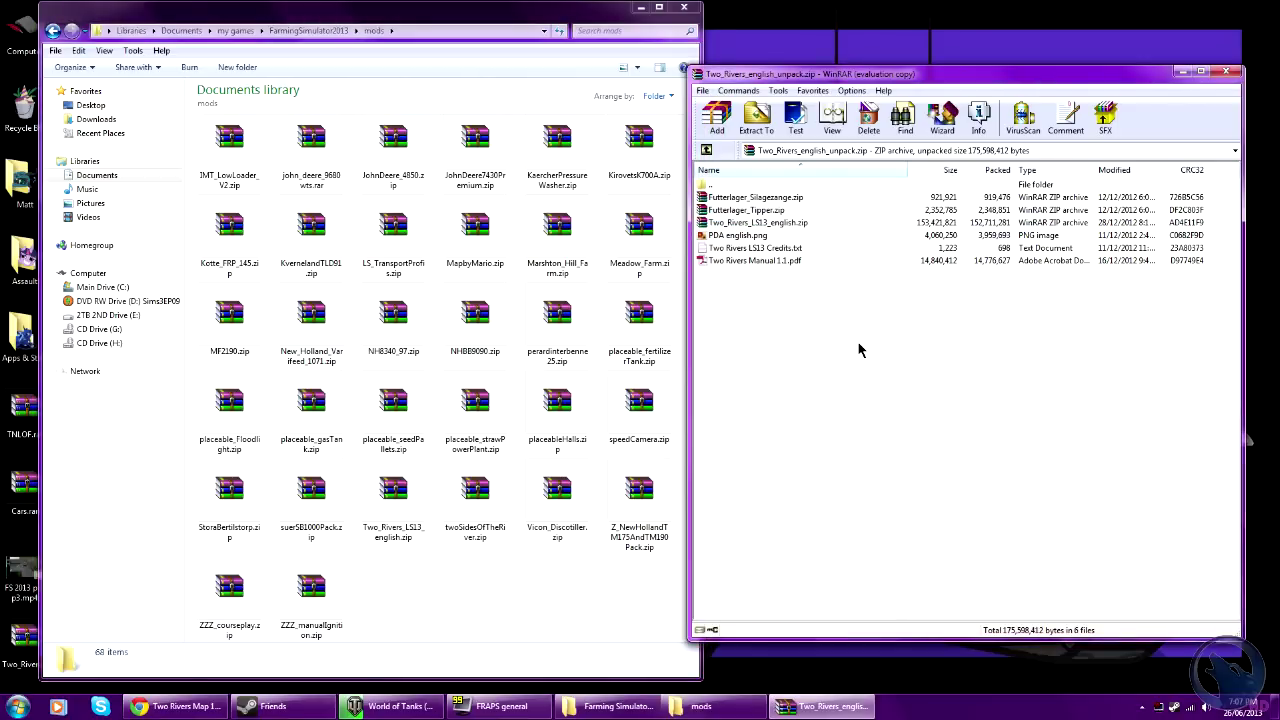
Minimize the mods folder and Two Rivers archive windows, then launch Farming Simulator 2013 from Steam.
click(640, 8)
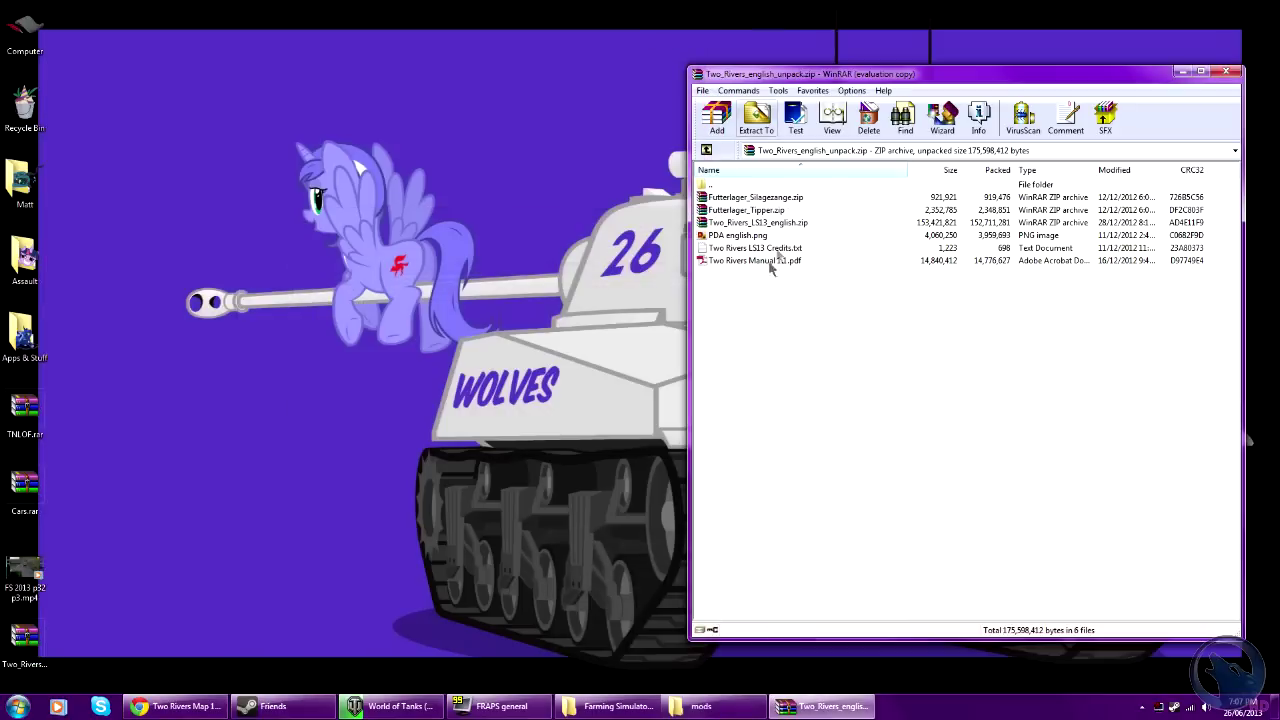
click(1182, 72)
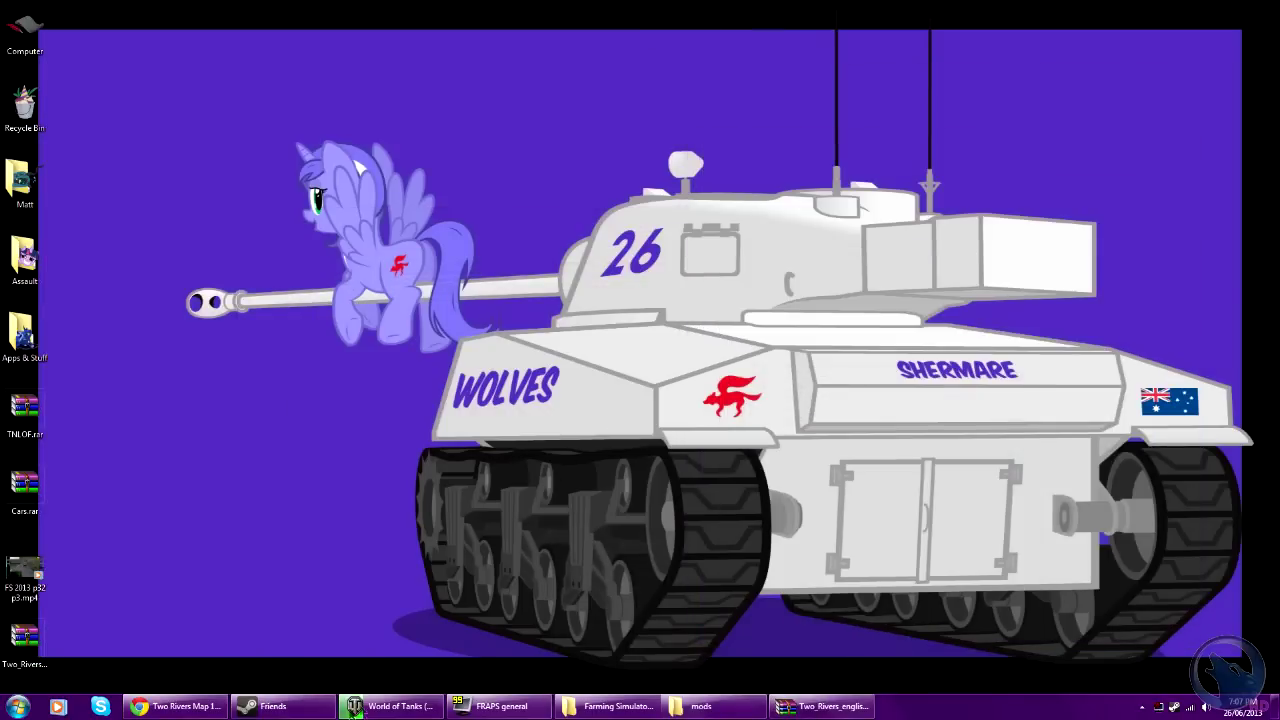
right_click(291, 711)
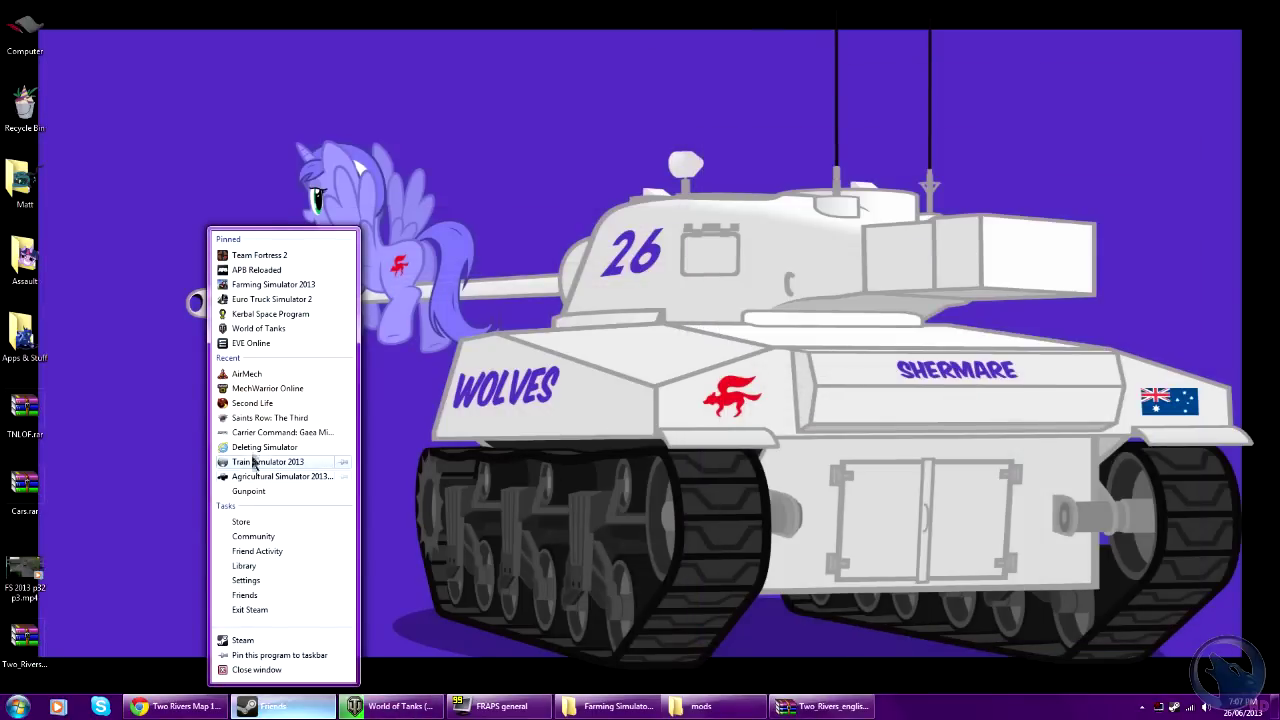
click(265, 285)
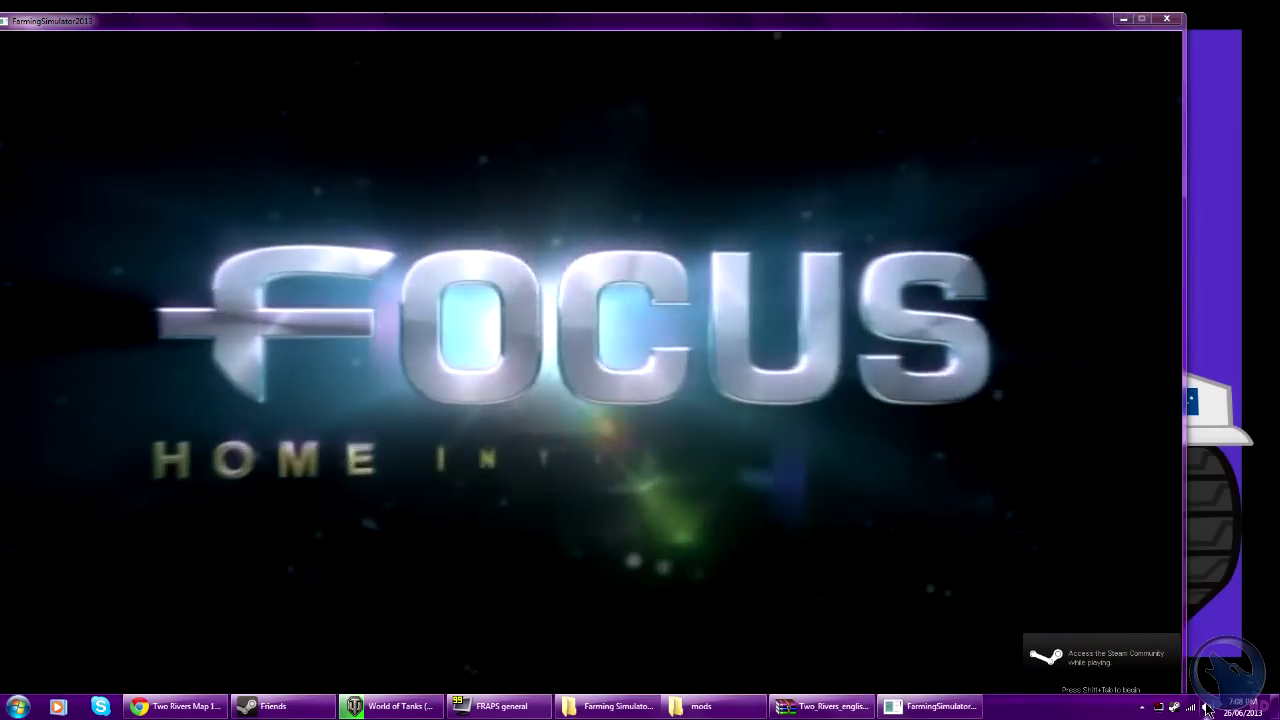
Lower Farming Simulator's volume in the Windows volume mixer.
click(1206, 706)
click(1206, 668)
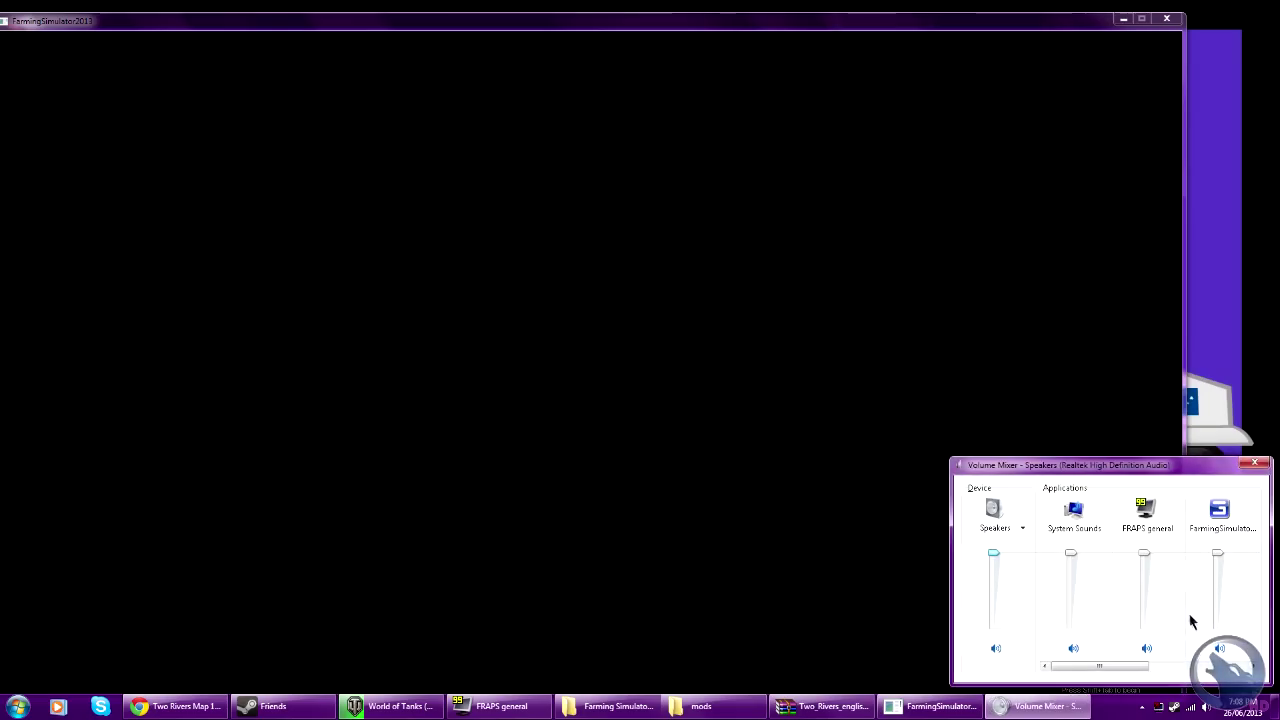
drag(1219, 560, 1219, 614)
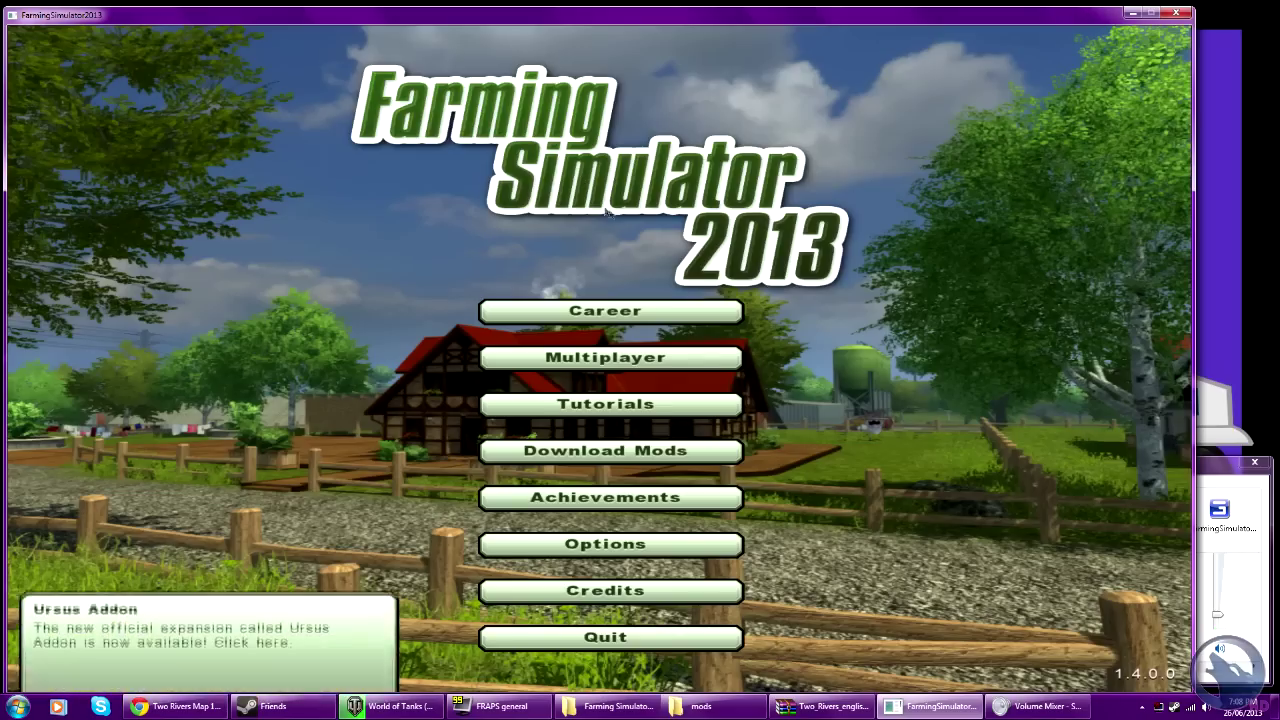
Start a new Easy career in empty Savegame 2 and pick the Two Rivers Map LS13.
click(620, 316)
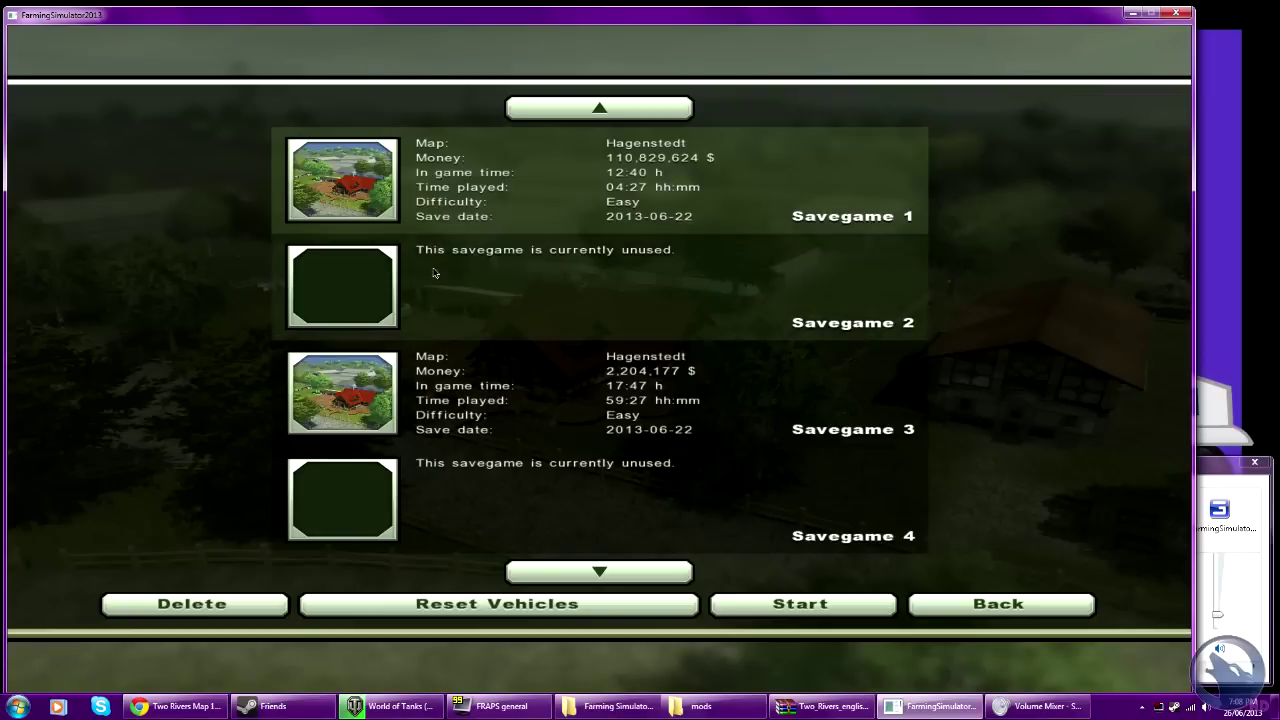
click(472, 309)
click(368, 276)
scroll(537, 352, down, 4)
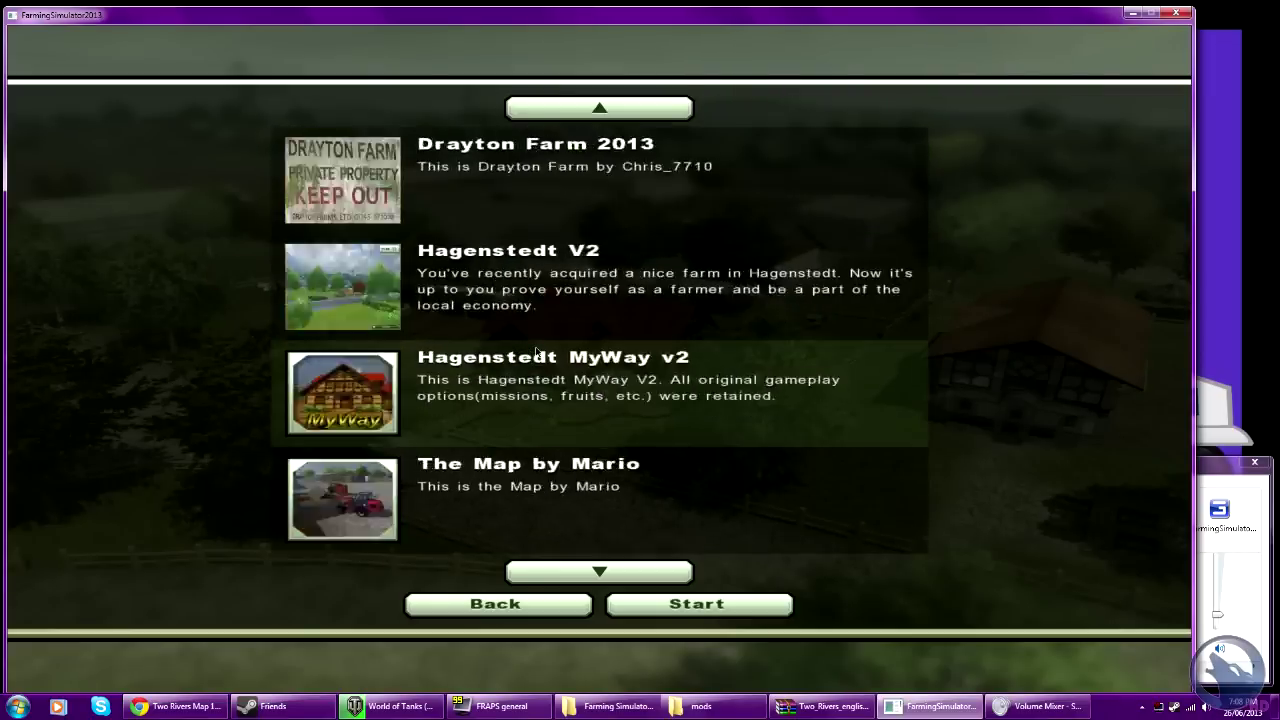
scroll(537, 352, down, 4)
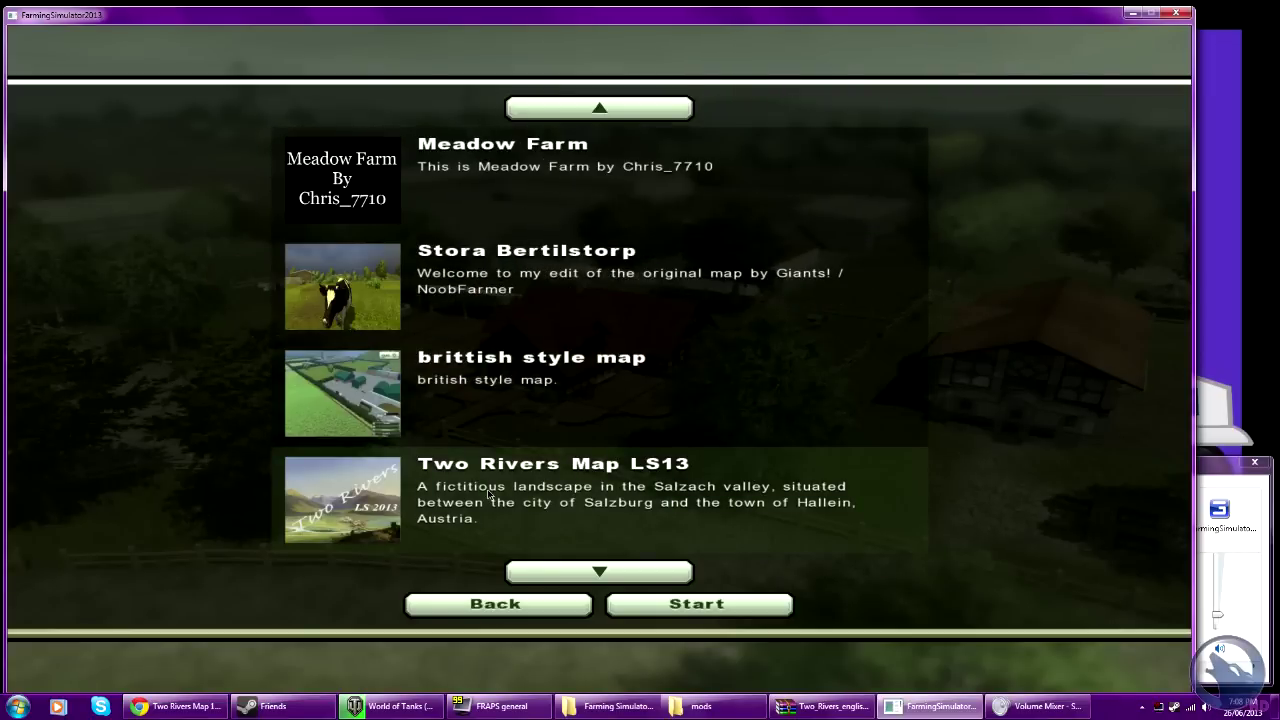
click(489, 496)
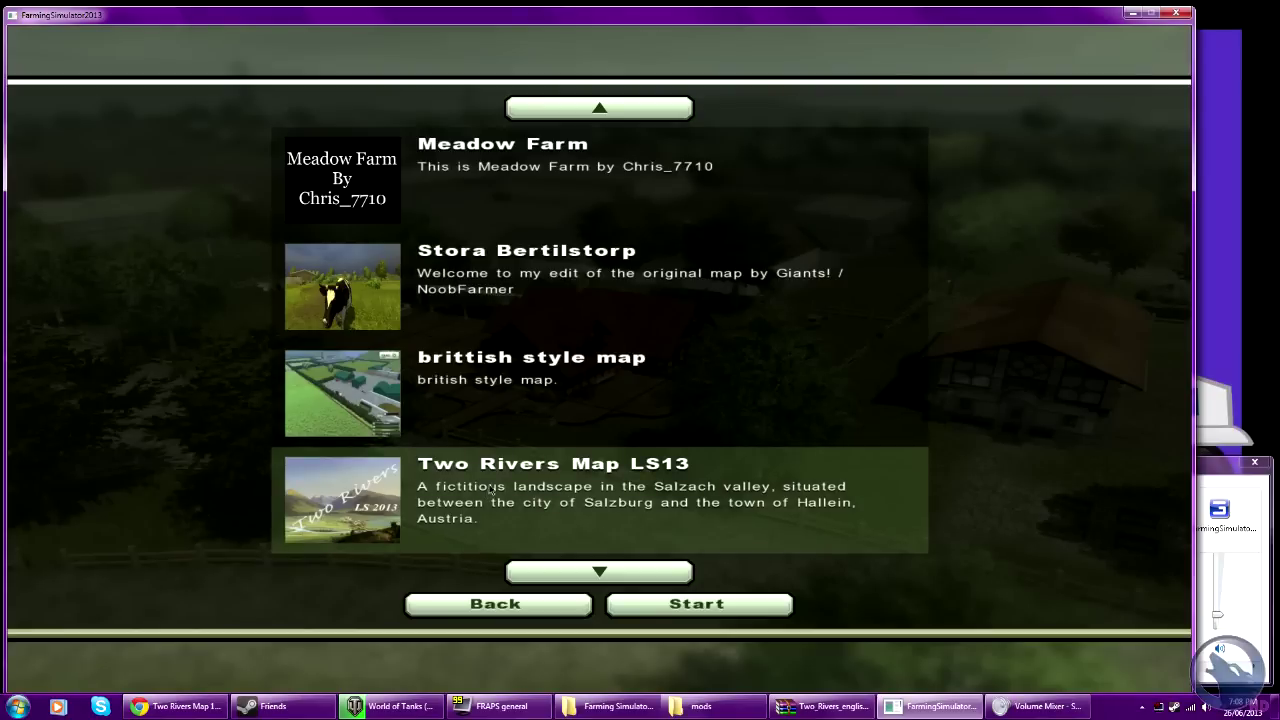
Look through the map list, then back out through difficulty and savegames to the main menu.
scroll(456, 481, up, 6)
scroll(456, 481, up, 4)
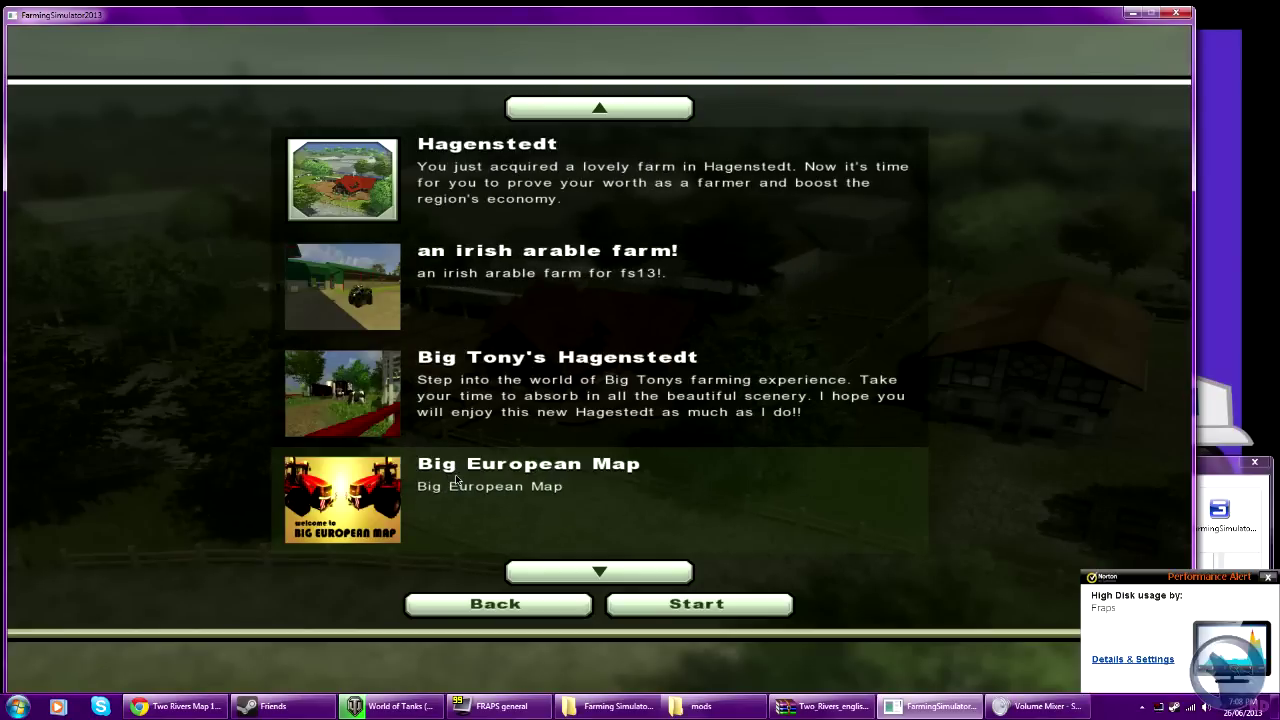
scroll(456, 481, down, 5)
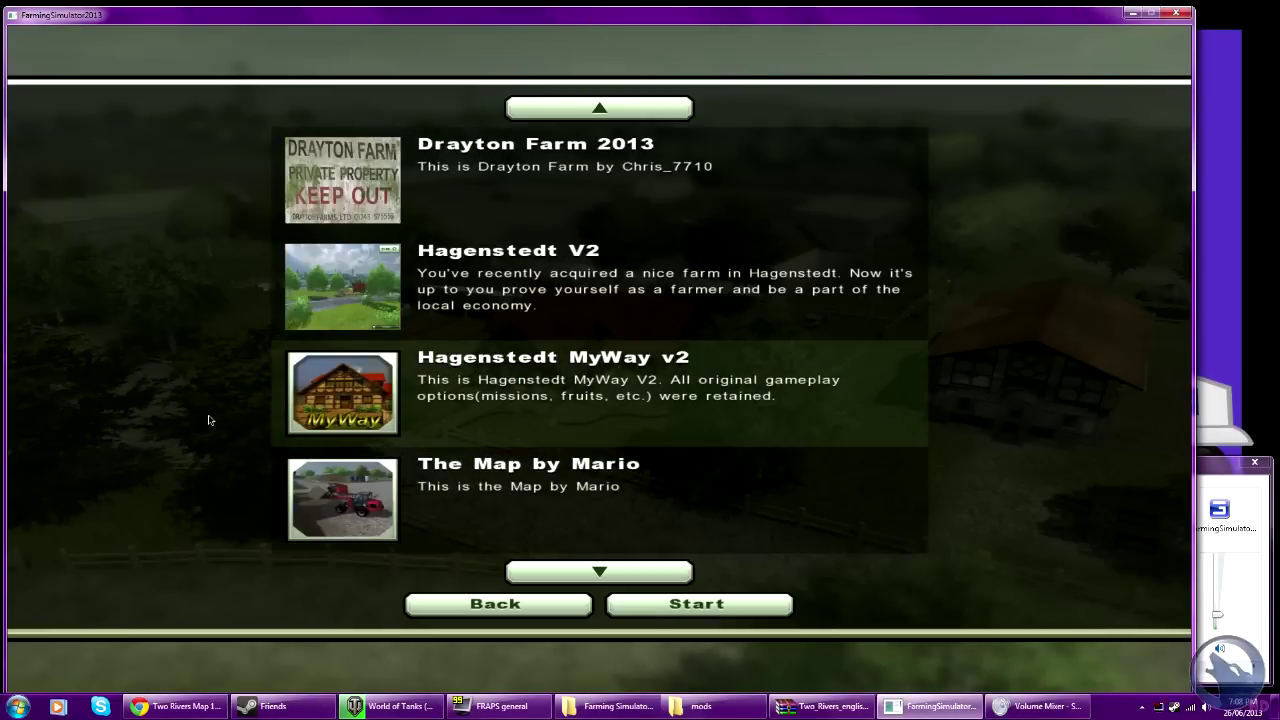
scroll(780, 355, up, 5)
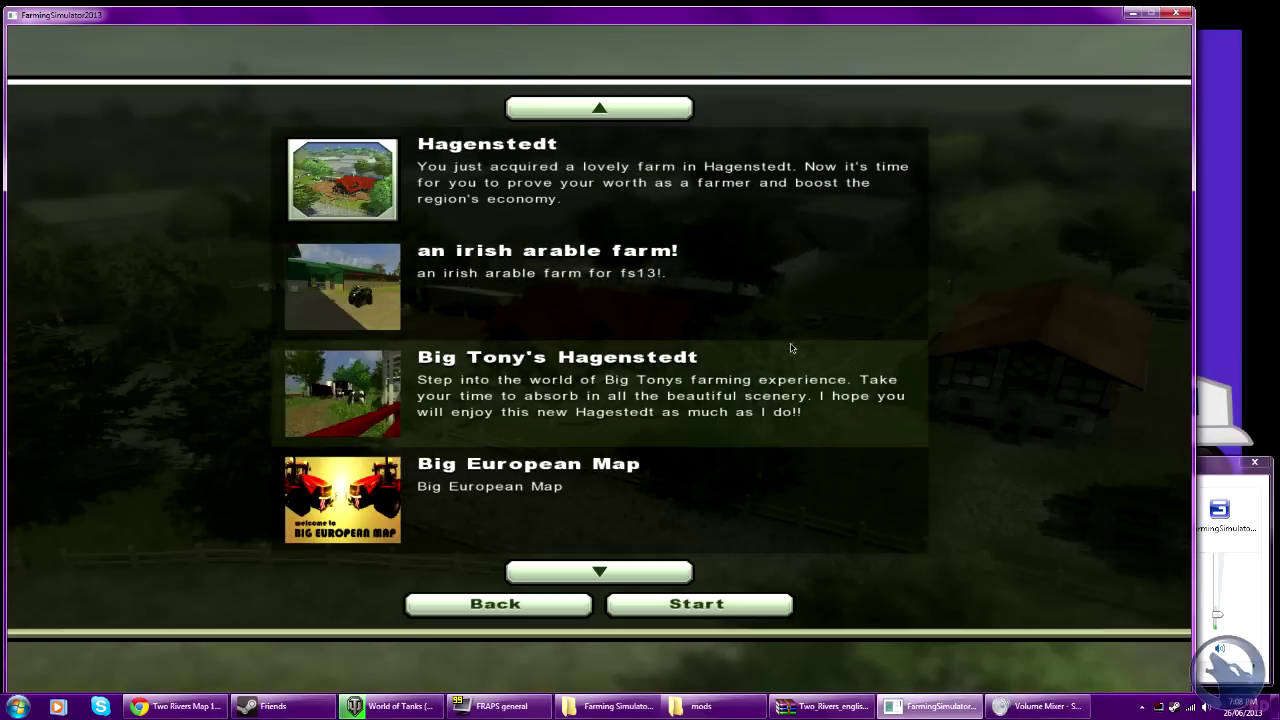
click(498, 603)
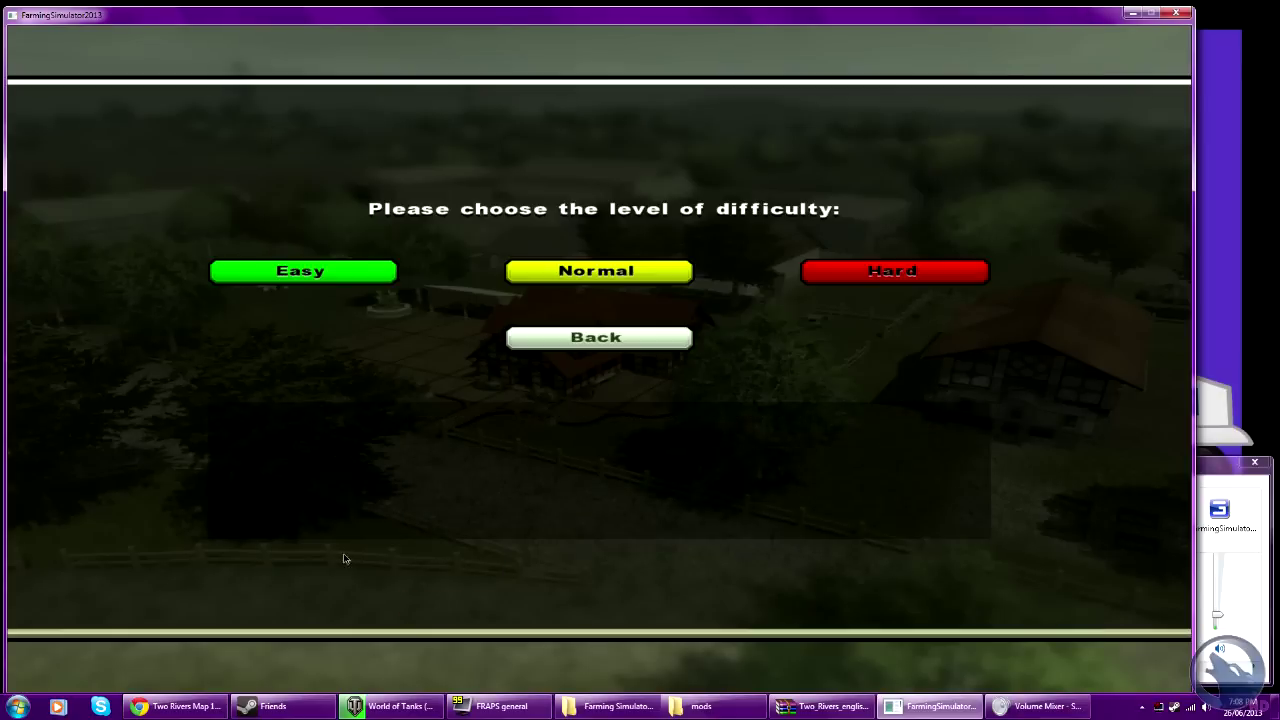
click(598, 342)
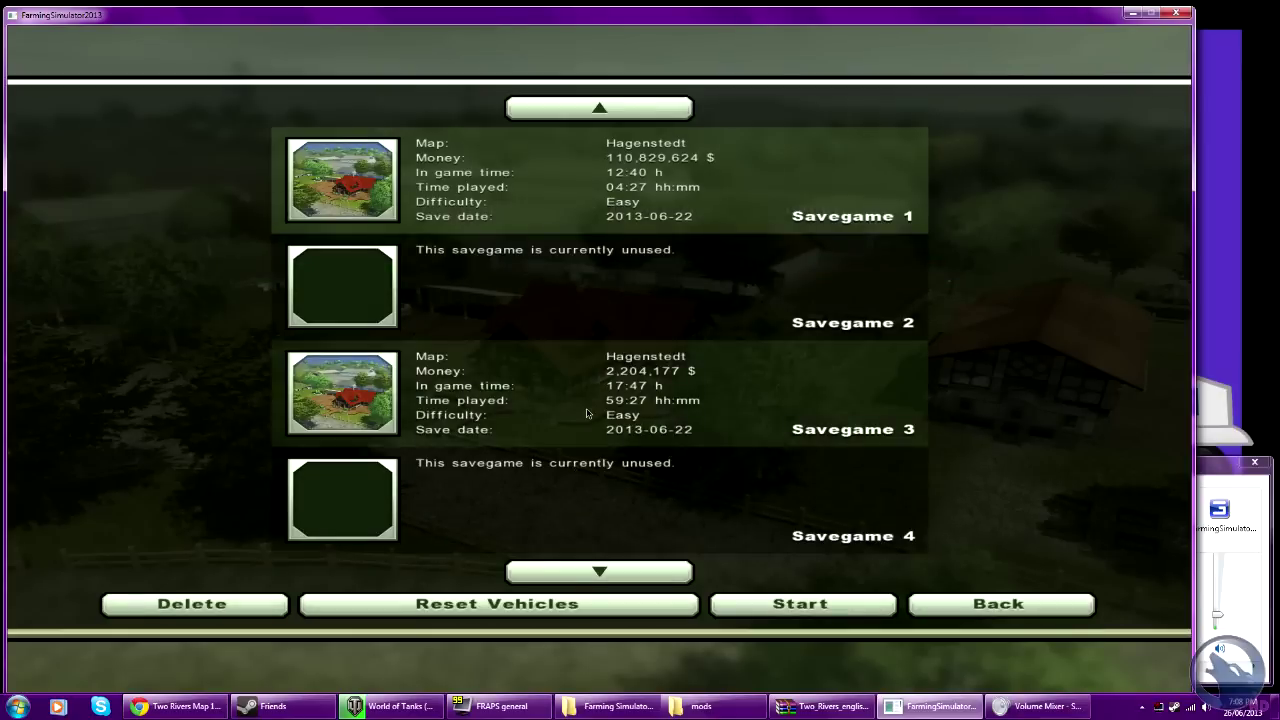
click(1020, 602)
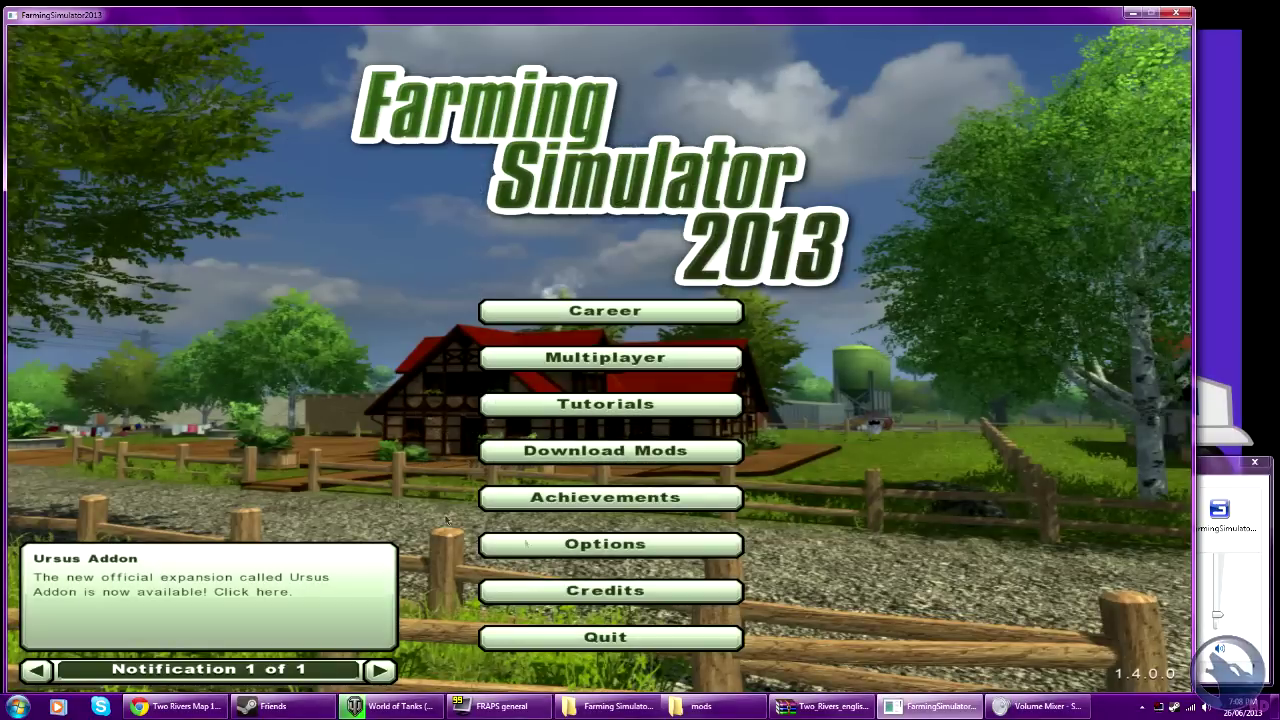
click(647, 550)
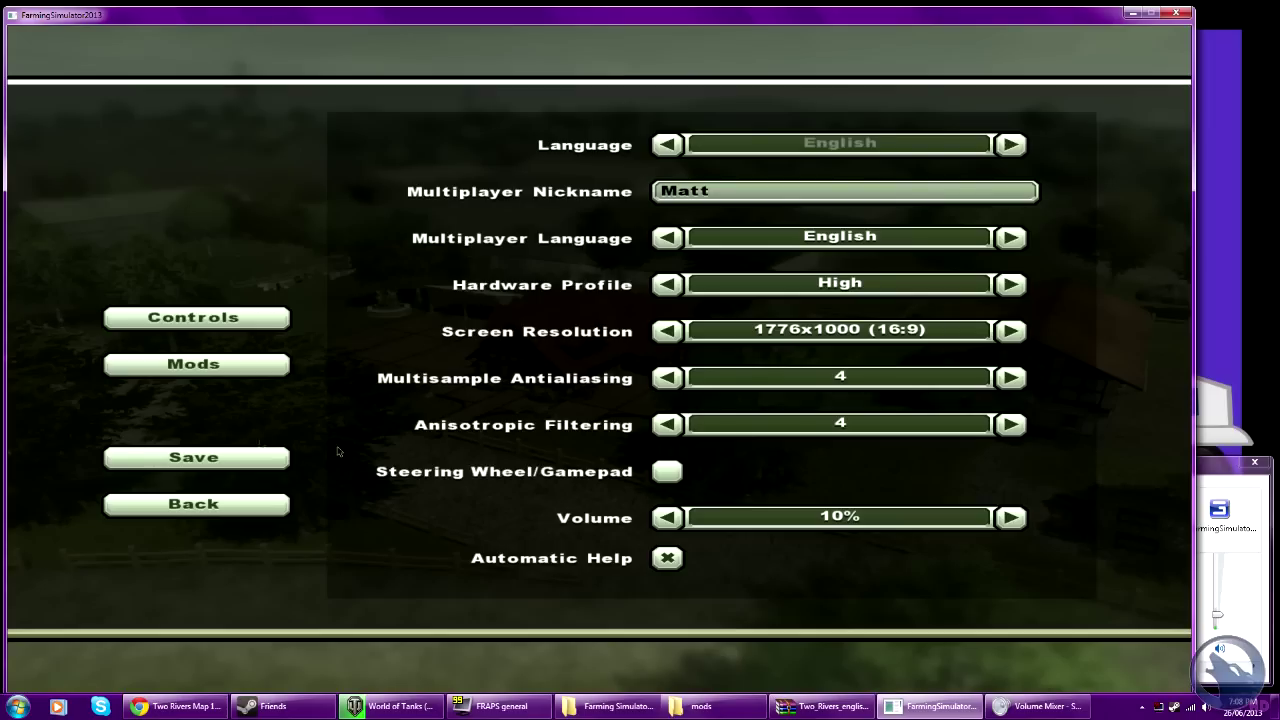
click(283, 366)
scroll(303, 280, down, 4)
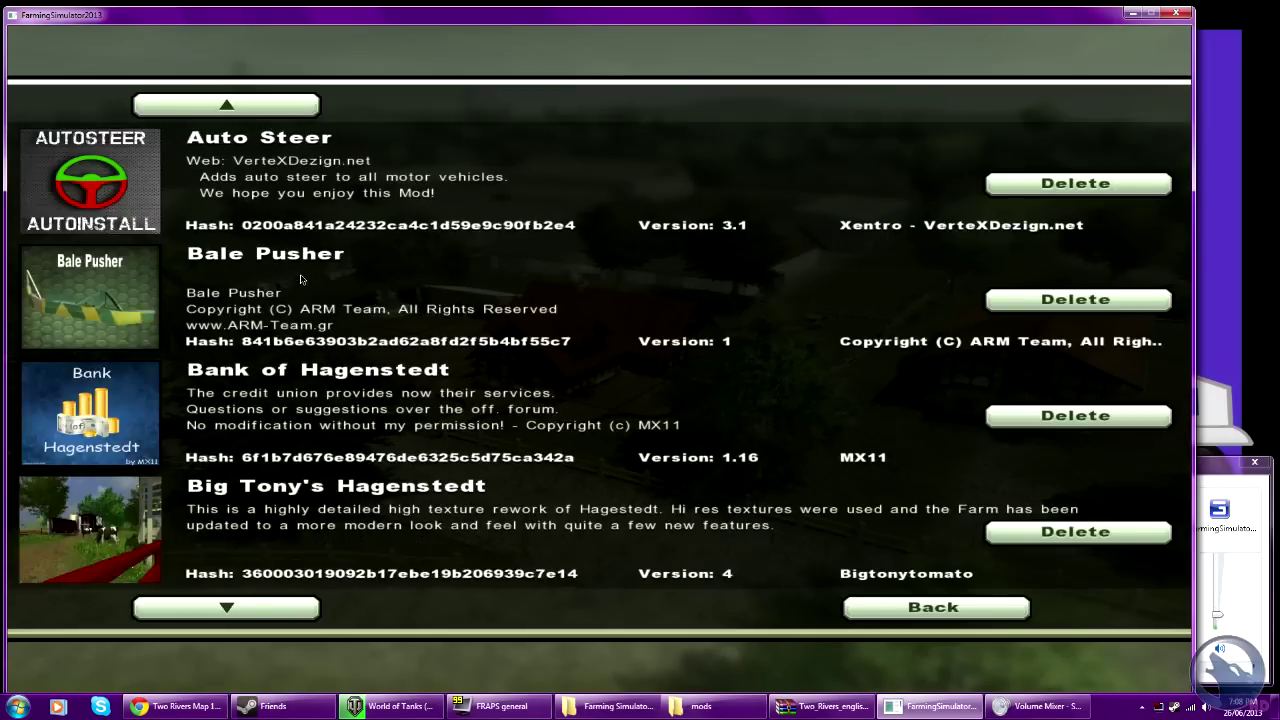
scroll(118, 378, down, 1)
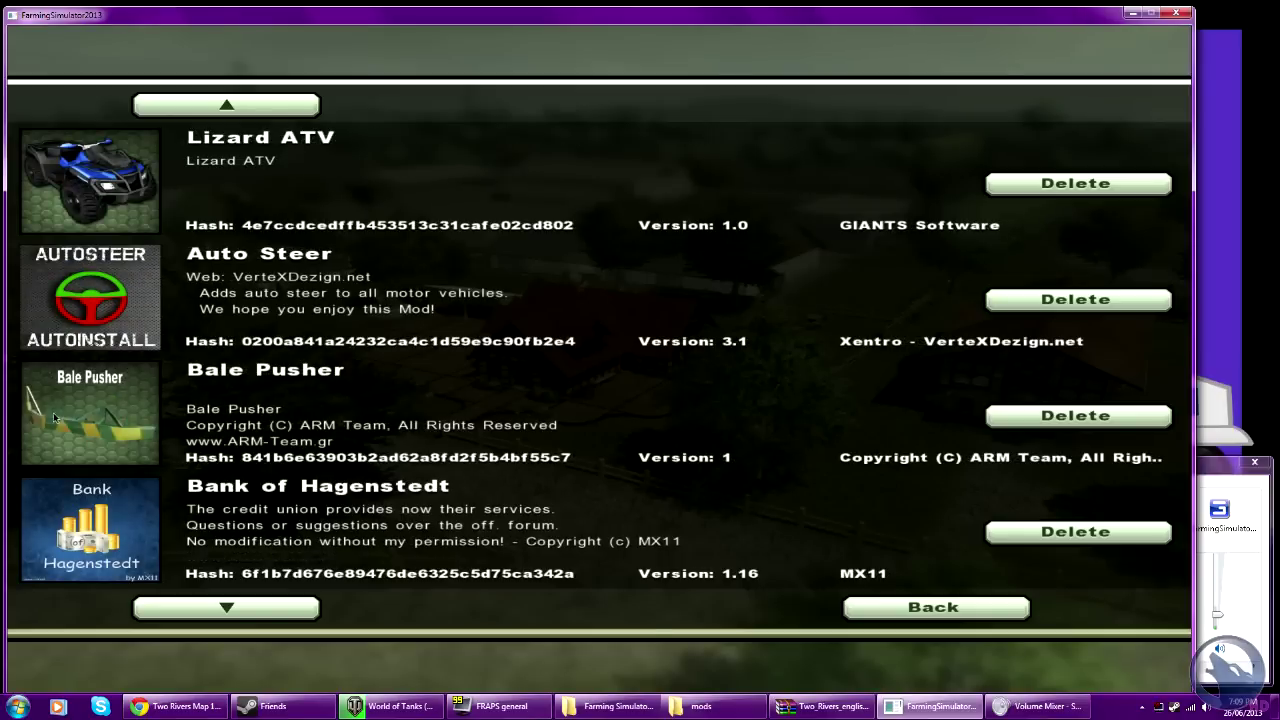
scroll(225, 412, down, 2)
scroll(222, 411, down, 2)
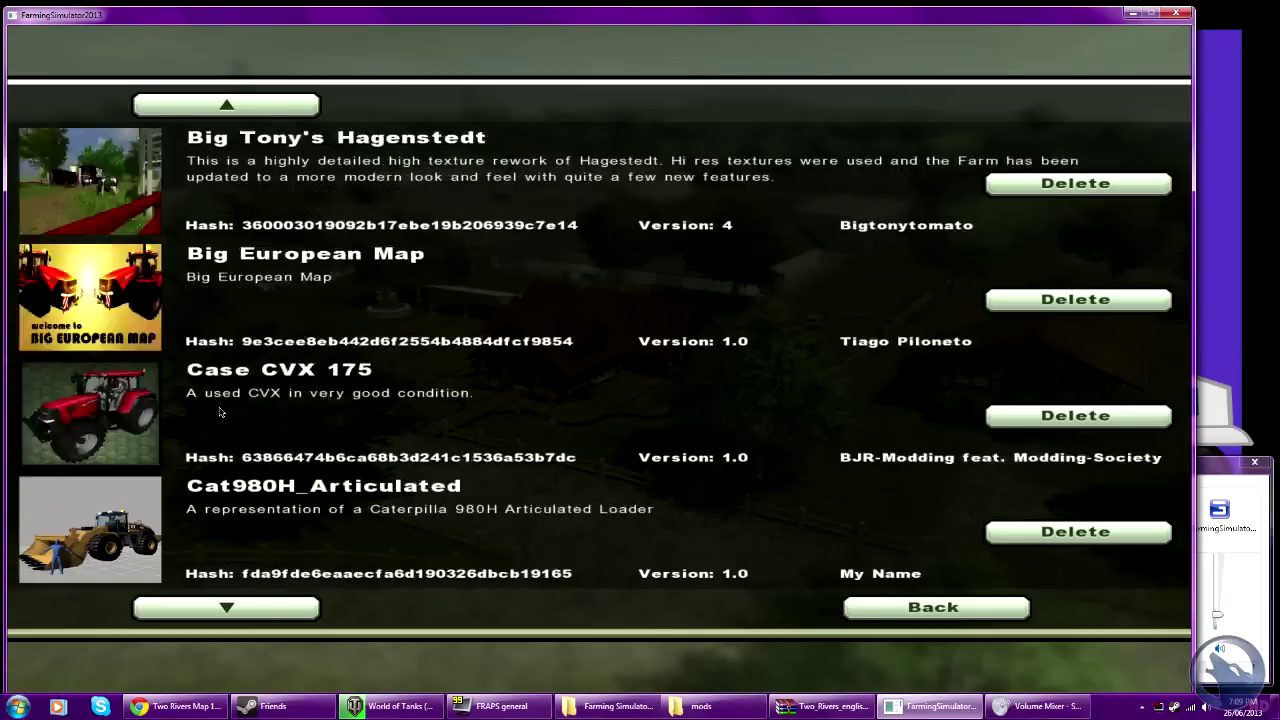
scroll(220, 411, down, 3)
scroll(220, 411, down, 6)
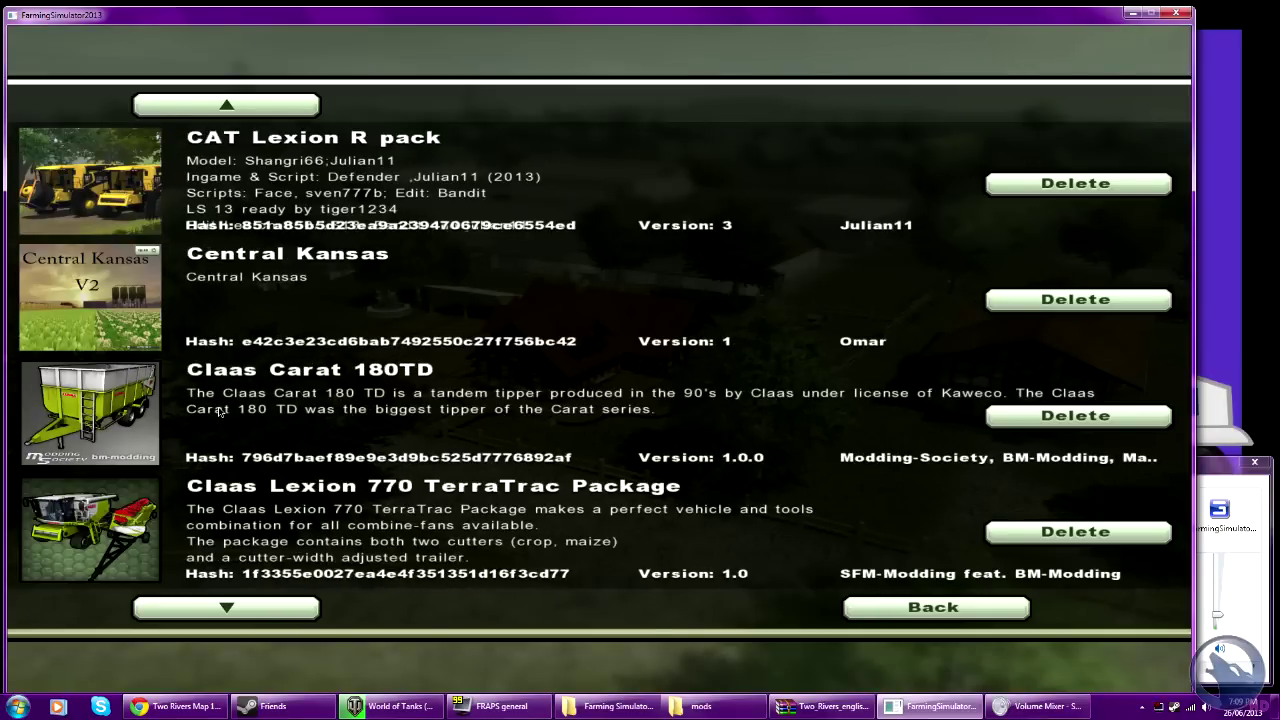
scroll(220, 411, down, 10)
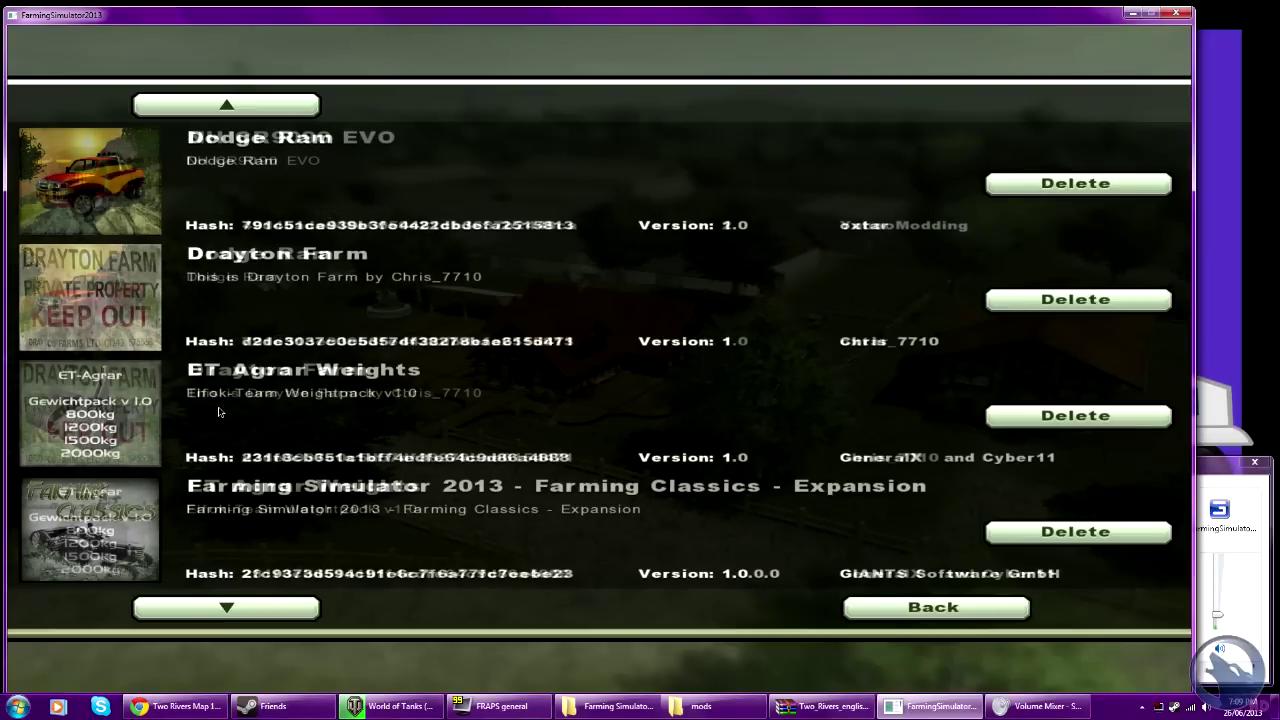
scroll(220, 411, down, 2)
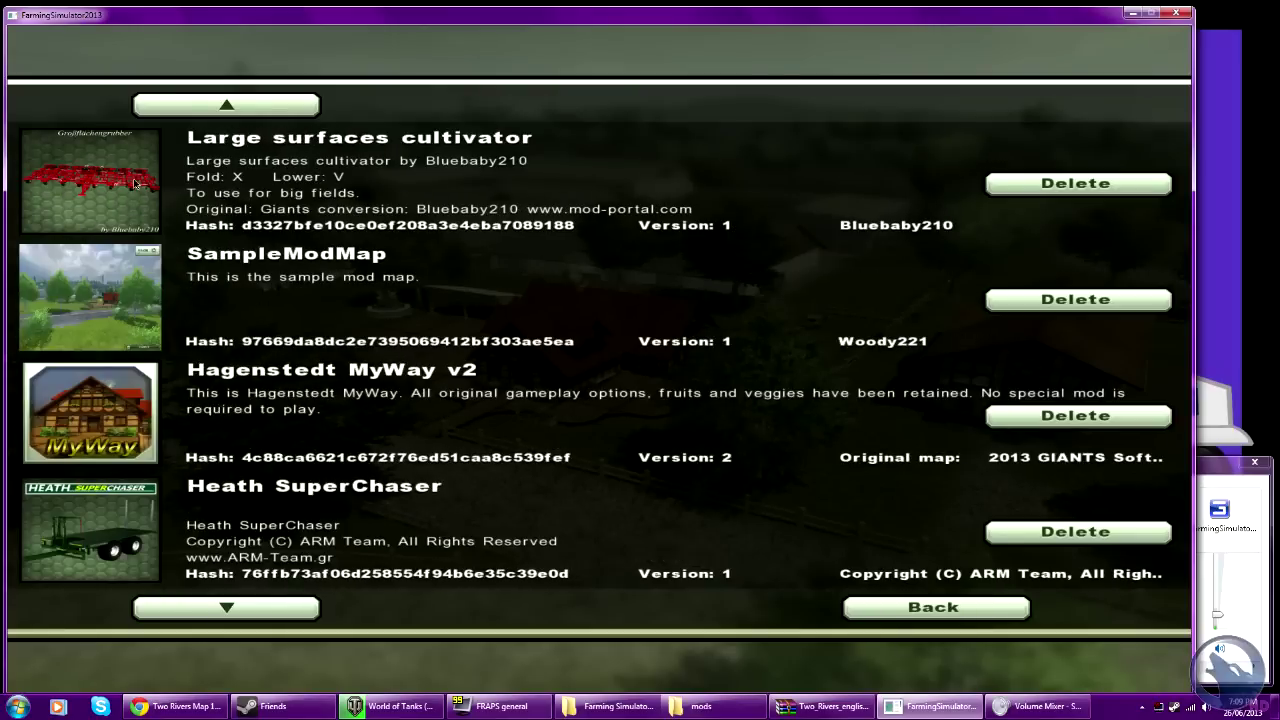
scroll(174, 247, down, 7)
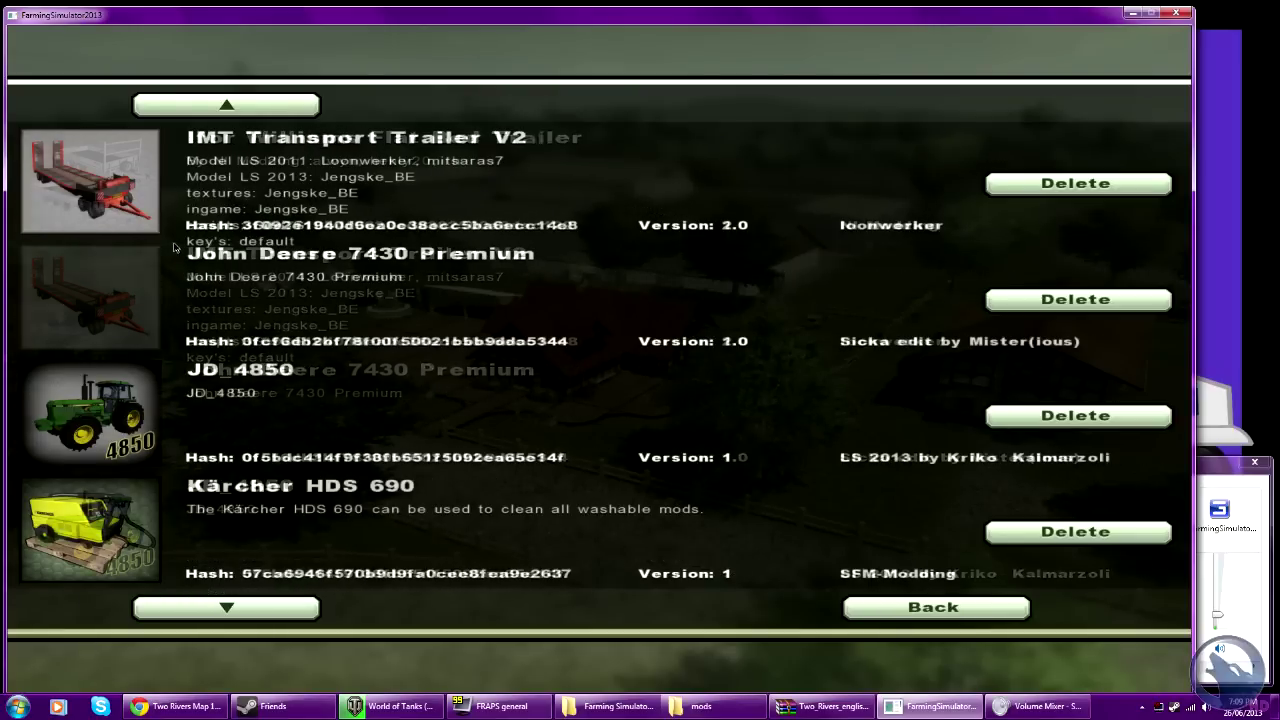
scroll(174, 247, down, 3)
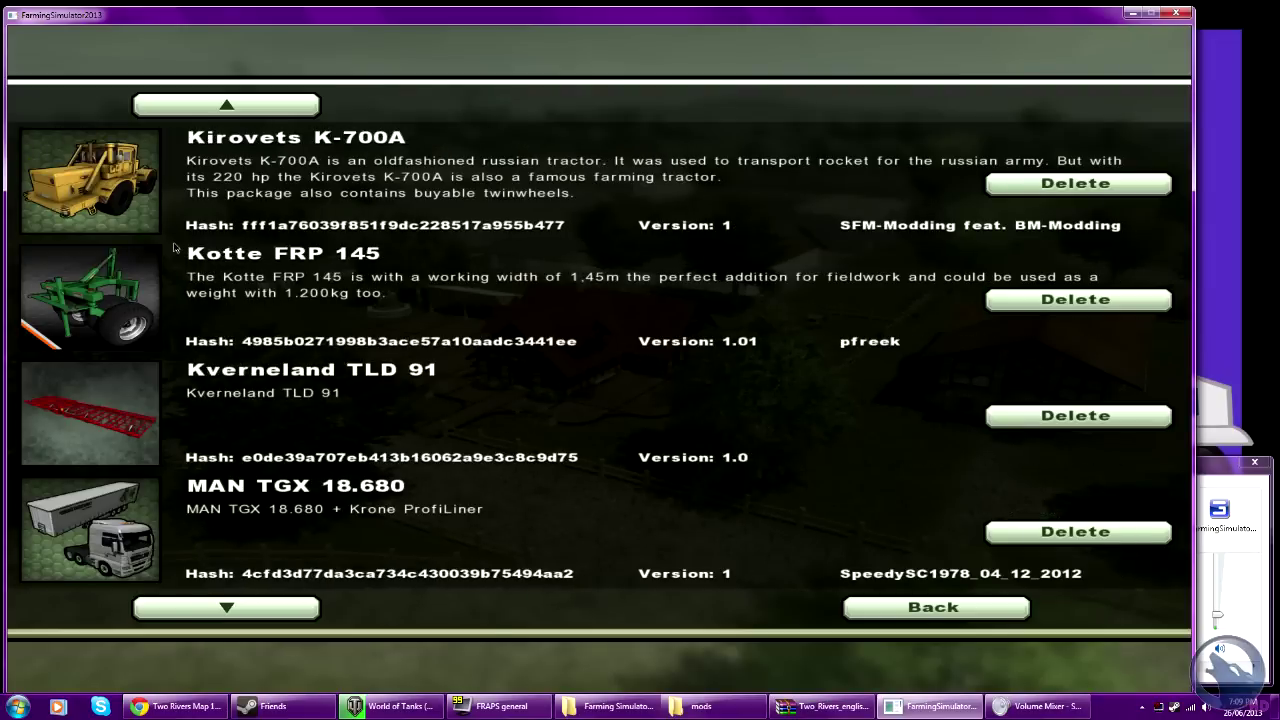
scroll(174, 247, down, 9)
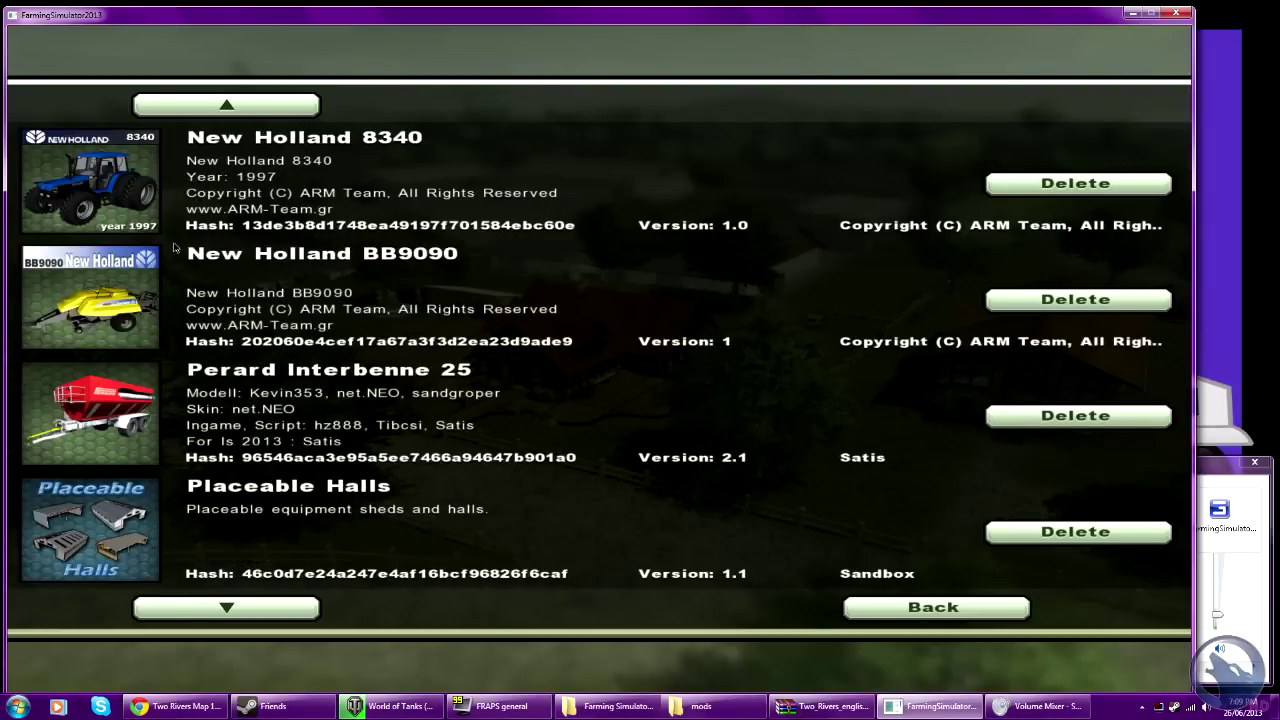
scroll(174, 247, down, 6)
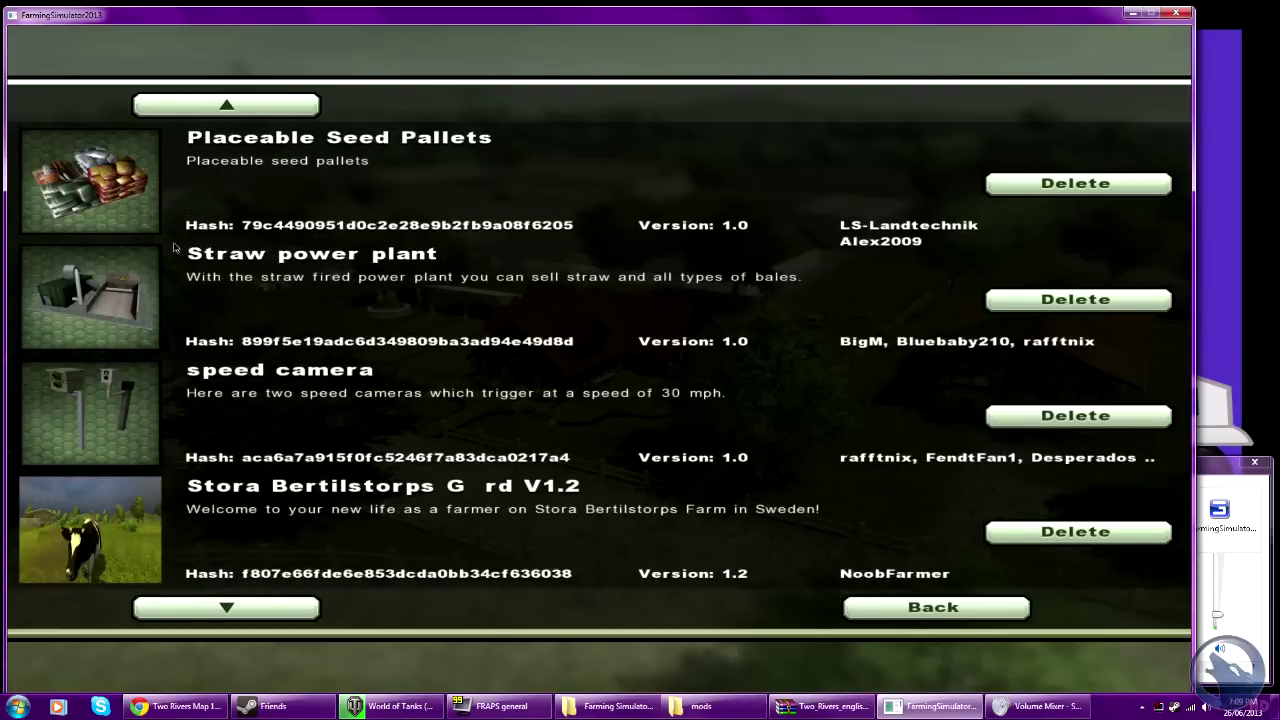
scroll(175, 247, down, 5)
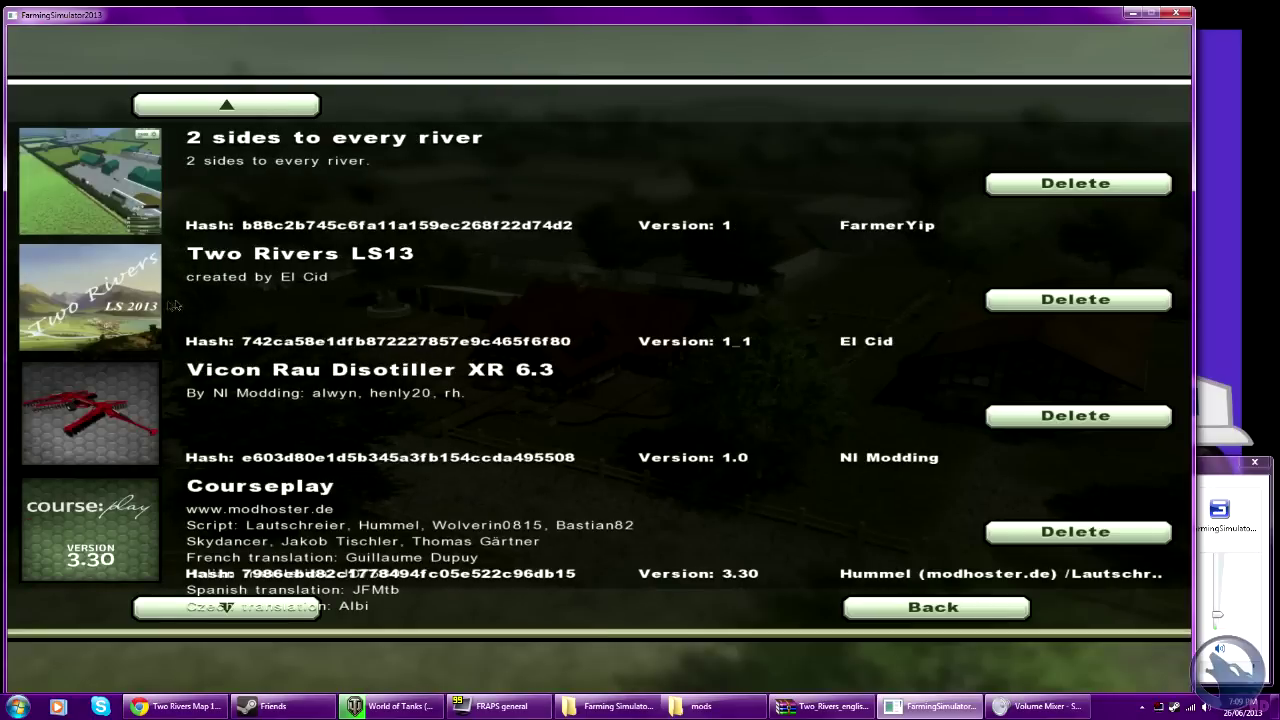
scroll(232, 326, down, 1)
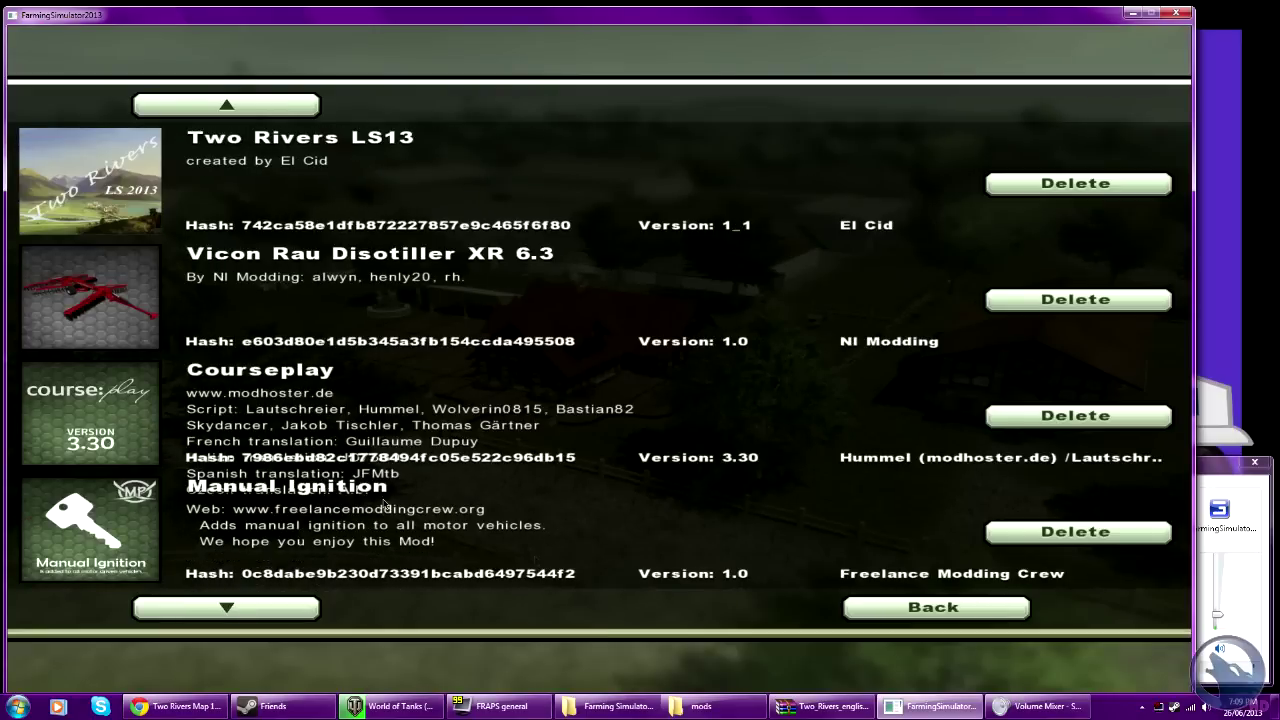
click(934, 607)
click(205, 507)
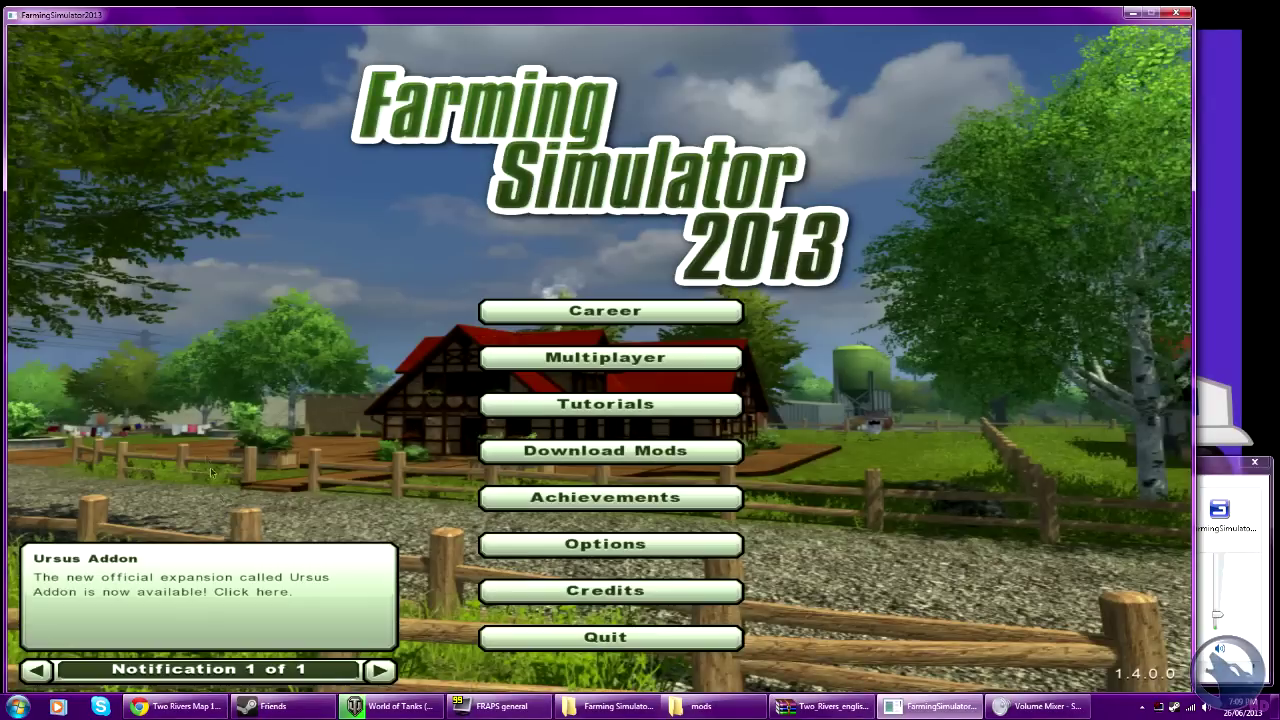
Open Career, choose empty Savegame 2 on Easy, and load the Two Rivers Map LS13.
click(592, 316)
double_click(372, 293)
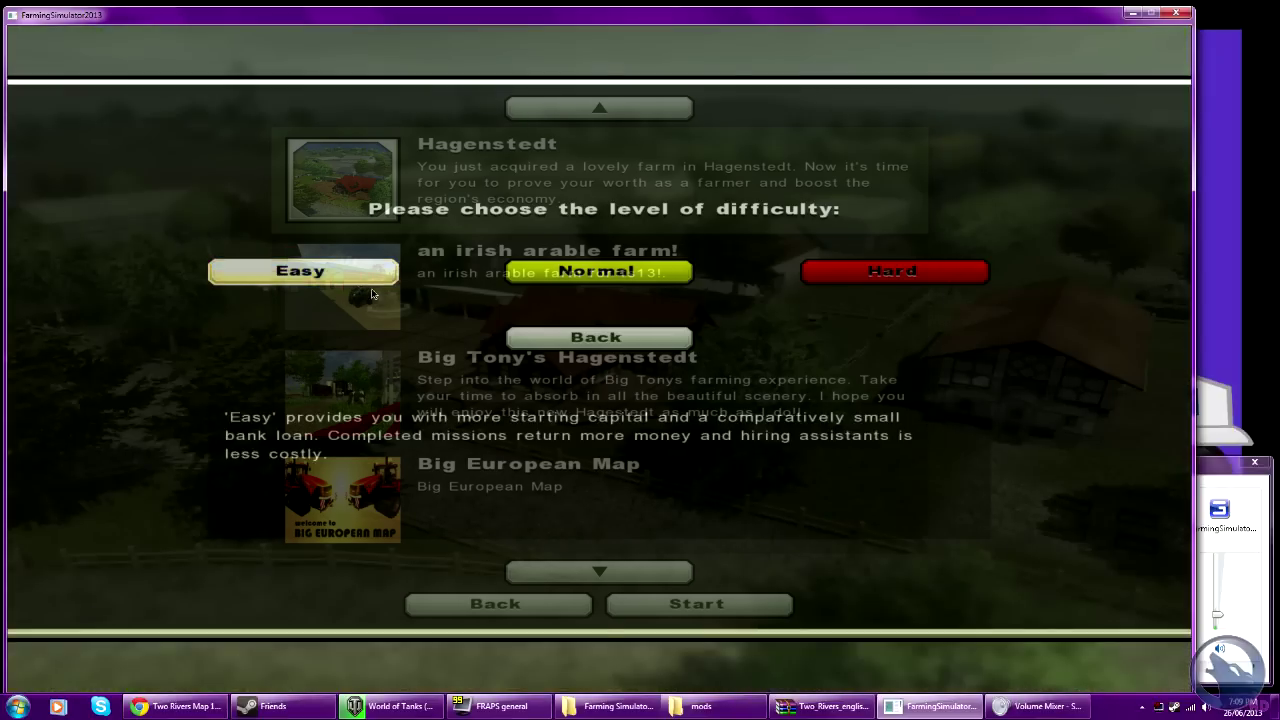
click(372, 278)
scroll(372, 480, down, 12)
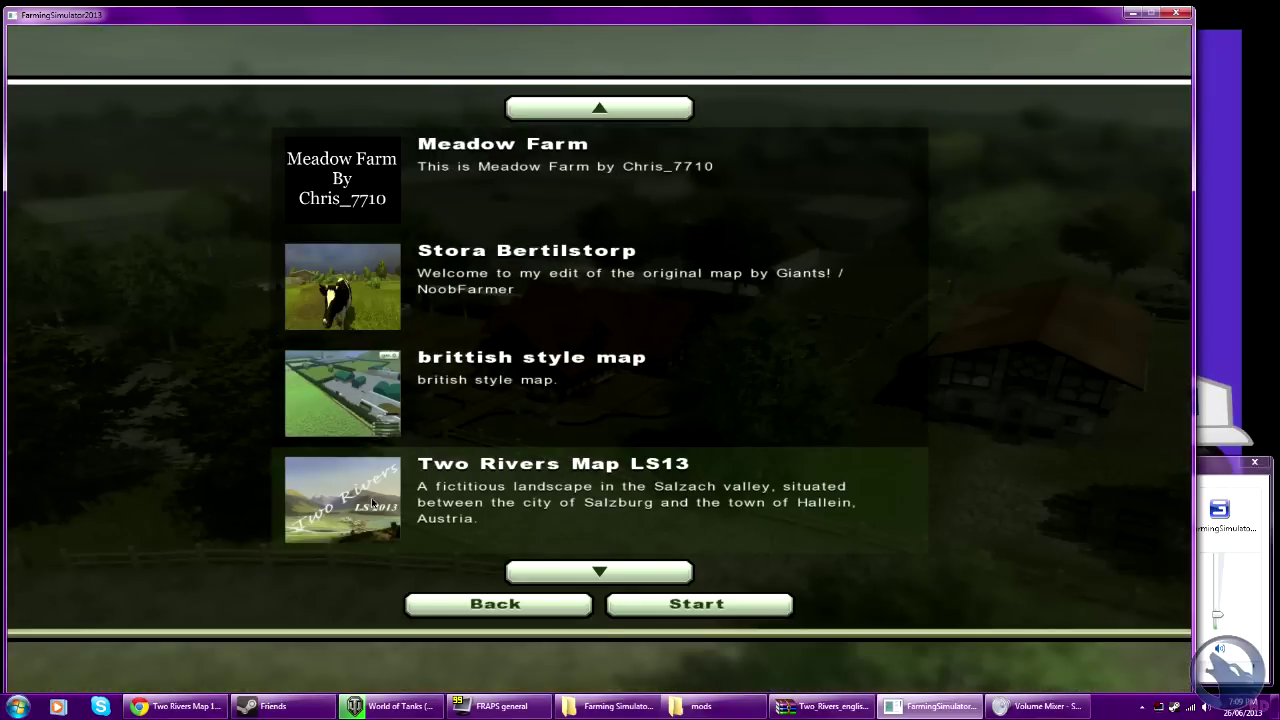
click(365, 509)
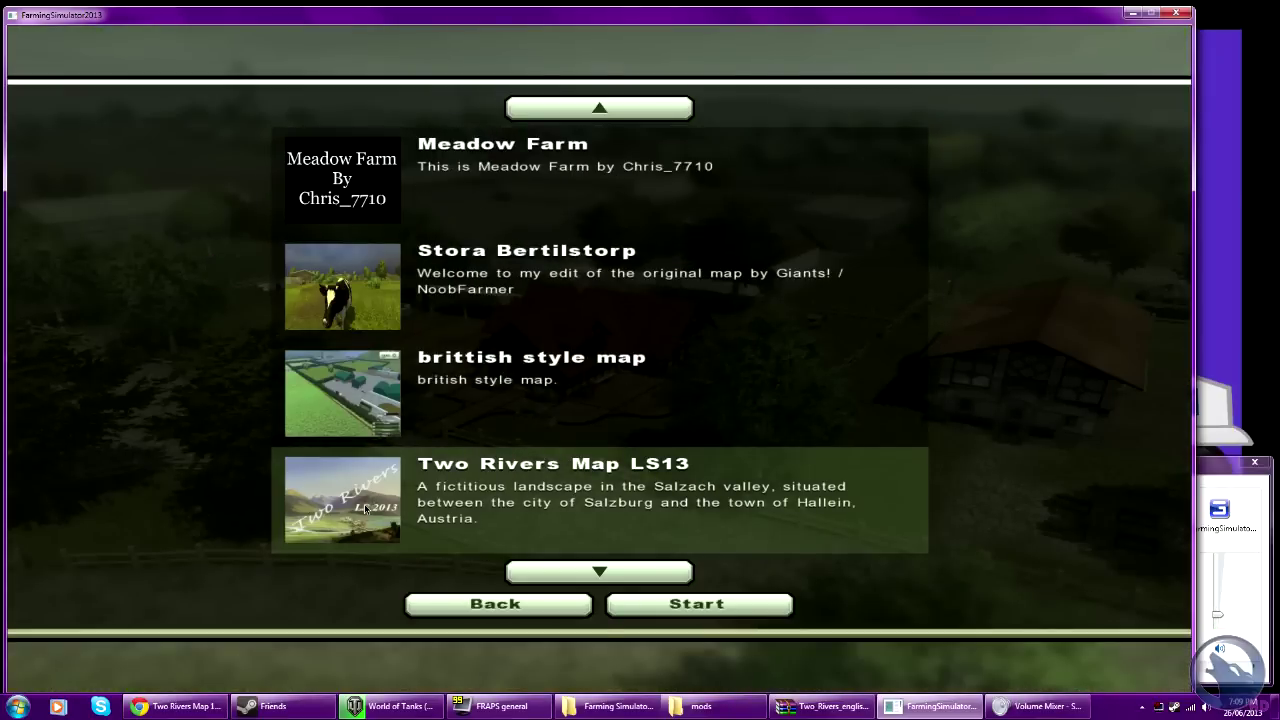
double_click(365, 509)
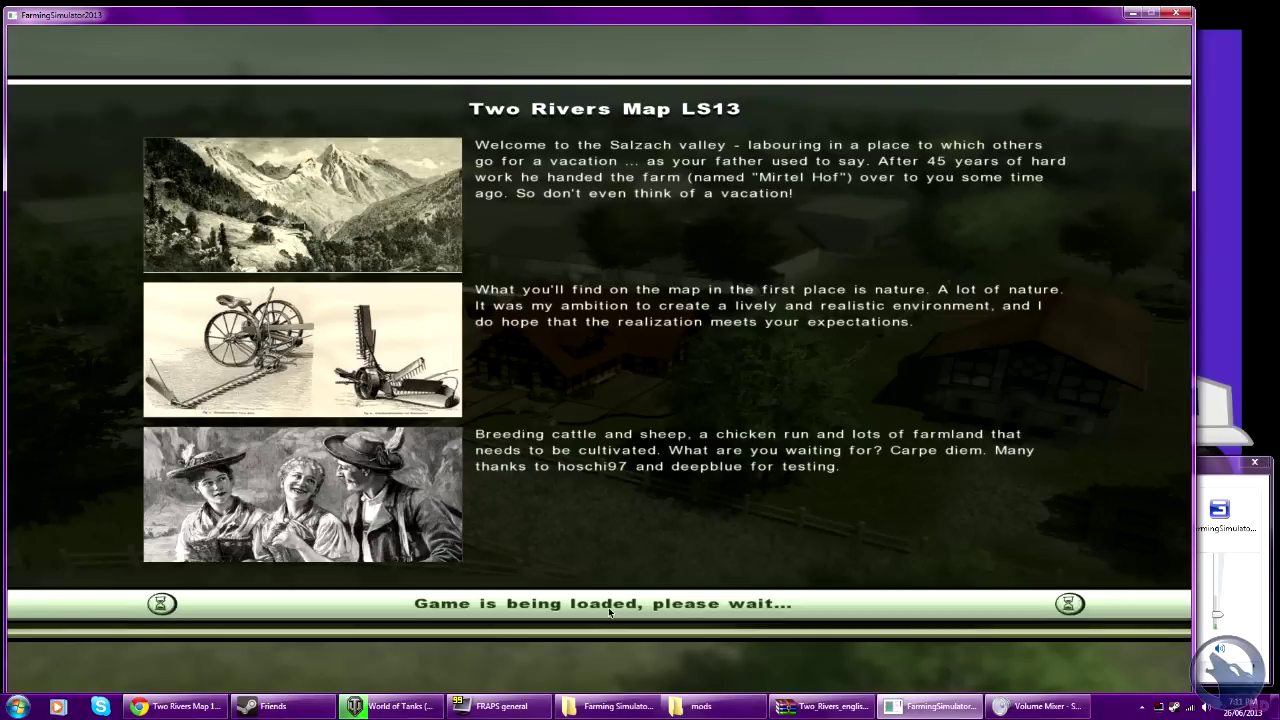
Start playing the loaded map and set the shop listing to Mods by Machine Type.
click(609, 605)
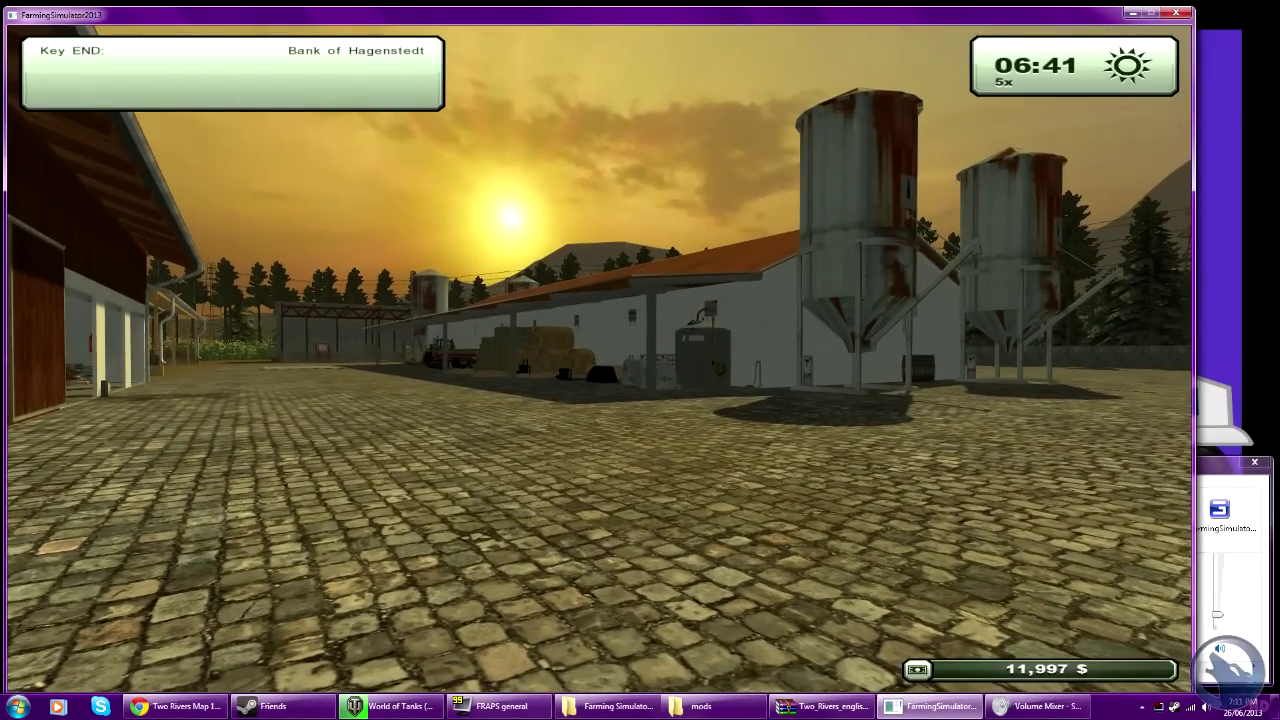
key(p)
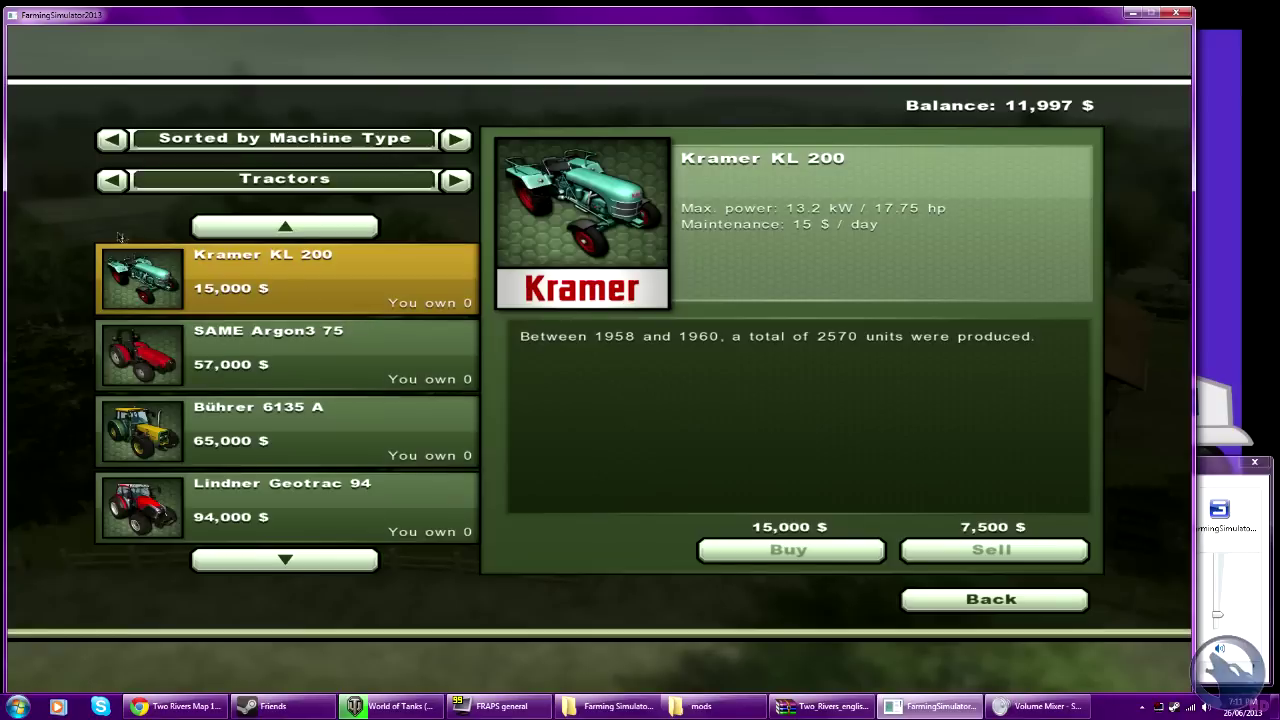
click(110, 179)
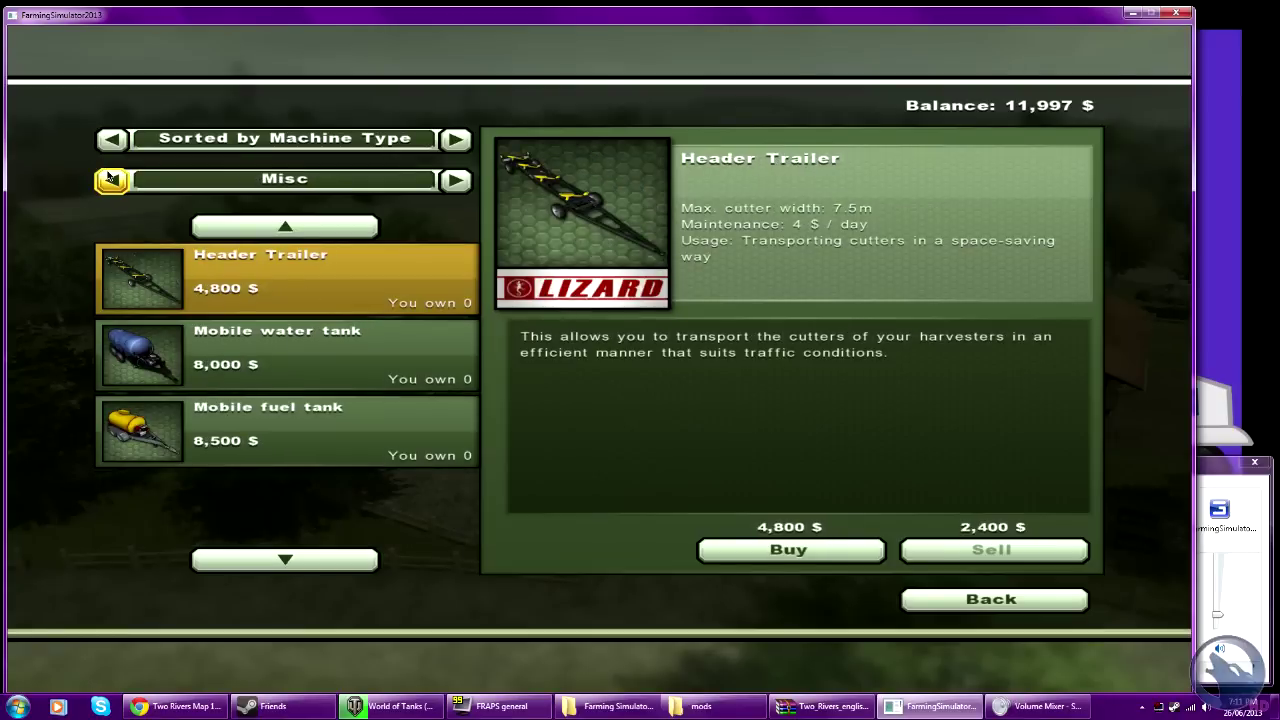
click(110, 178)
click(111, 138)
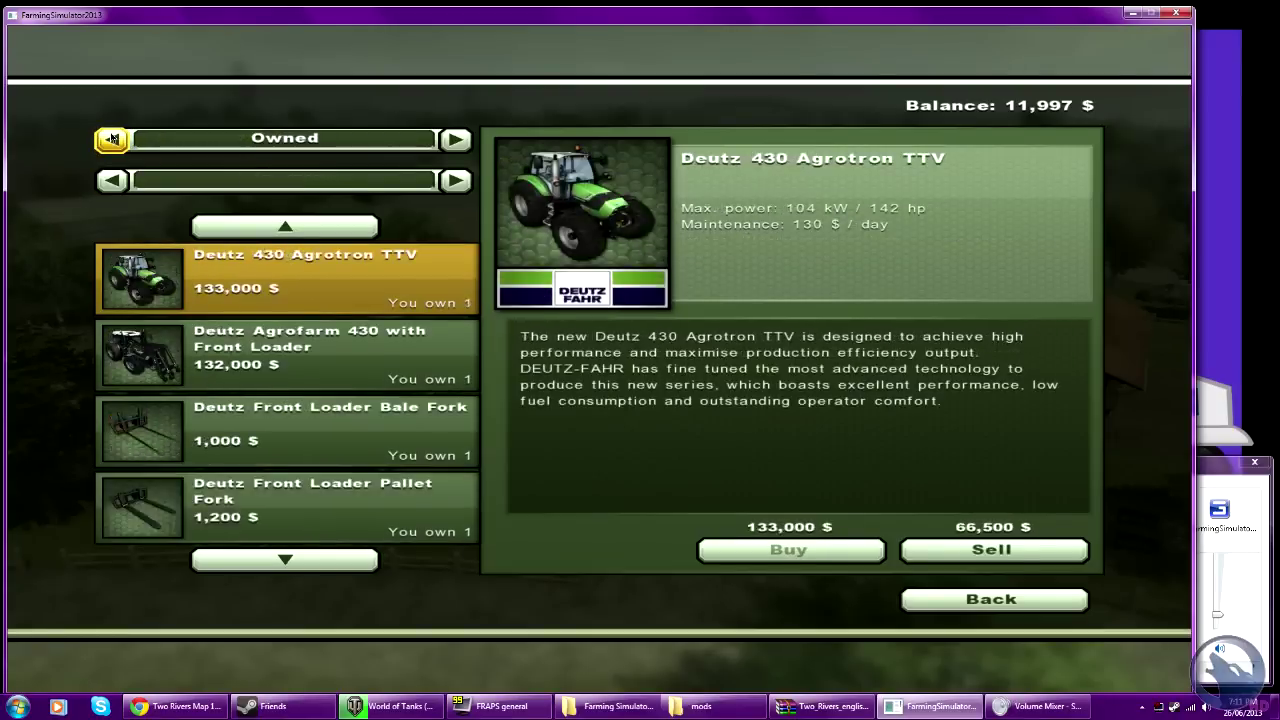
click(111, 138)
click(112, 139)
click(112, 139)
click(112, 139)
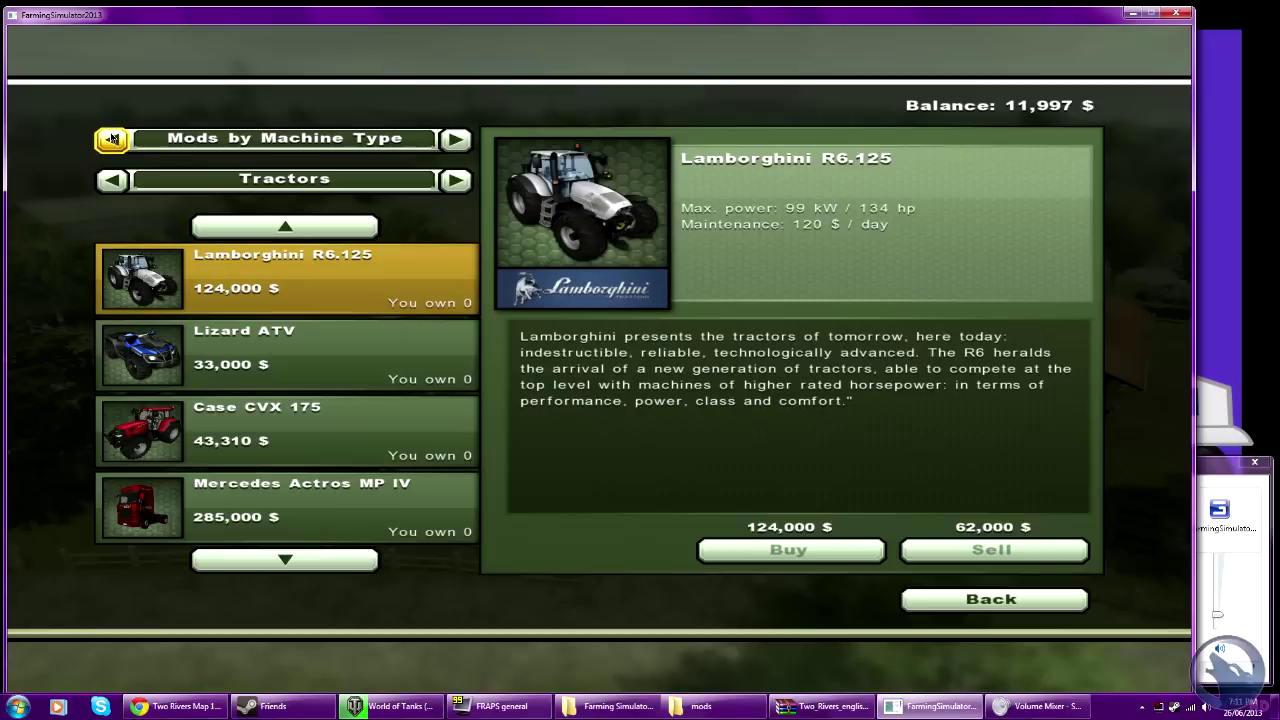
Buy the Kotte FRP 145 from the Misc category, leaving 9,497 $.
click(111, 179)
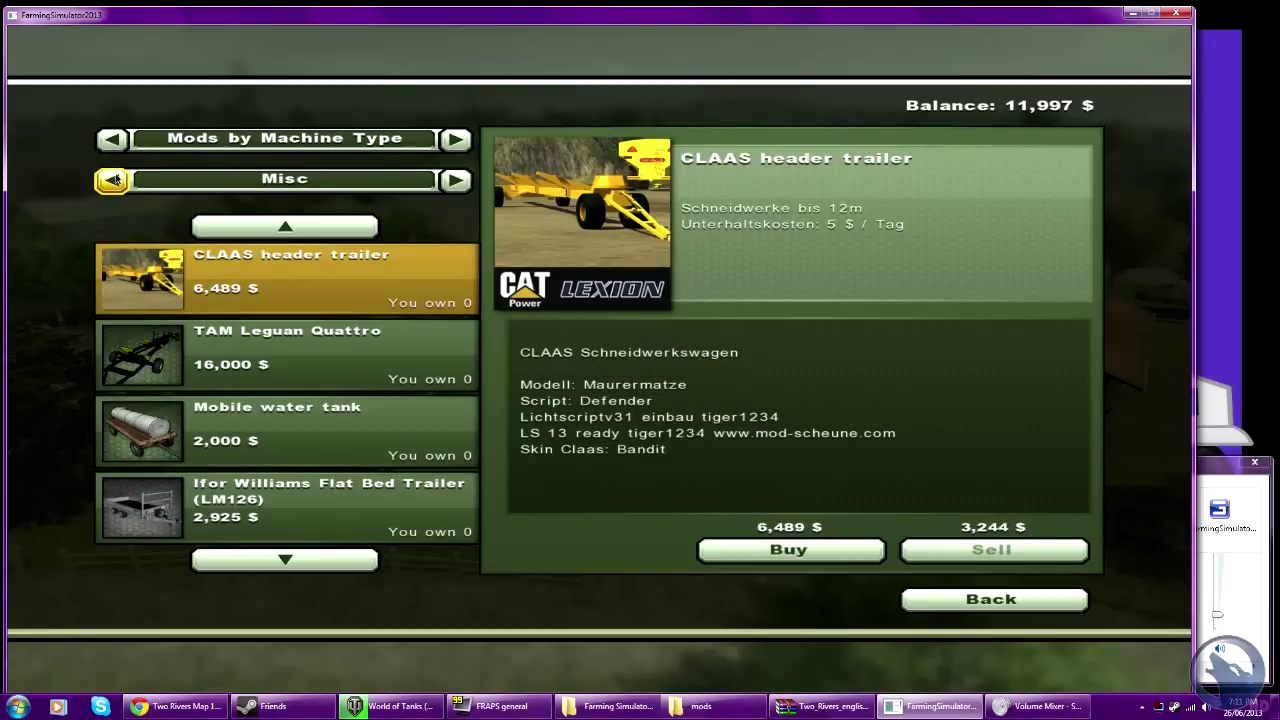
scroll(245, 467, down, 4)
click(245, 355)
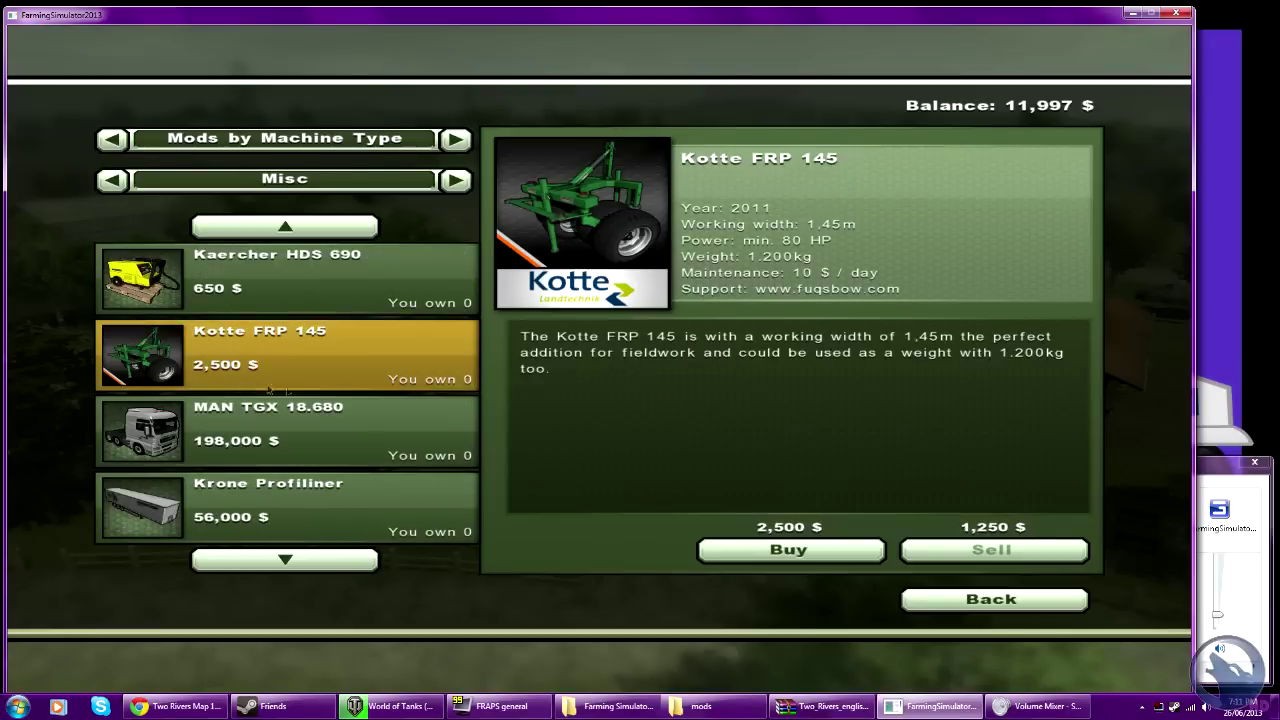
click(766, 549)
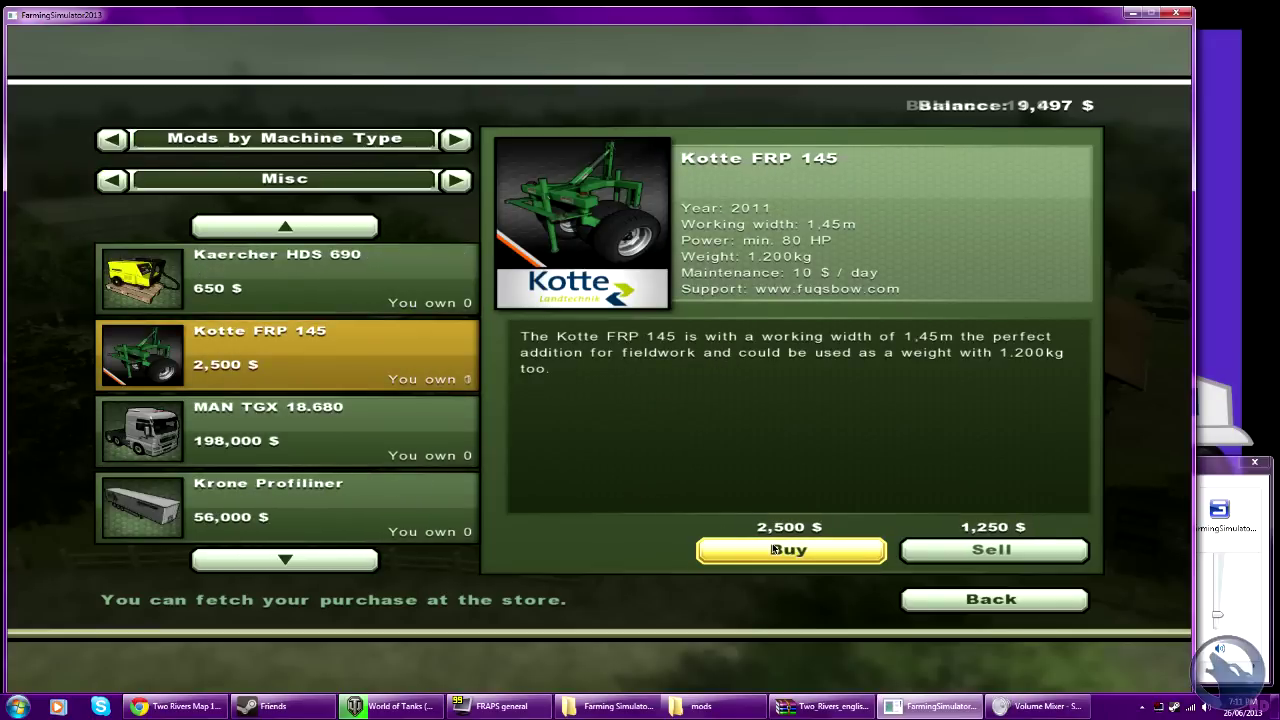
click(952, 600)
key(p)
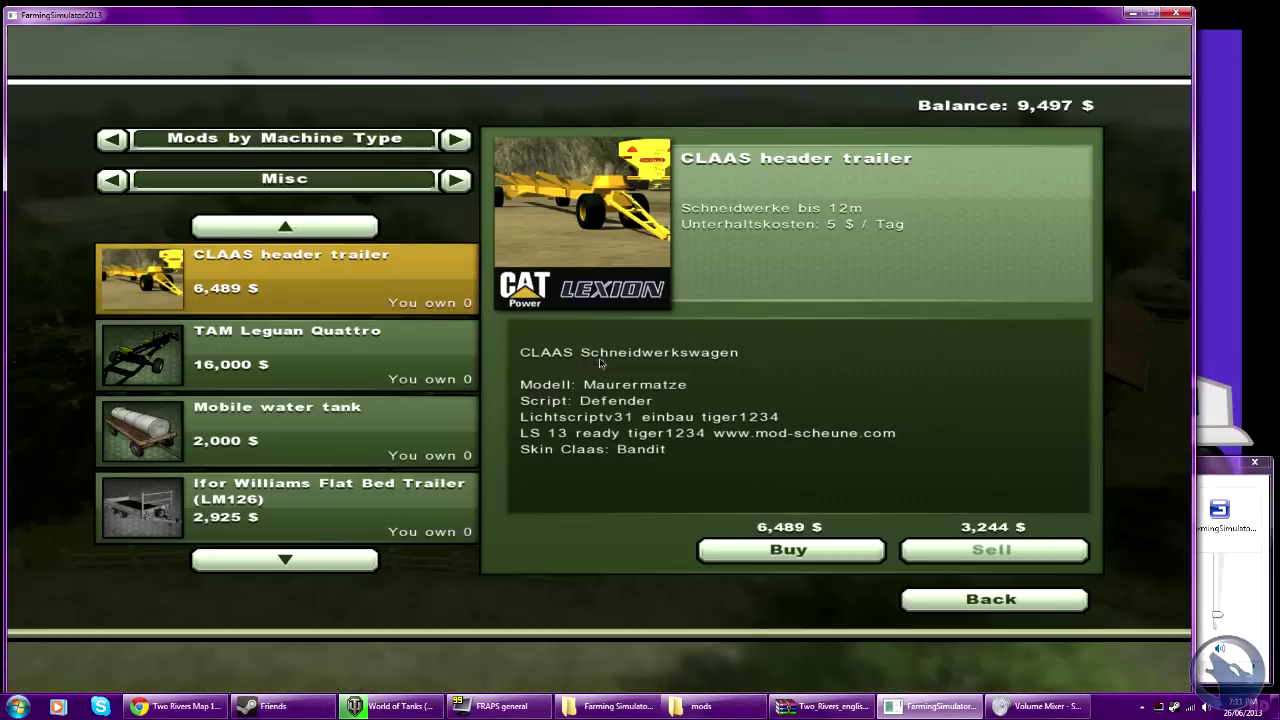
key(Escape)
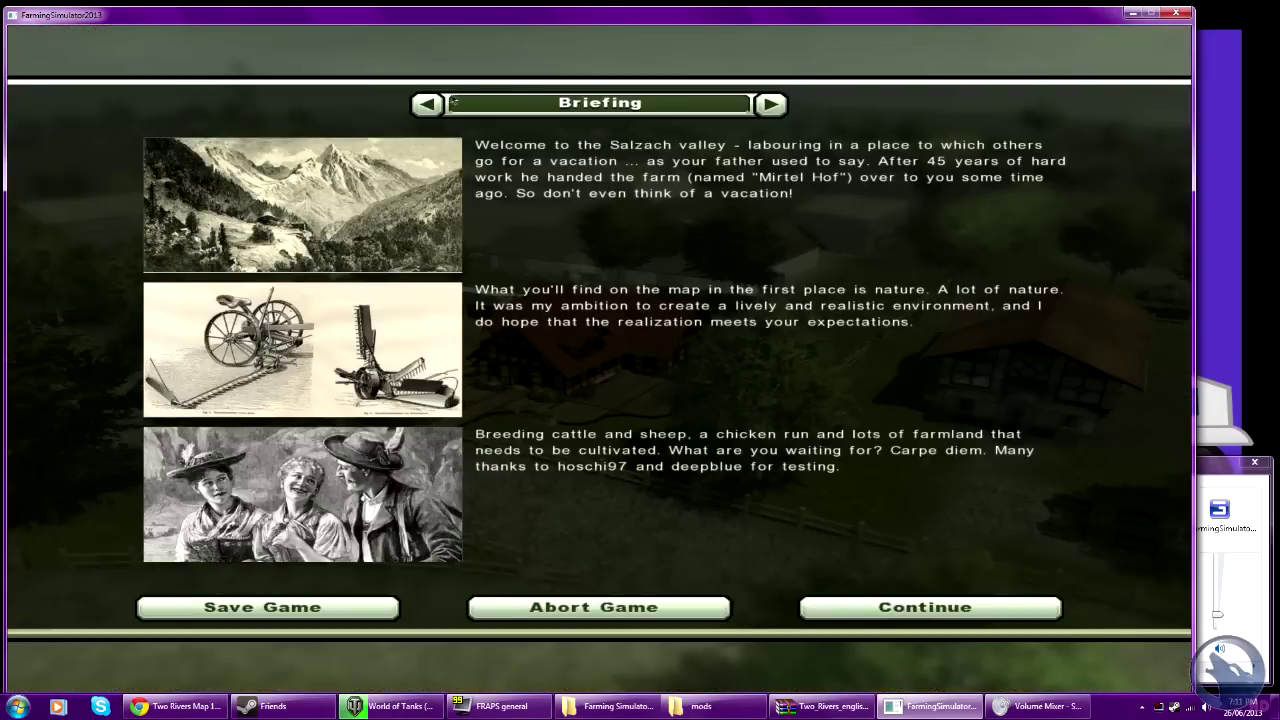
View the vehicle map with tools shown, resume, enter the Deutz-Fahr tractor and start its engine.
click(438, 104)
click(441, 104)
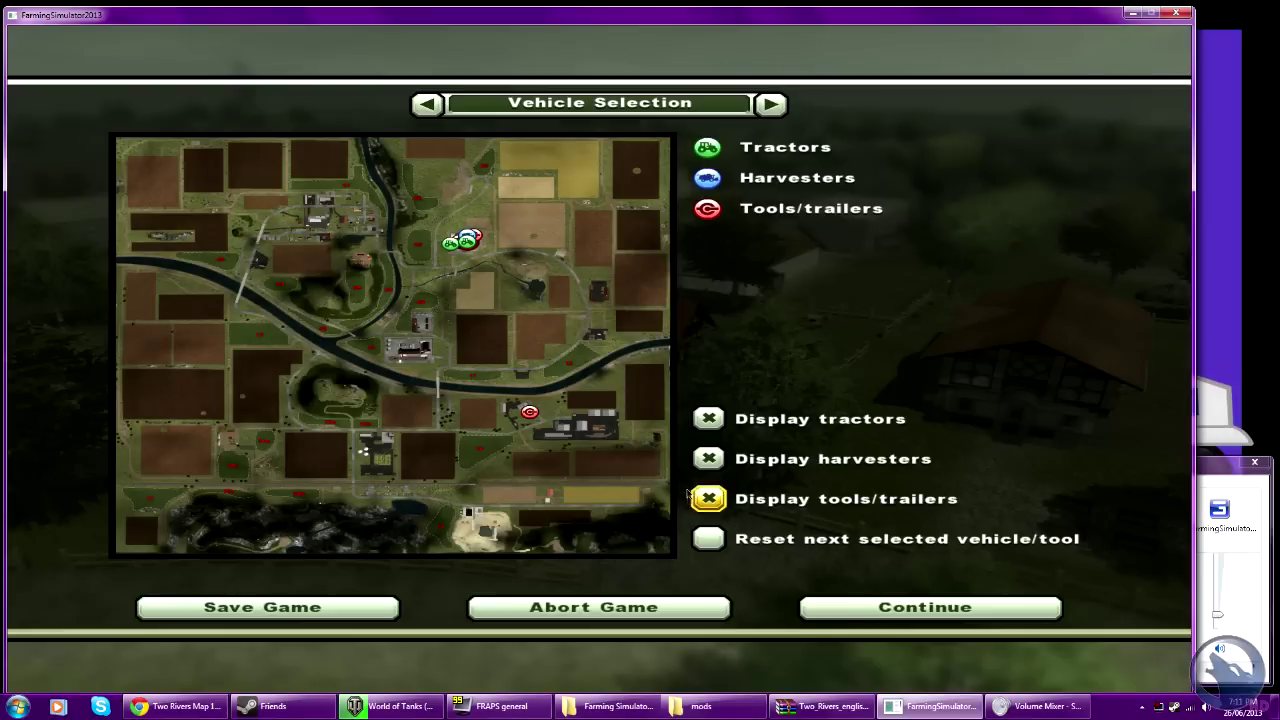
click(708, 538)
mouse_move(531, 414)
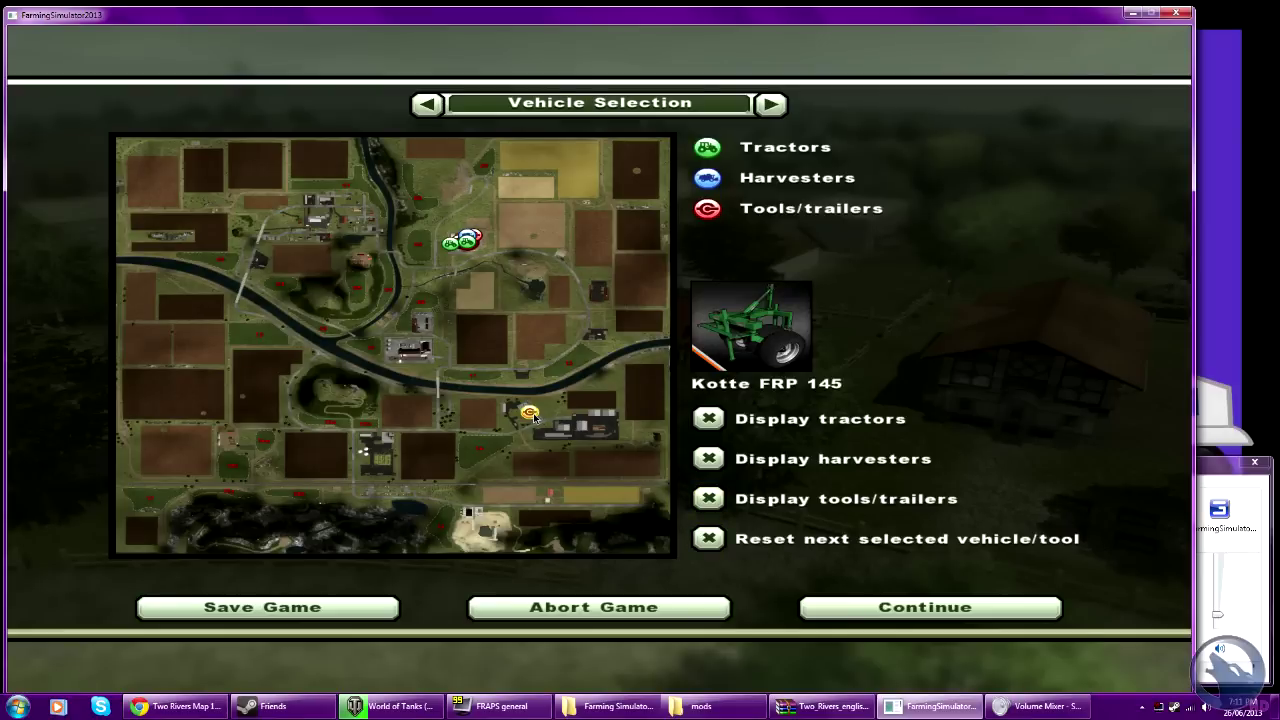
click(842, 606)
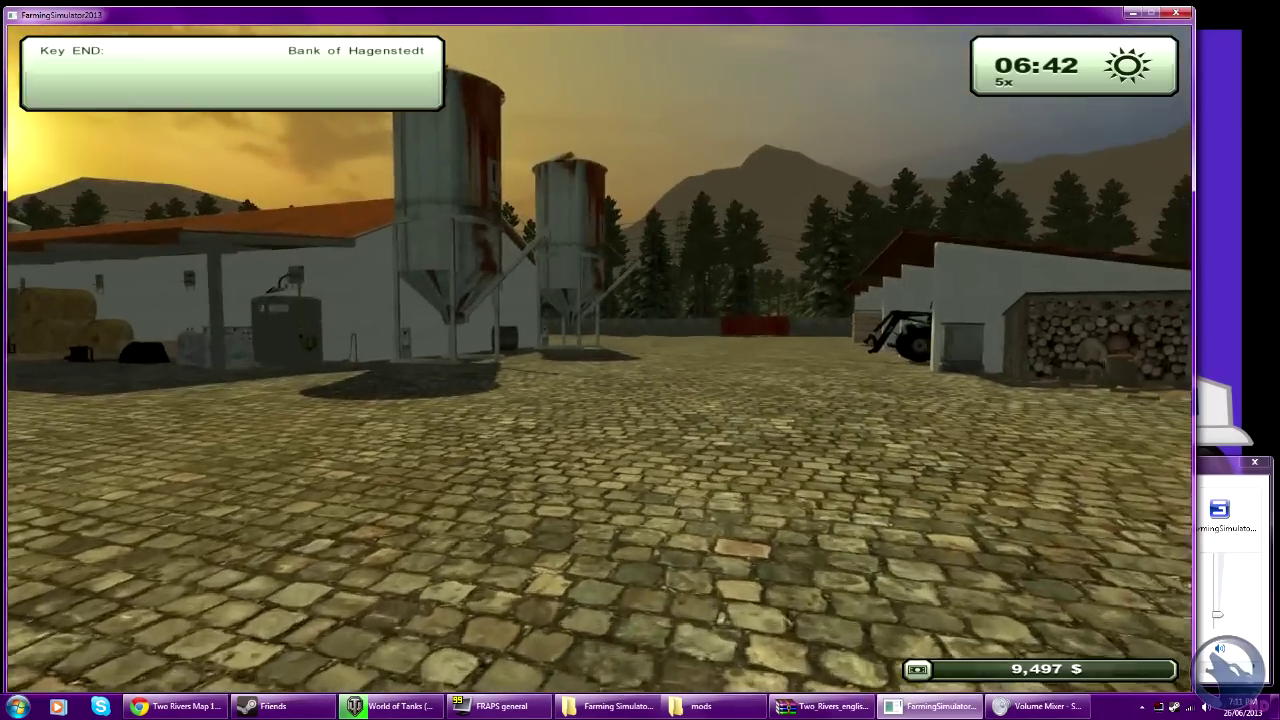
key(Tab)
key(Tab)
key(Tab)
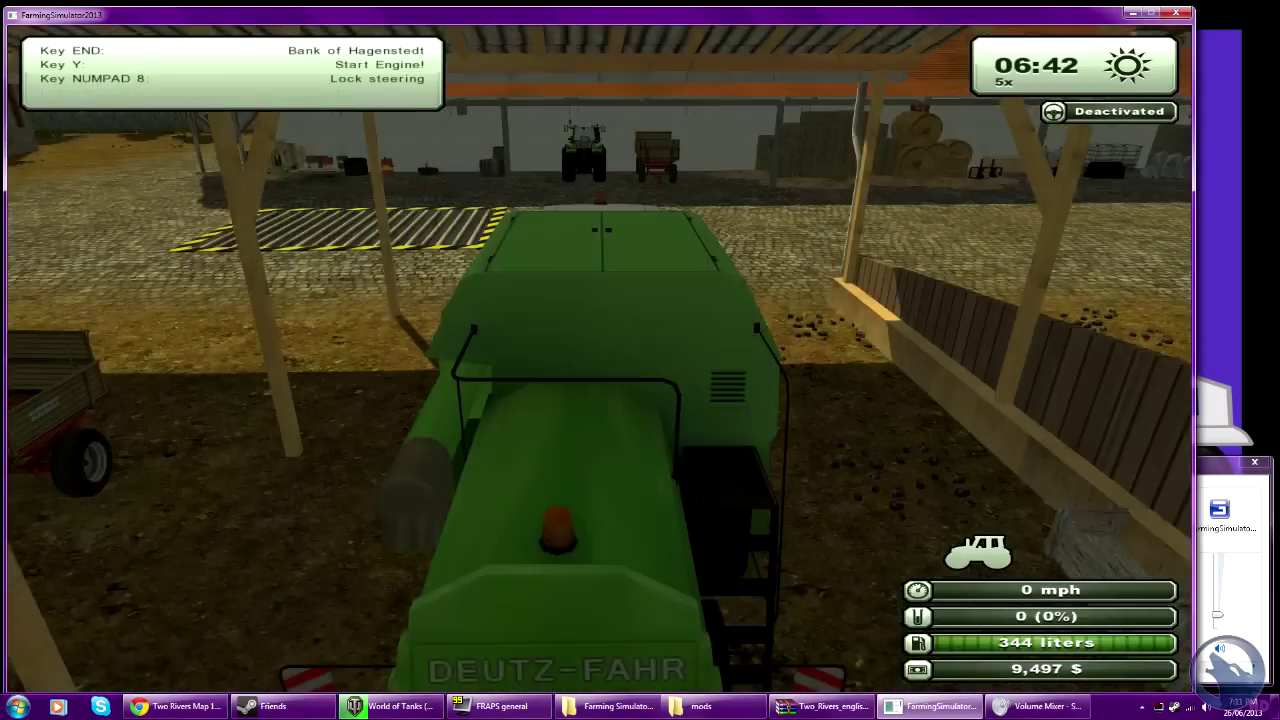
key(y)
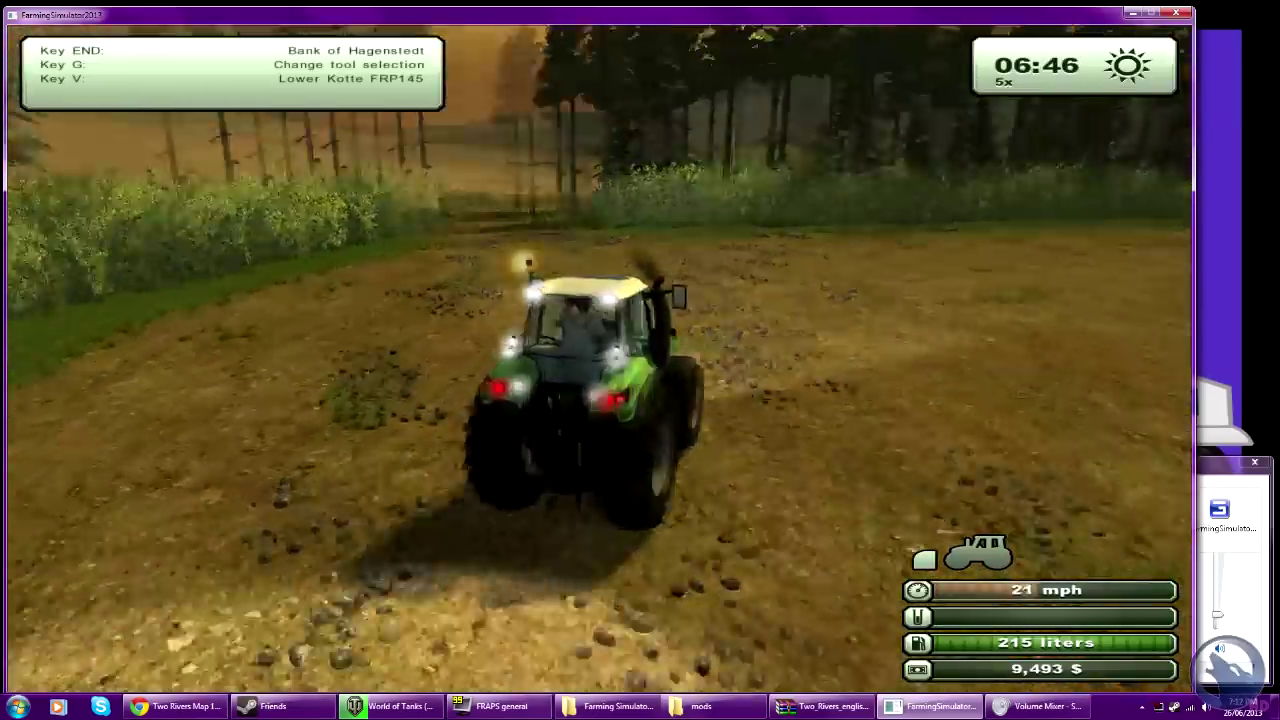
Drive the tractor around the field, briefly opening and closing the Courseplay panel.
key(d)
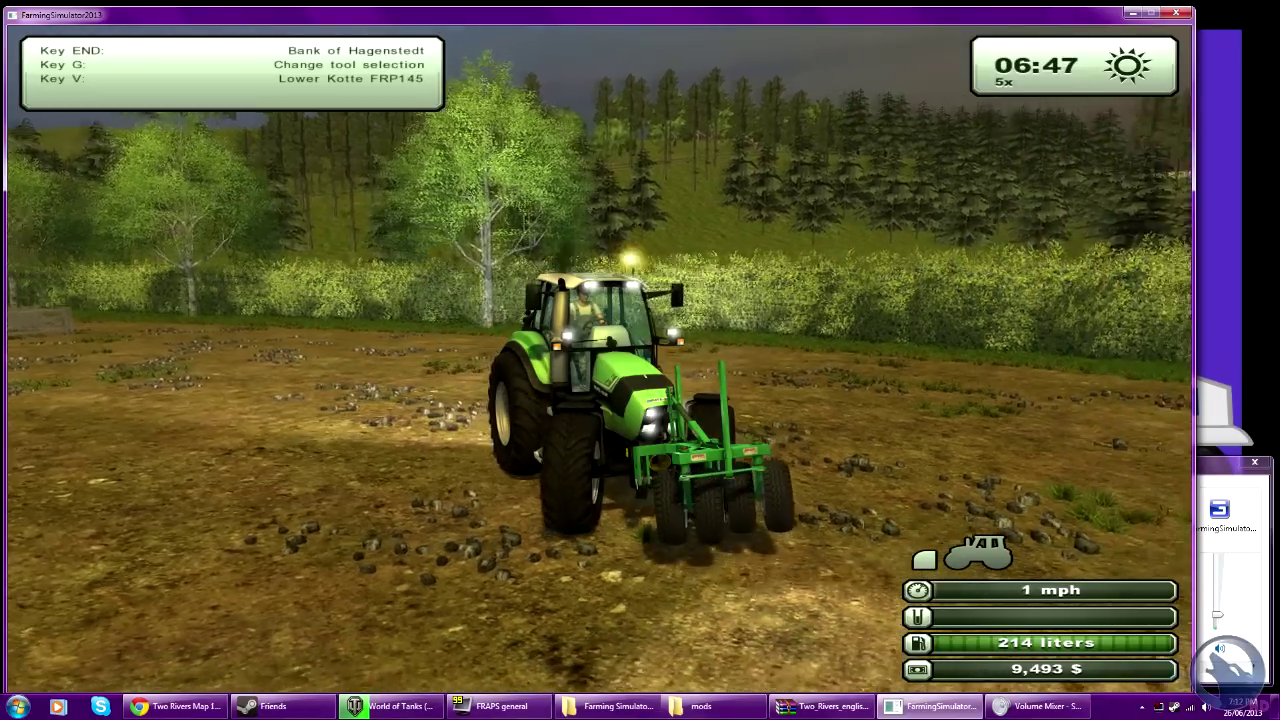
key(w)
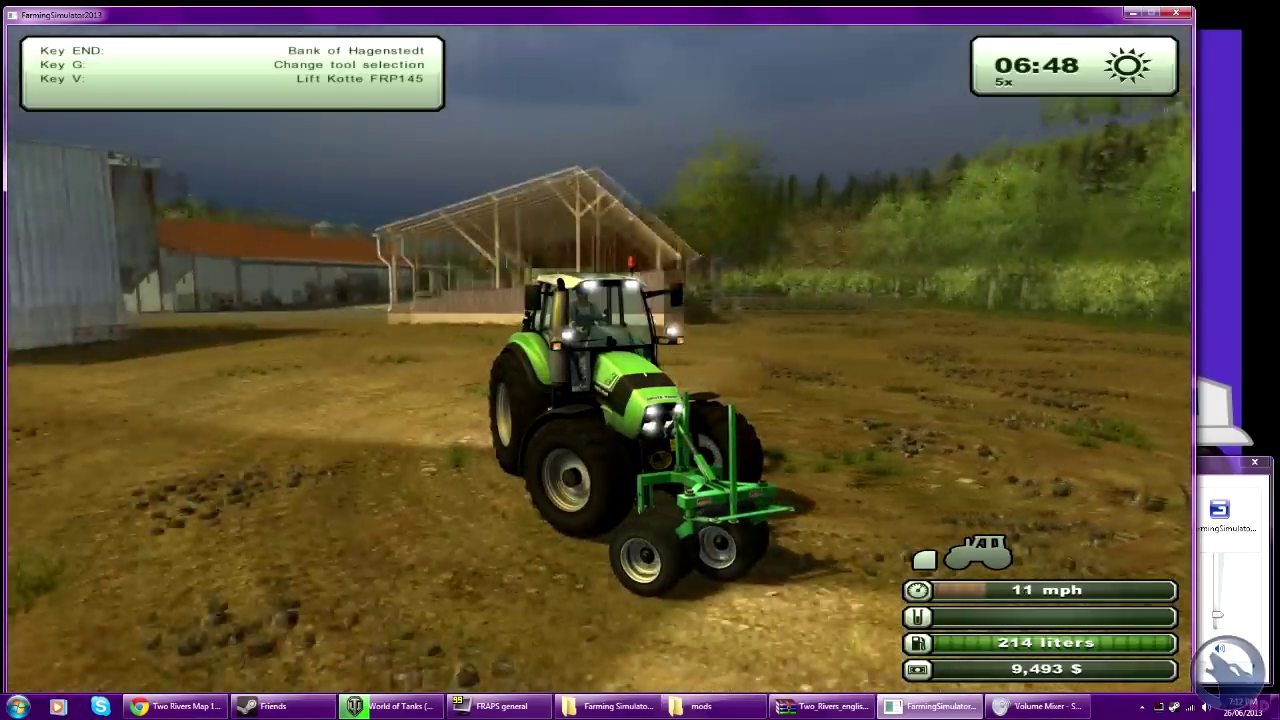
key(w)
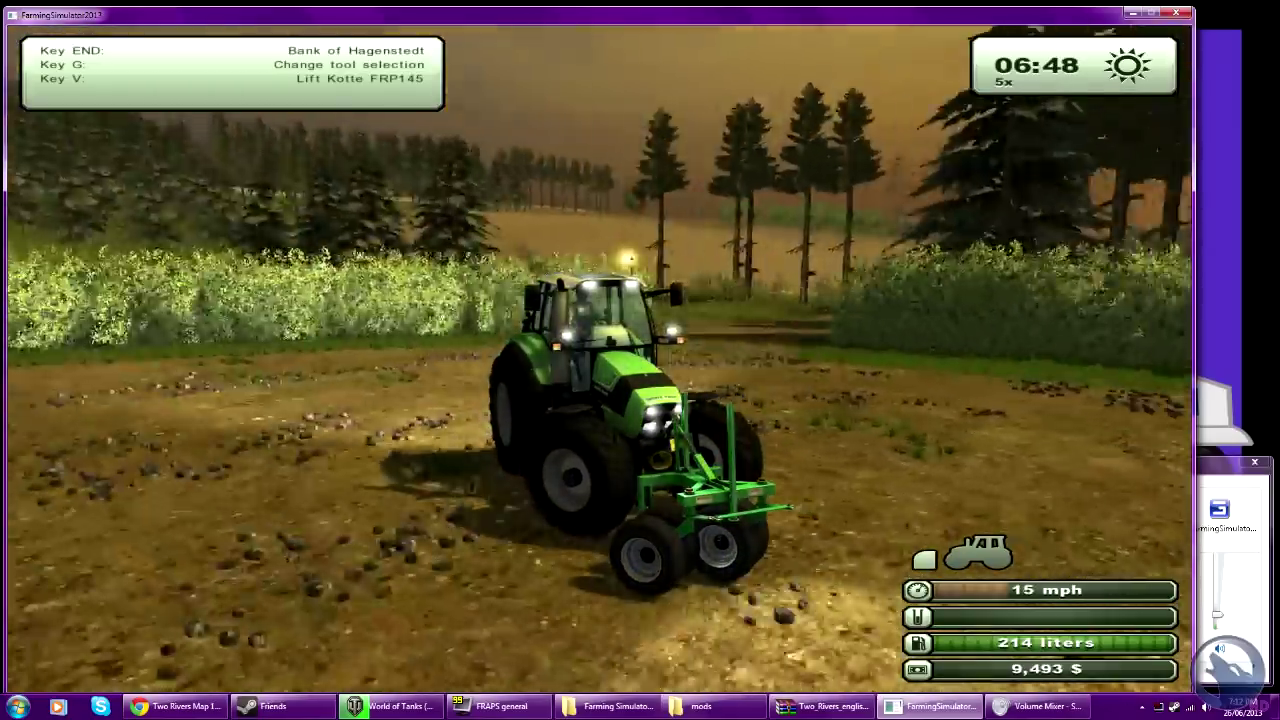
right_click(1092, 368)
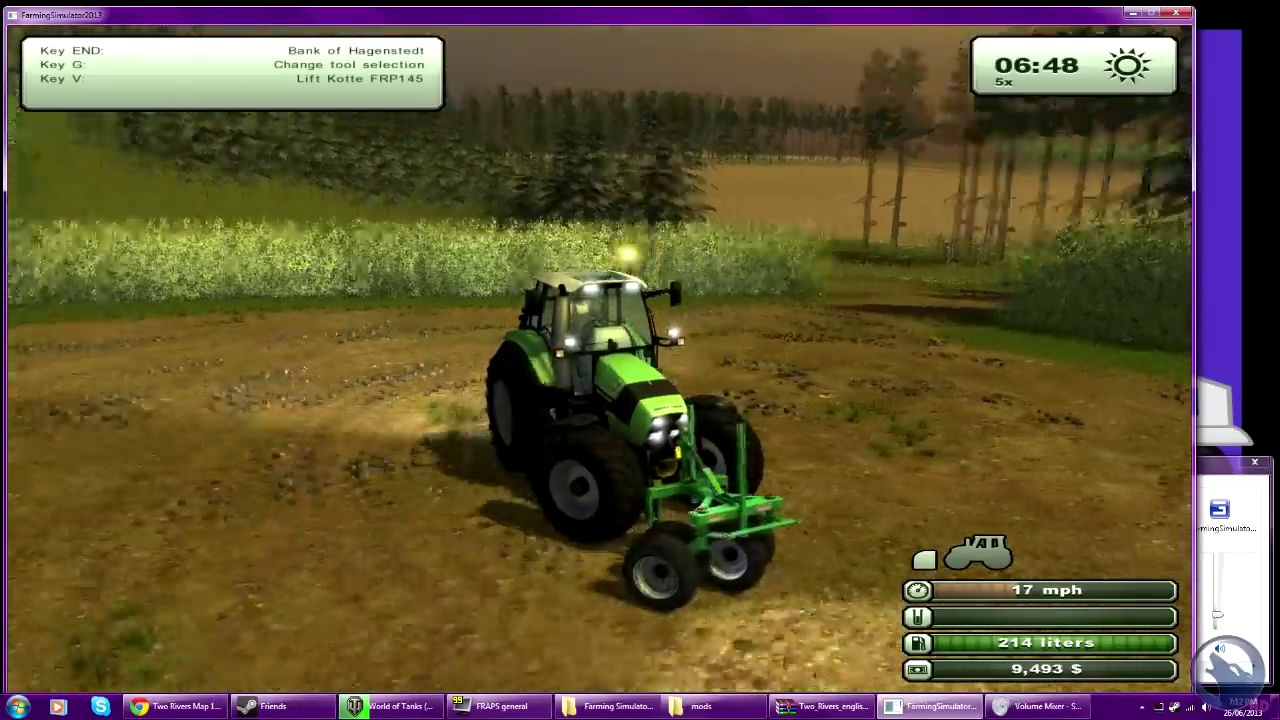
right_click(648, 400)
key(w)
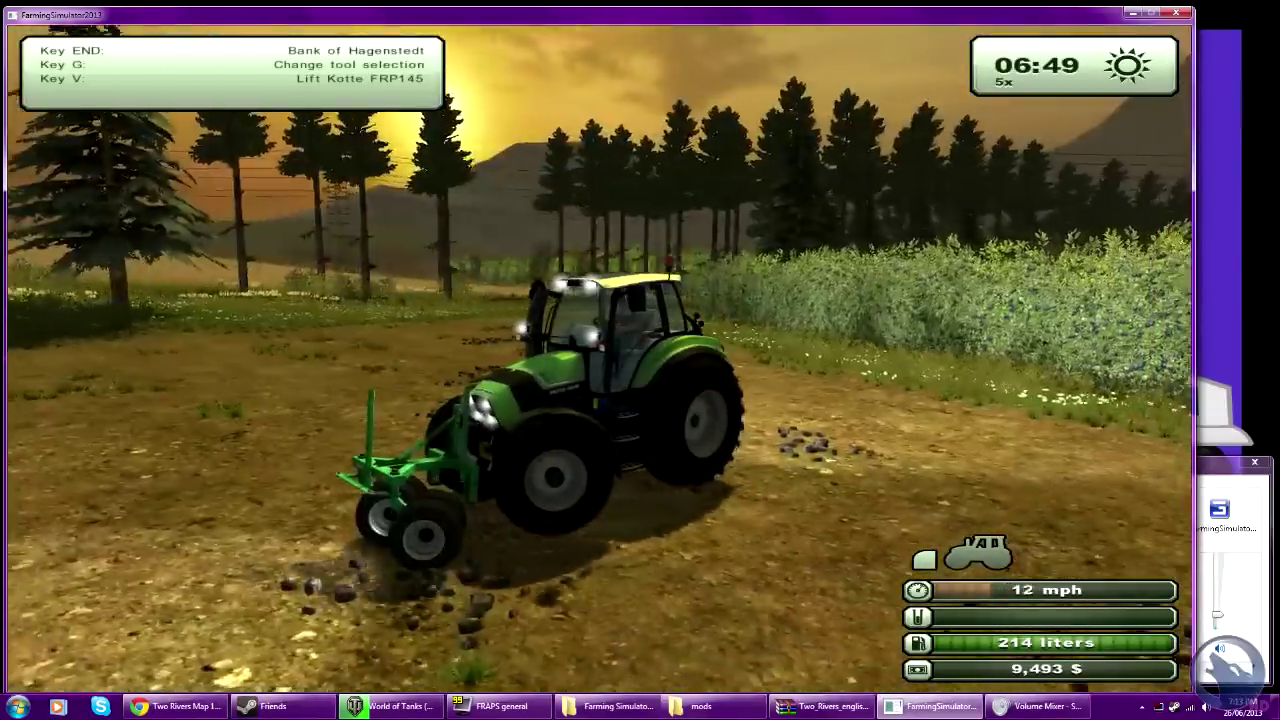
Raise the Kotte FRP145, exit the tractor and walk around it on foot.
key(v)
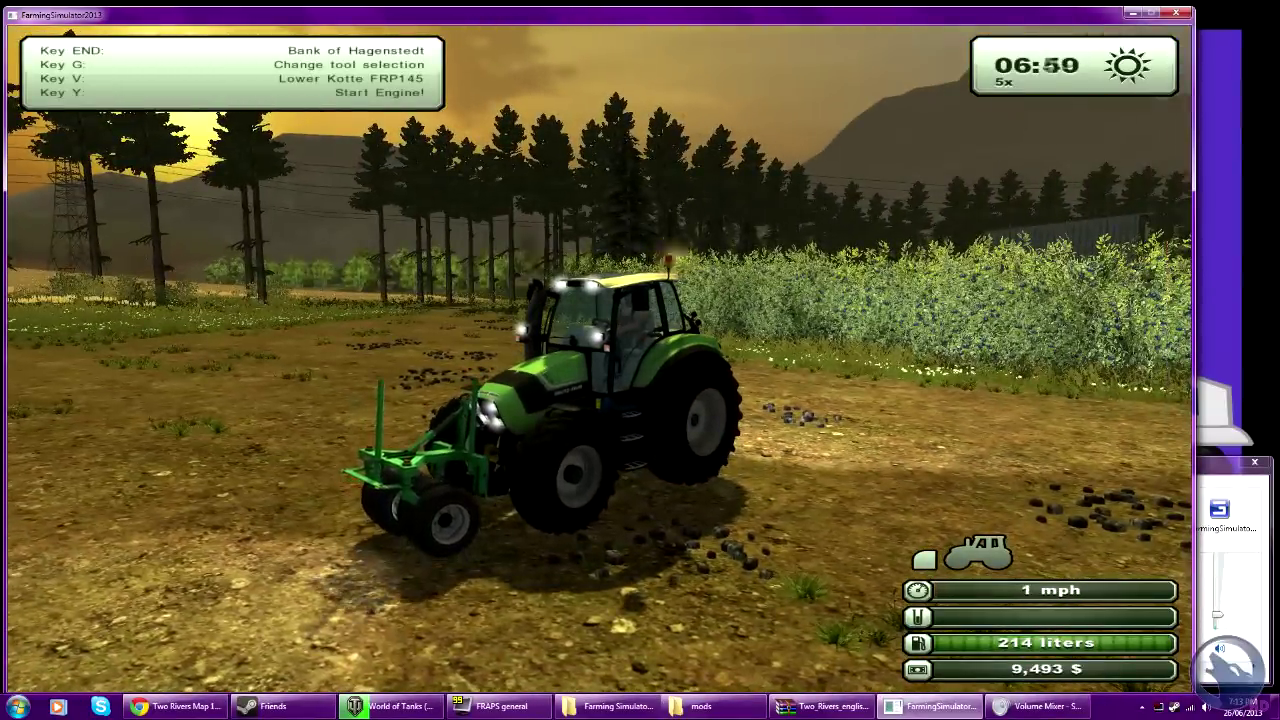
key(e)
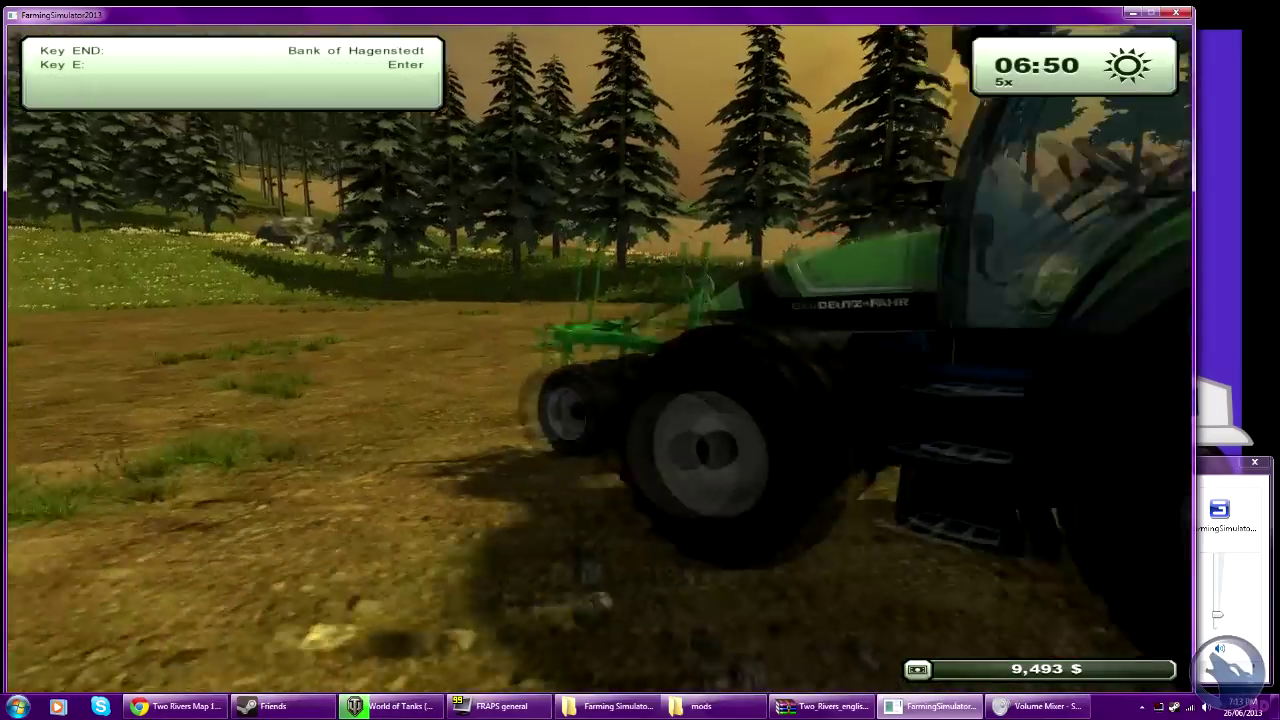
key(s)
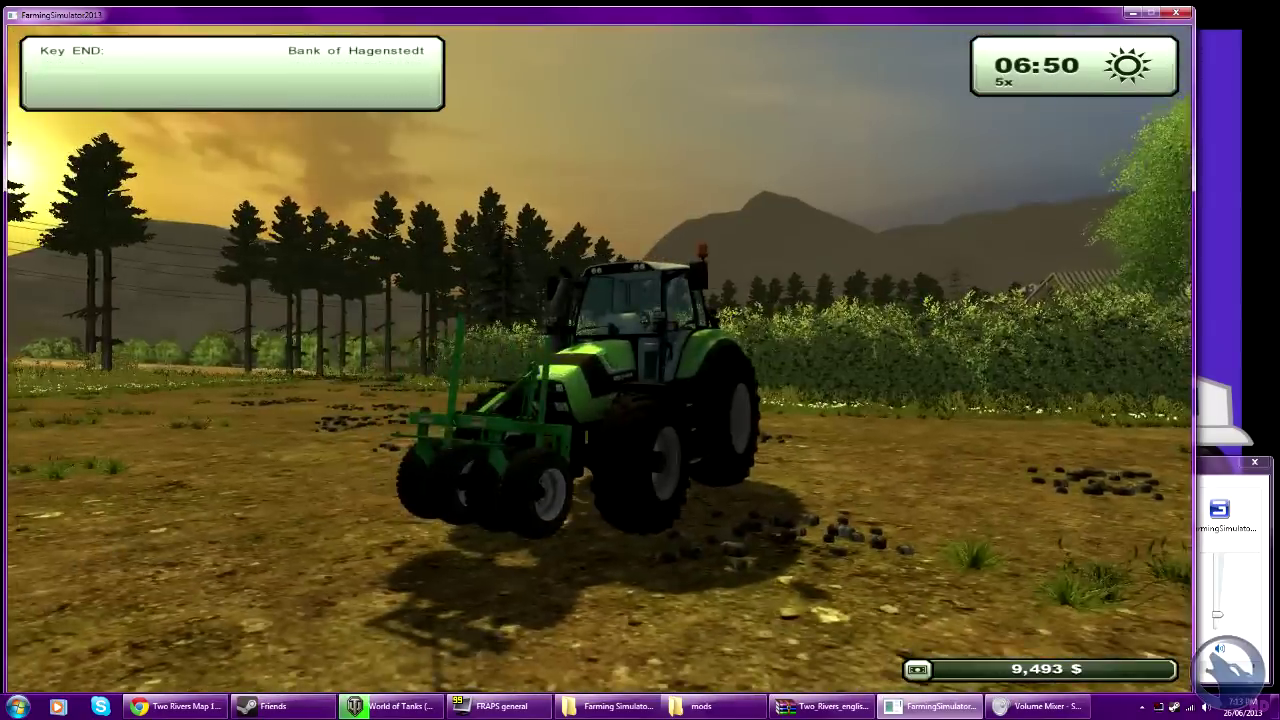
key(s)
key(a)
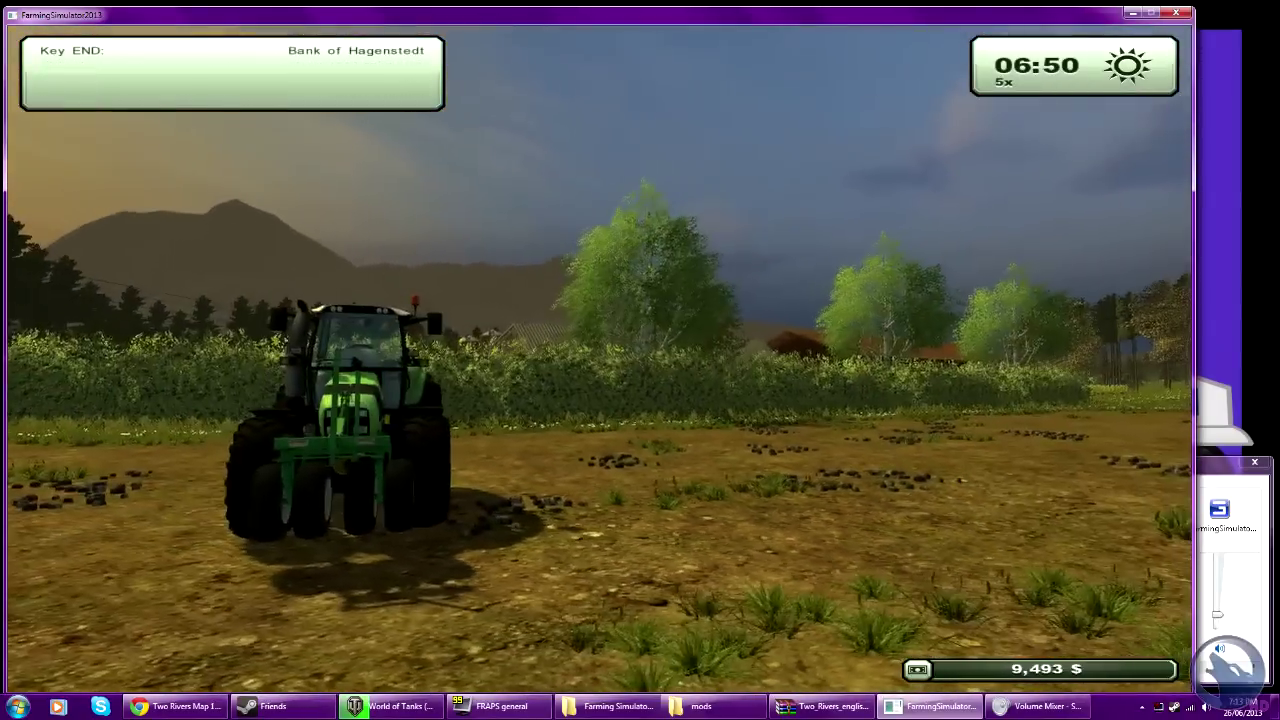
key(w)
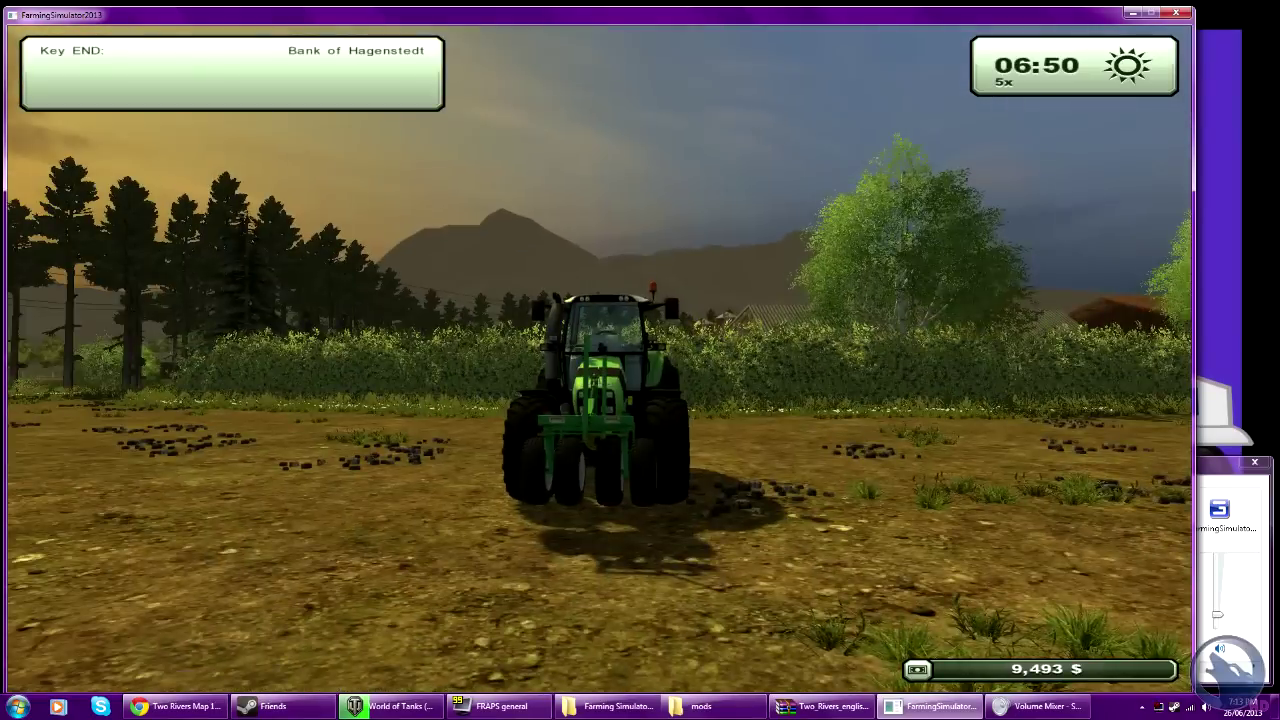
key(w)
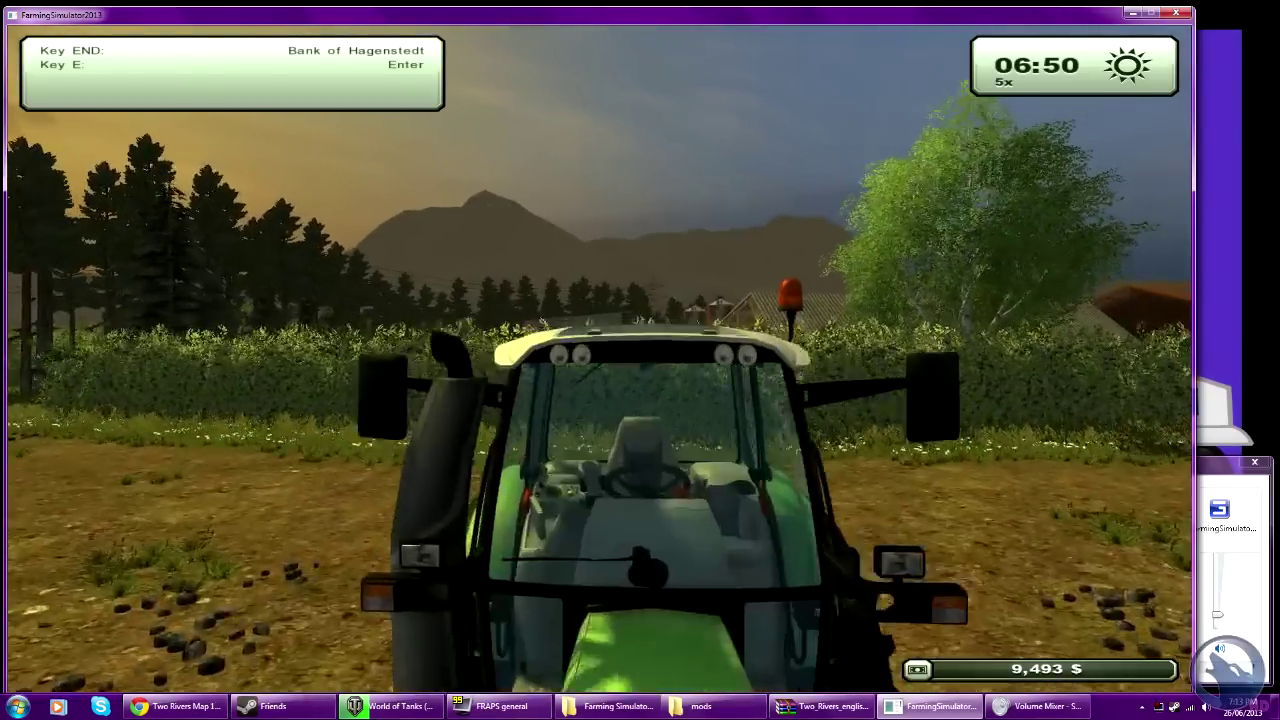
key(w)
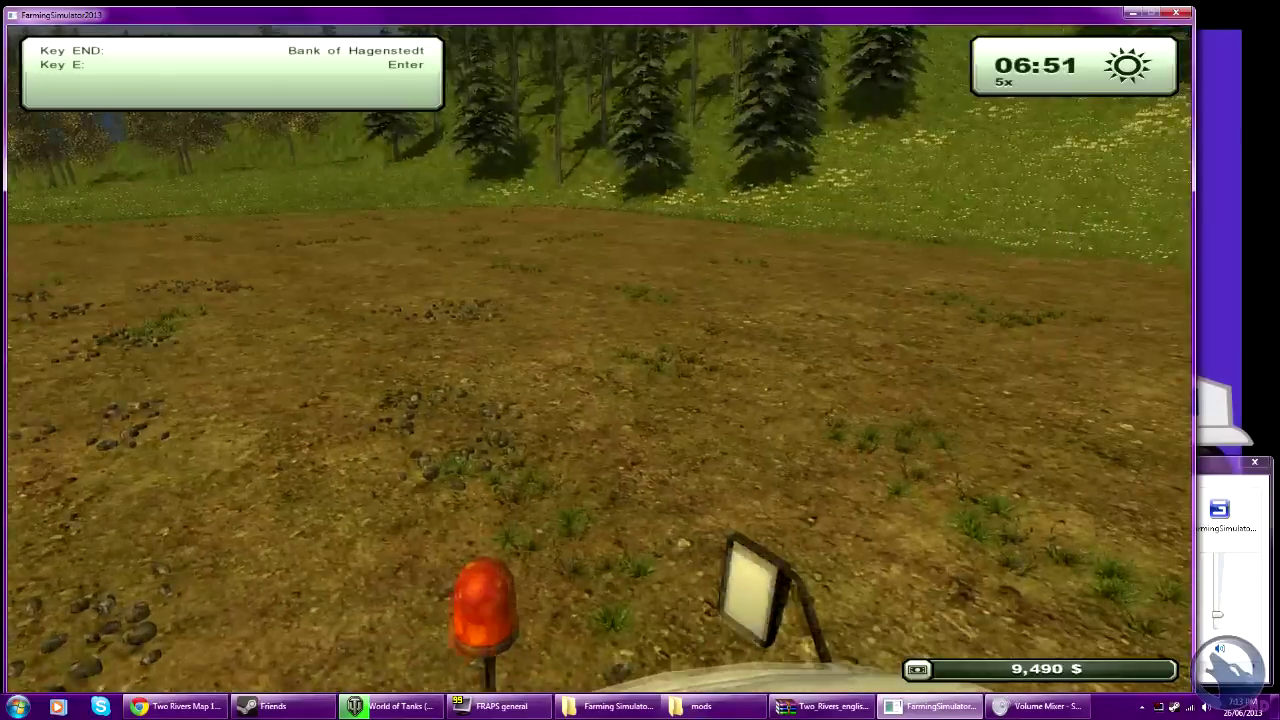
key(w)
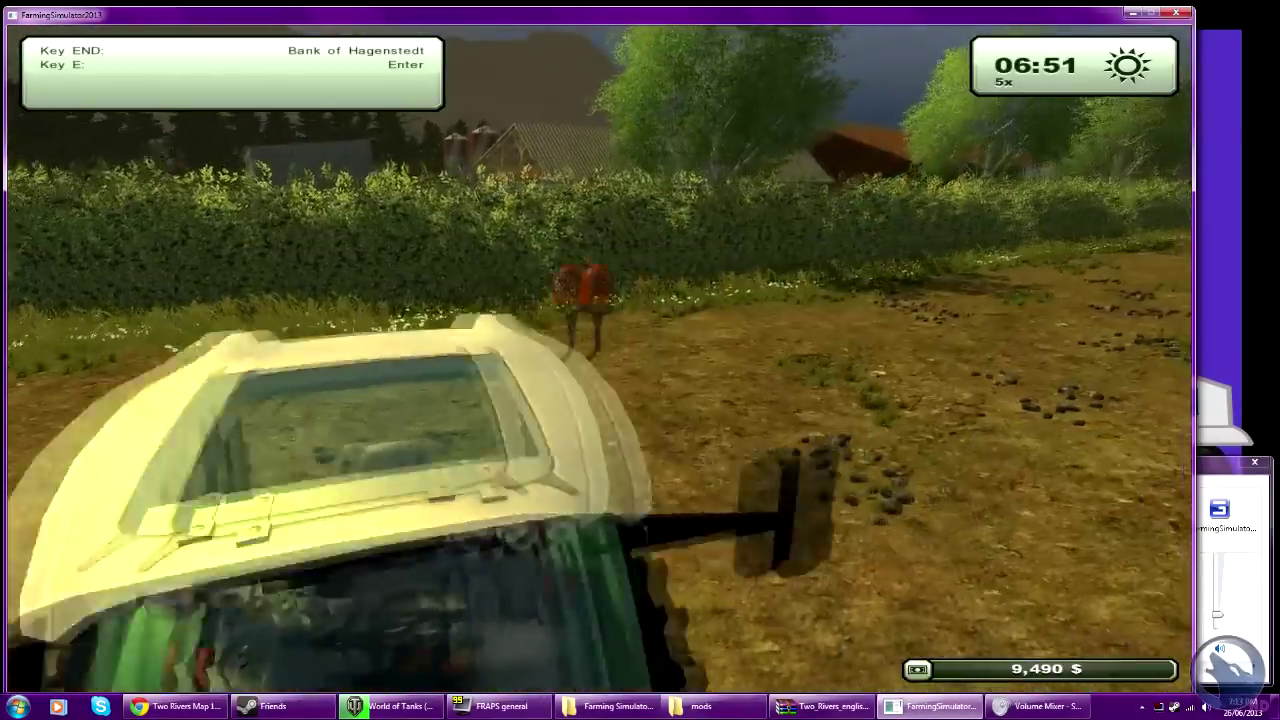
key(w)
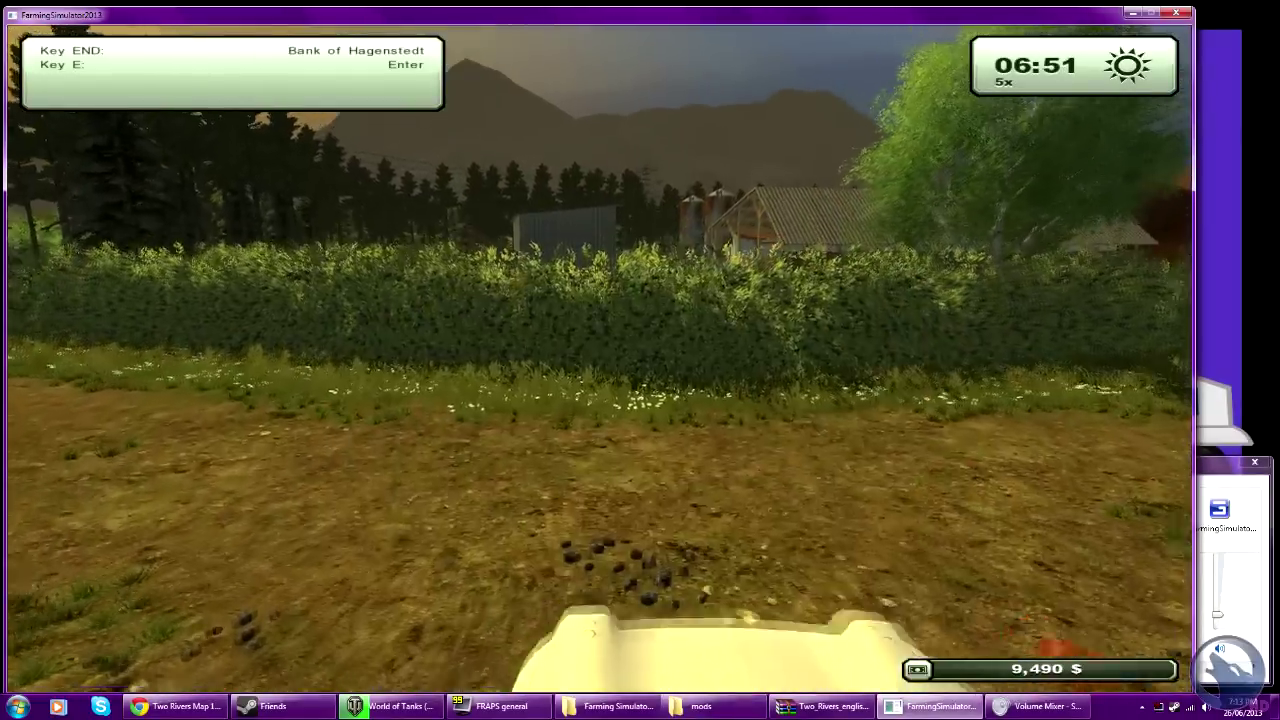
Walk toward the tree line, looking over the field, slope and hedge.
key(w)
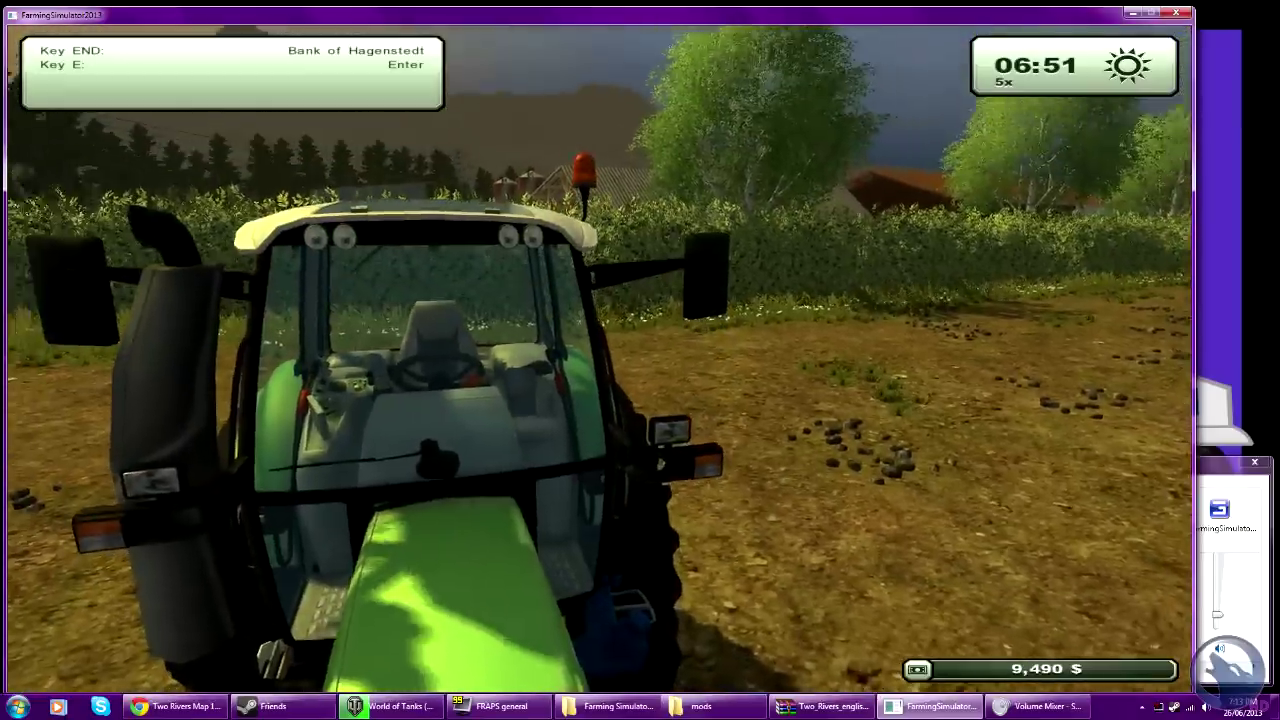
key(w)
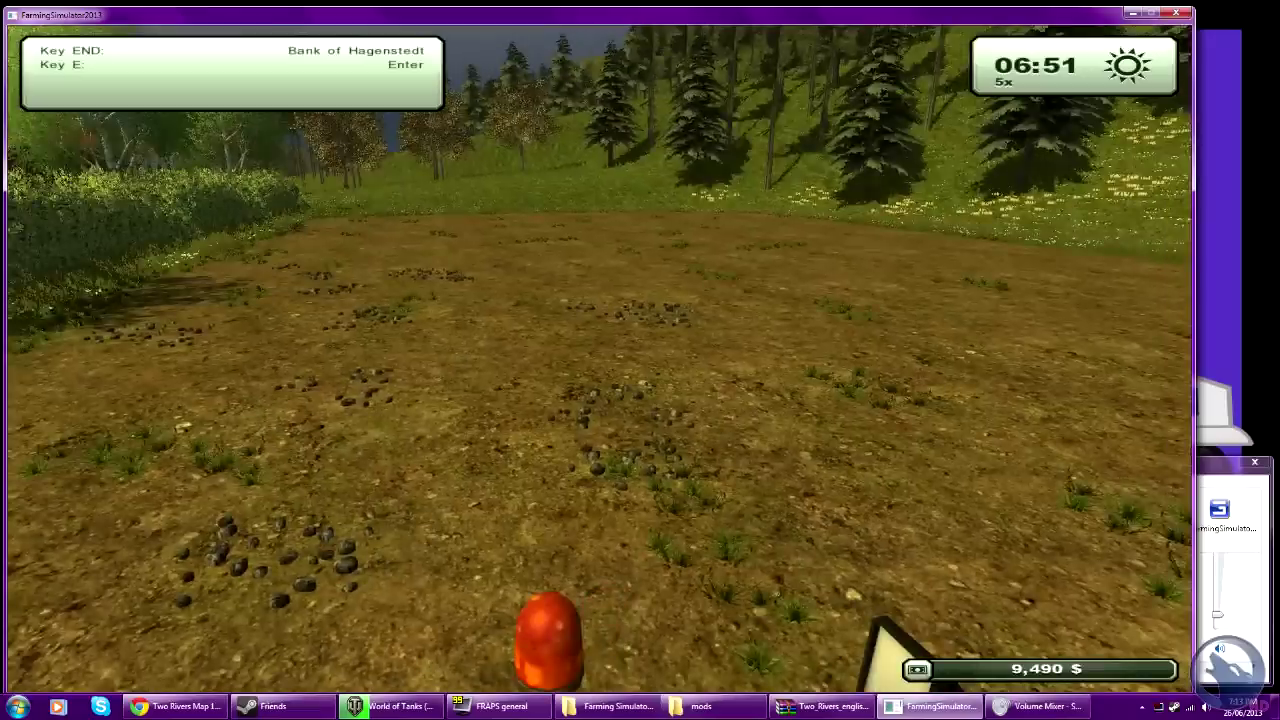
key(w)
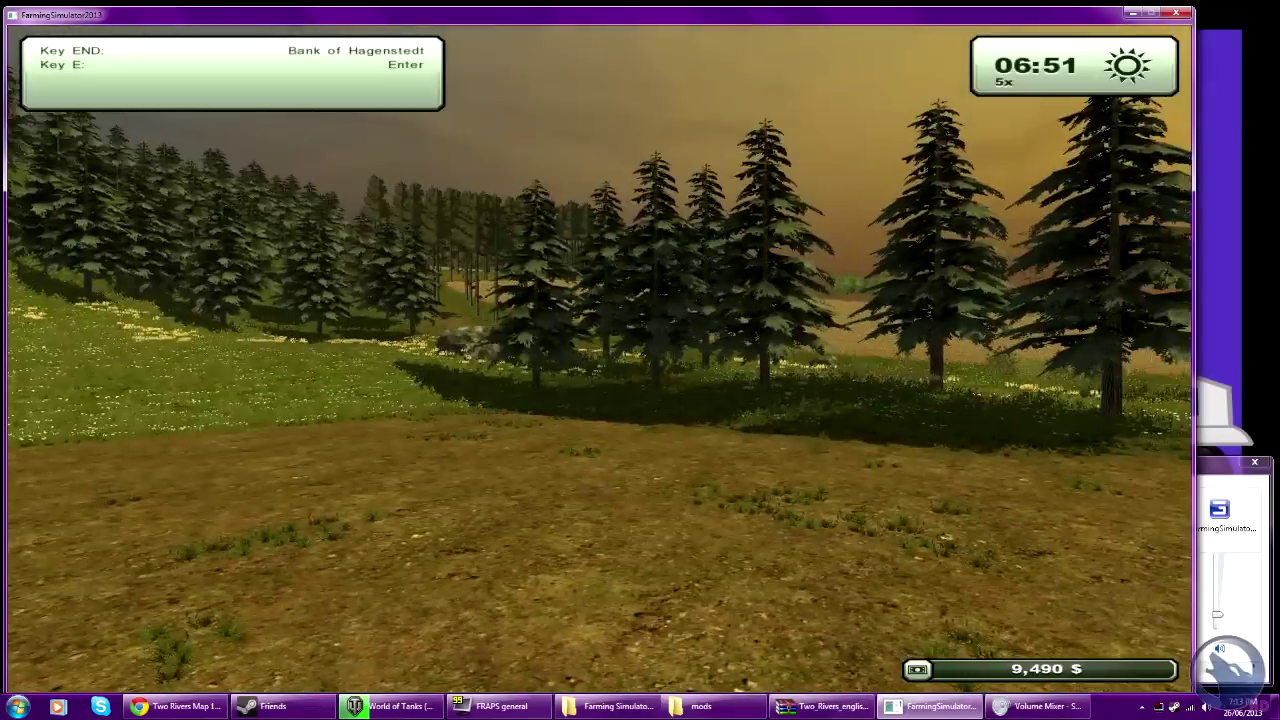
key(w)
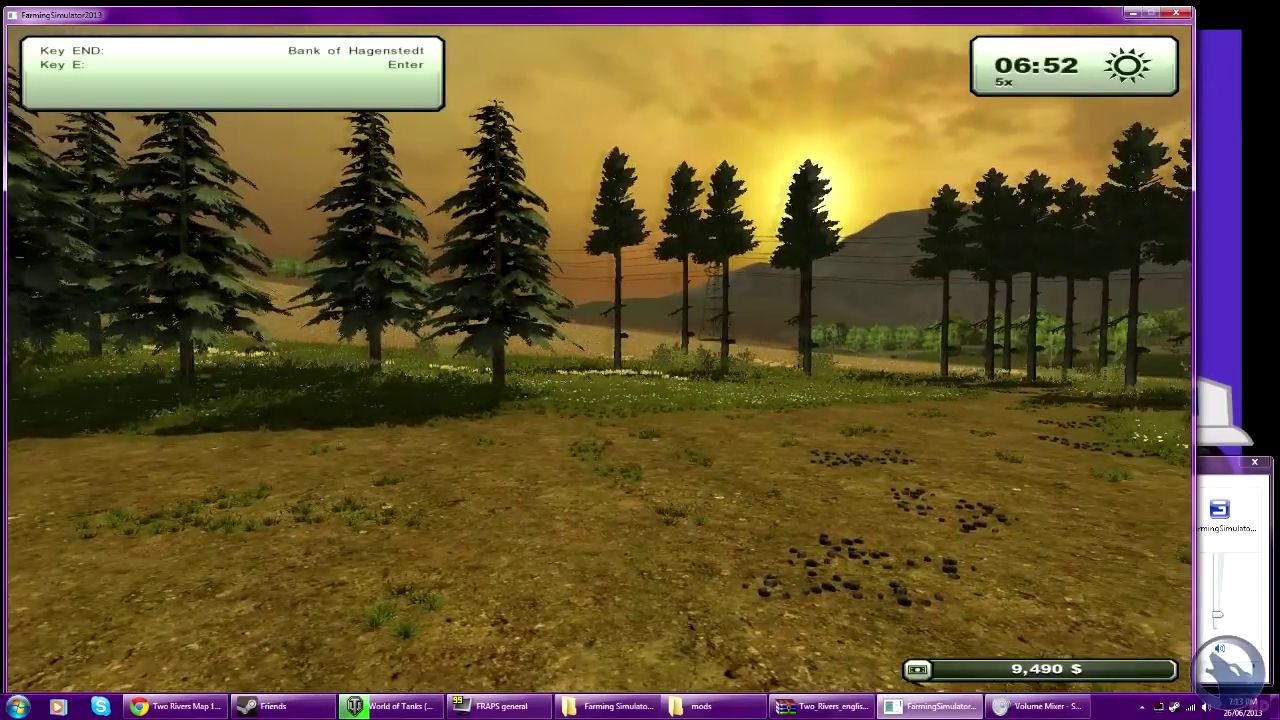
key(w)
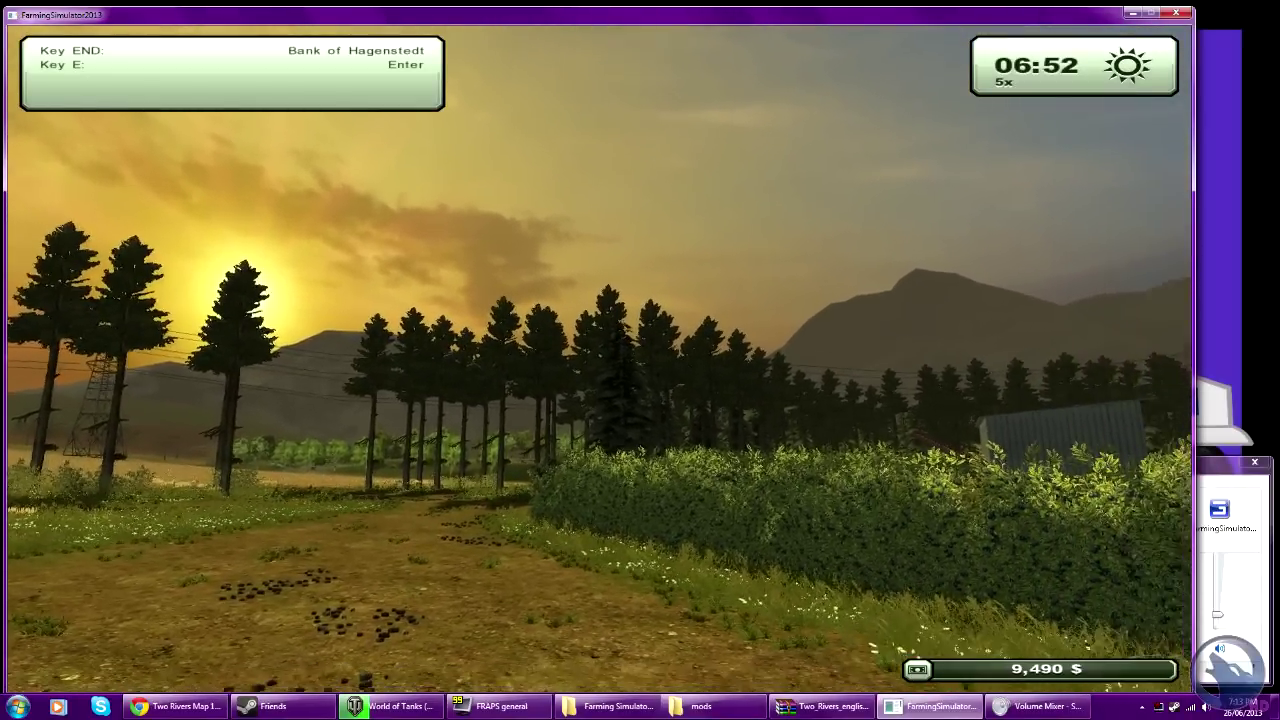
key(w)
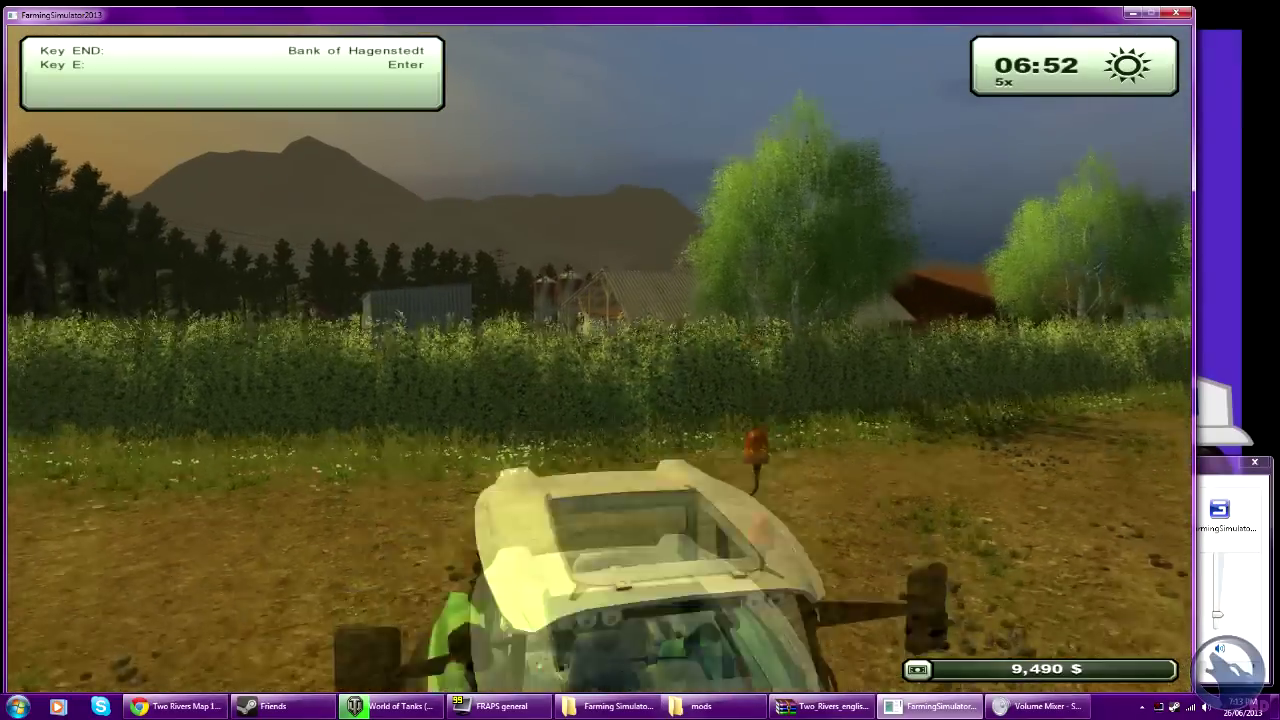
Re-enter and leave the tractor again, then walk around to its rear.
key(e)
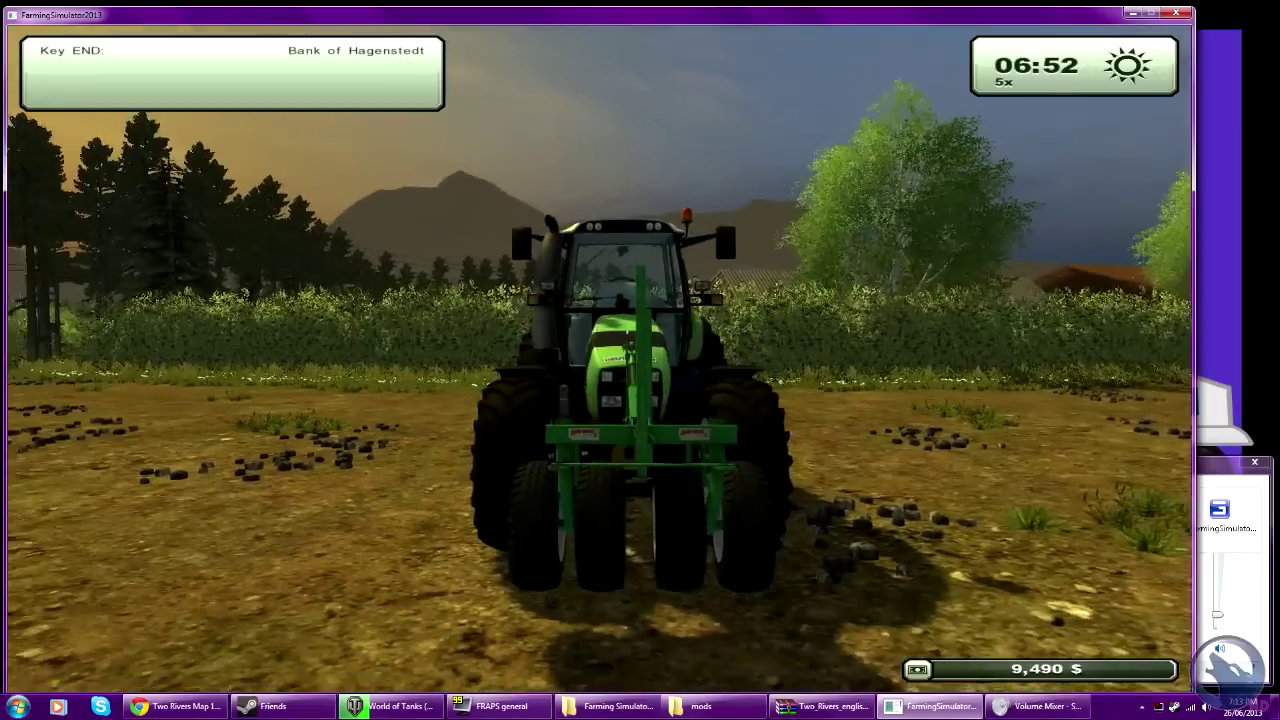
key(e)
key(w)
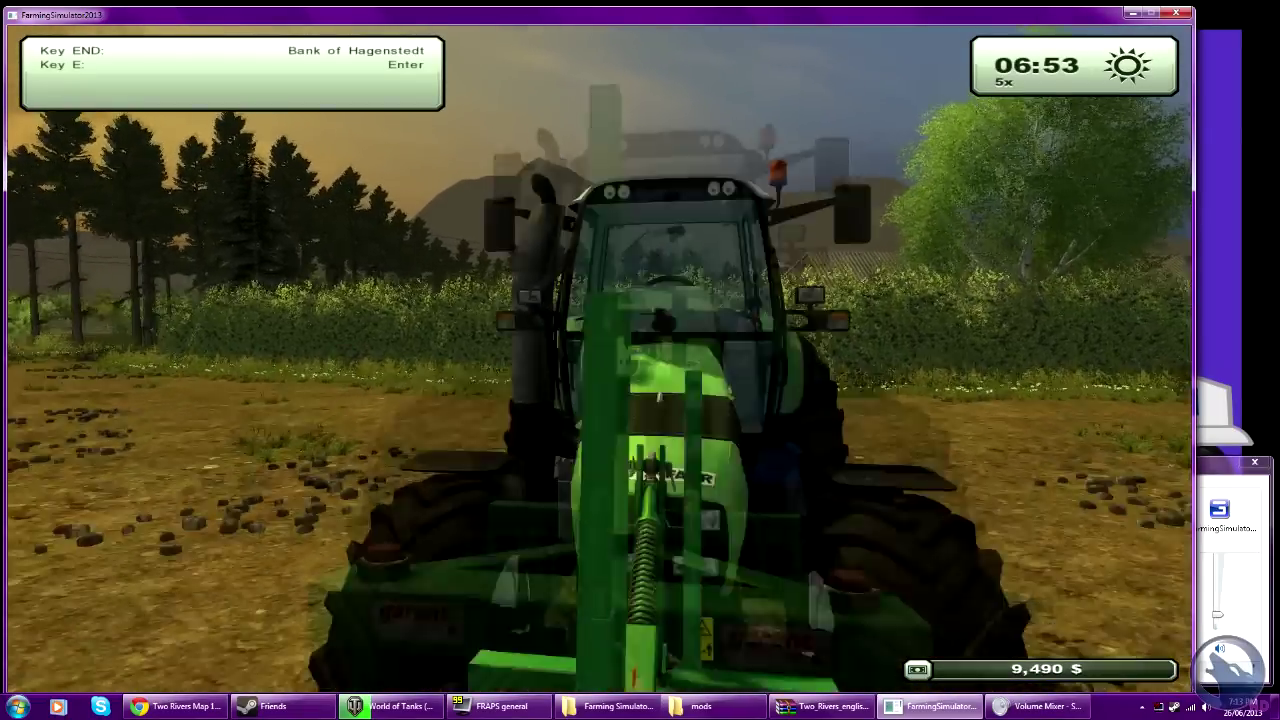
key(w)
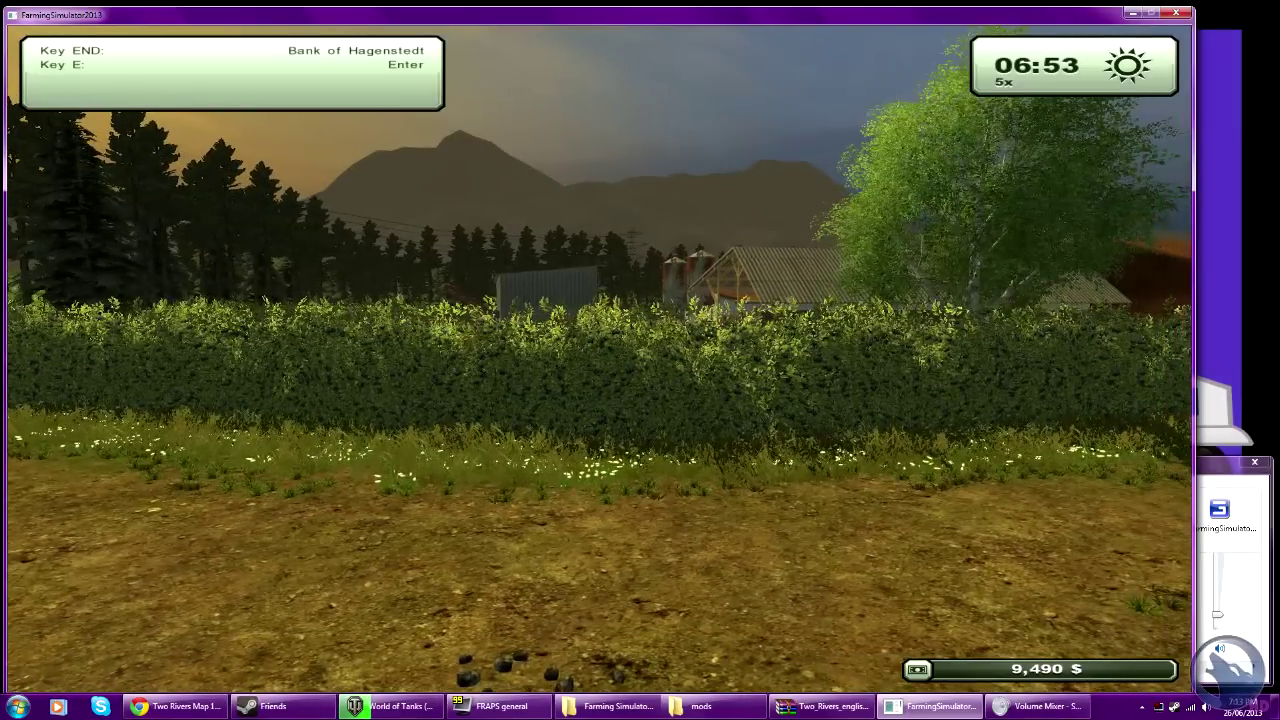
key(s)
key(w)
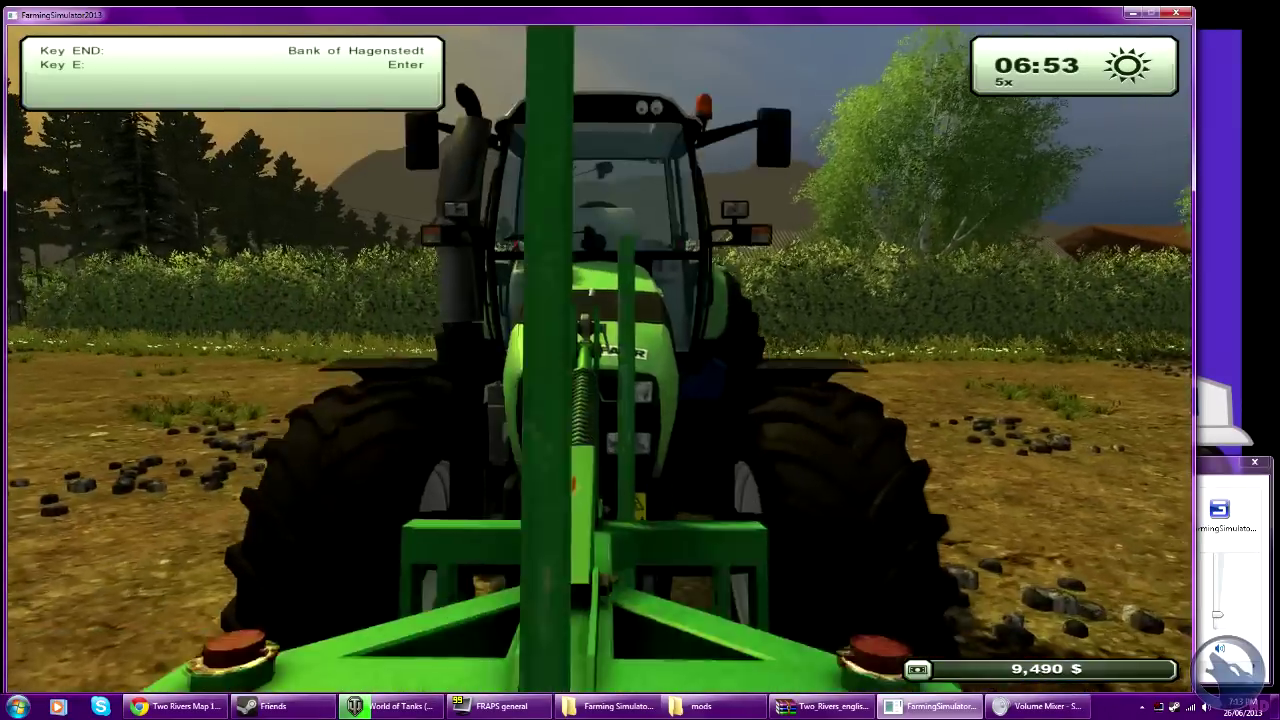